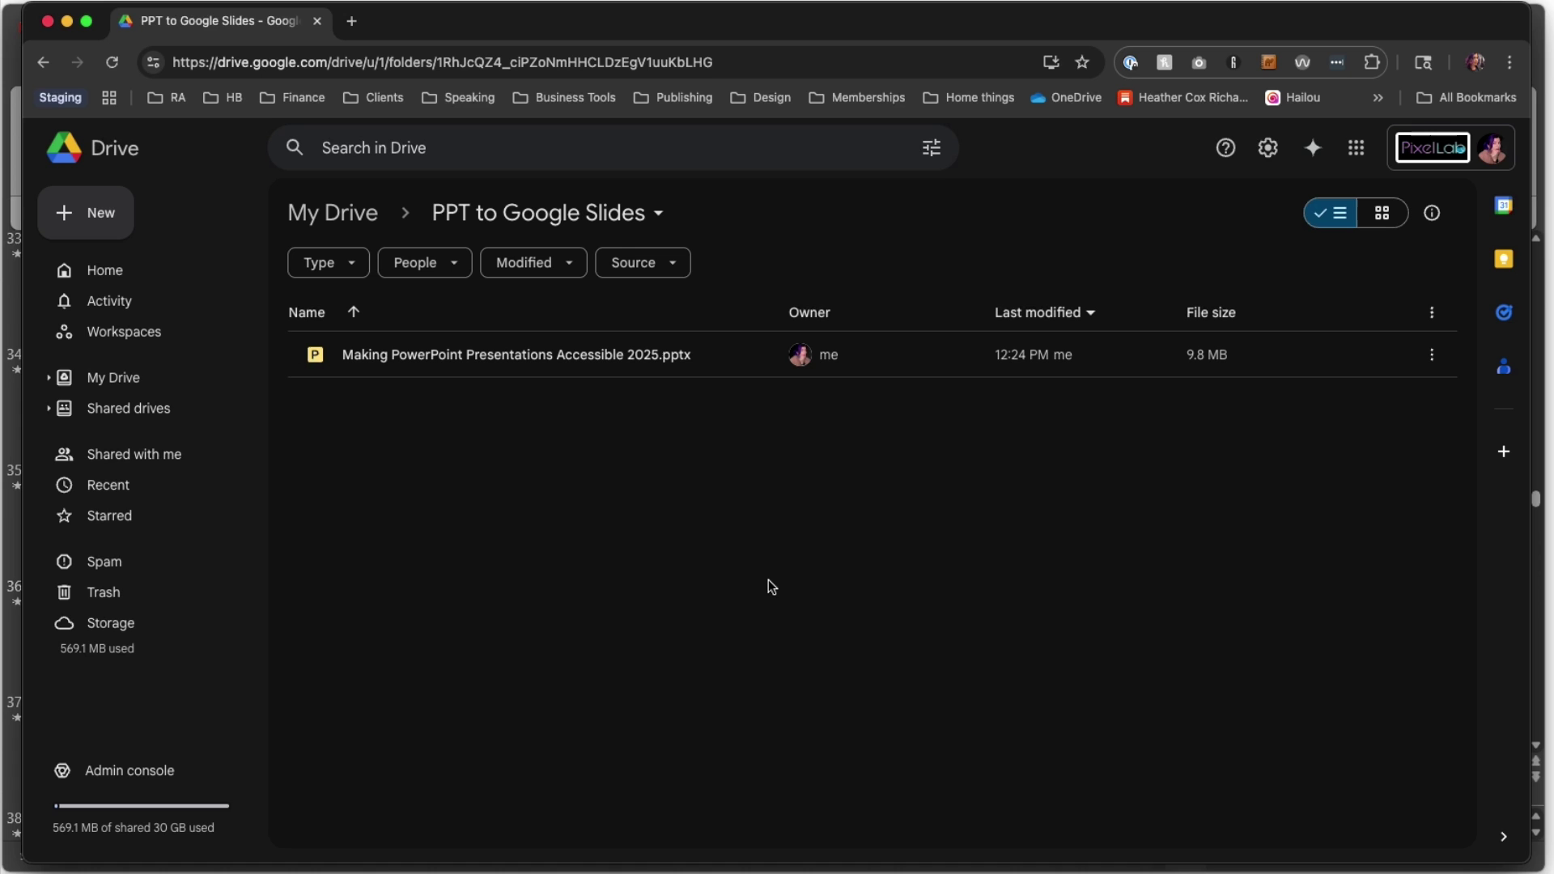
Step: Open the Making PowerPoint Presentations Accessible 2025 .pptx and save it as a Google Slides copy
{"action": "double_click", "coordinate": [515, 361]}
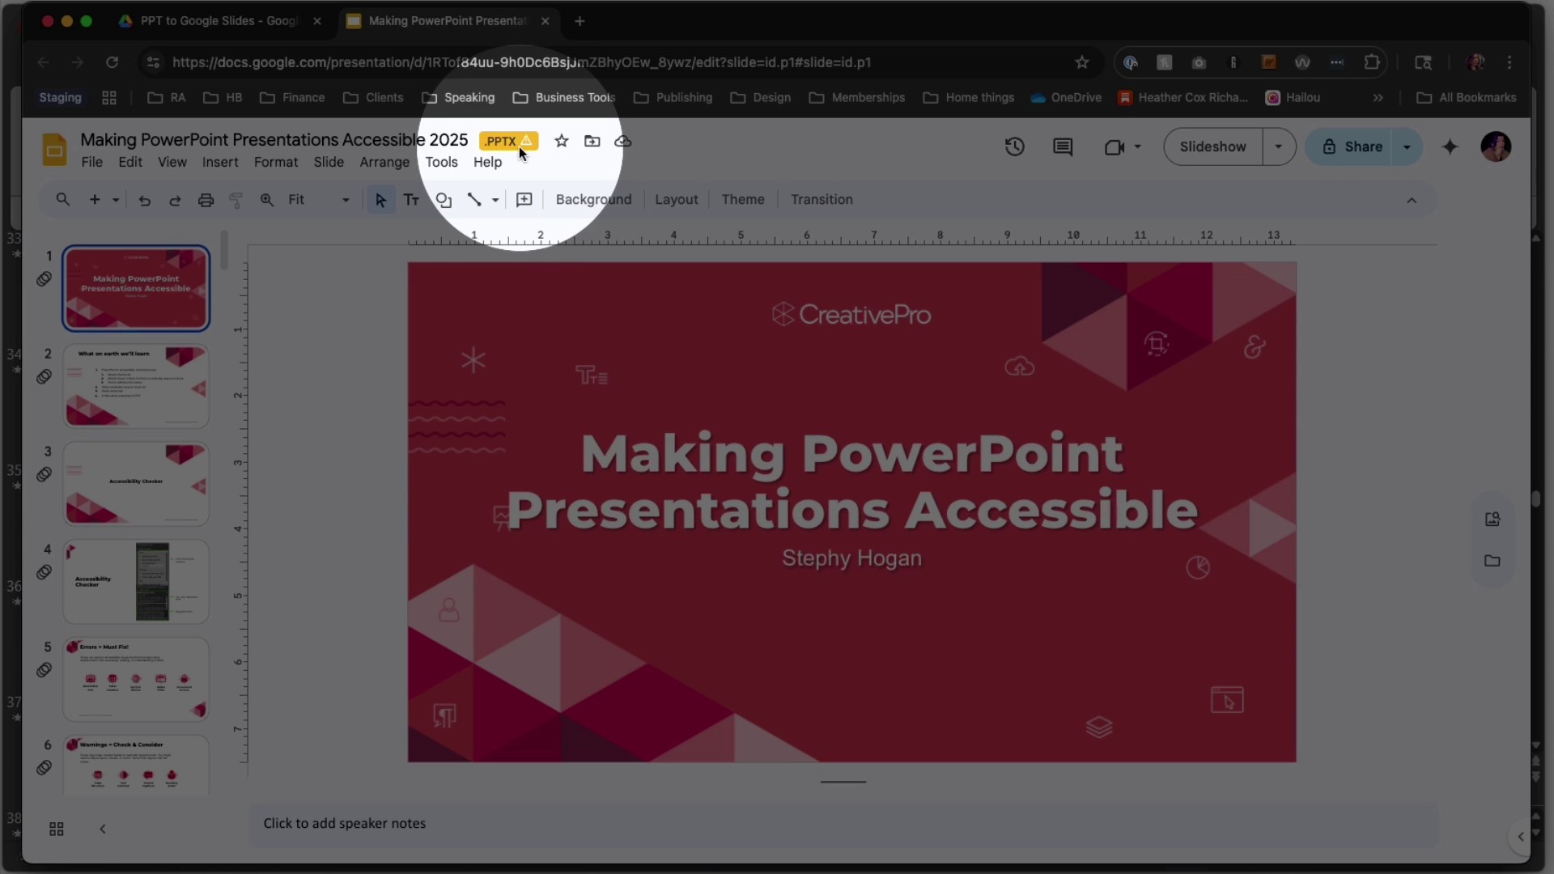
{"action": "left_click", "coordinate": [96, 165]}
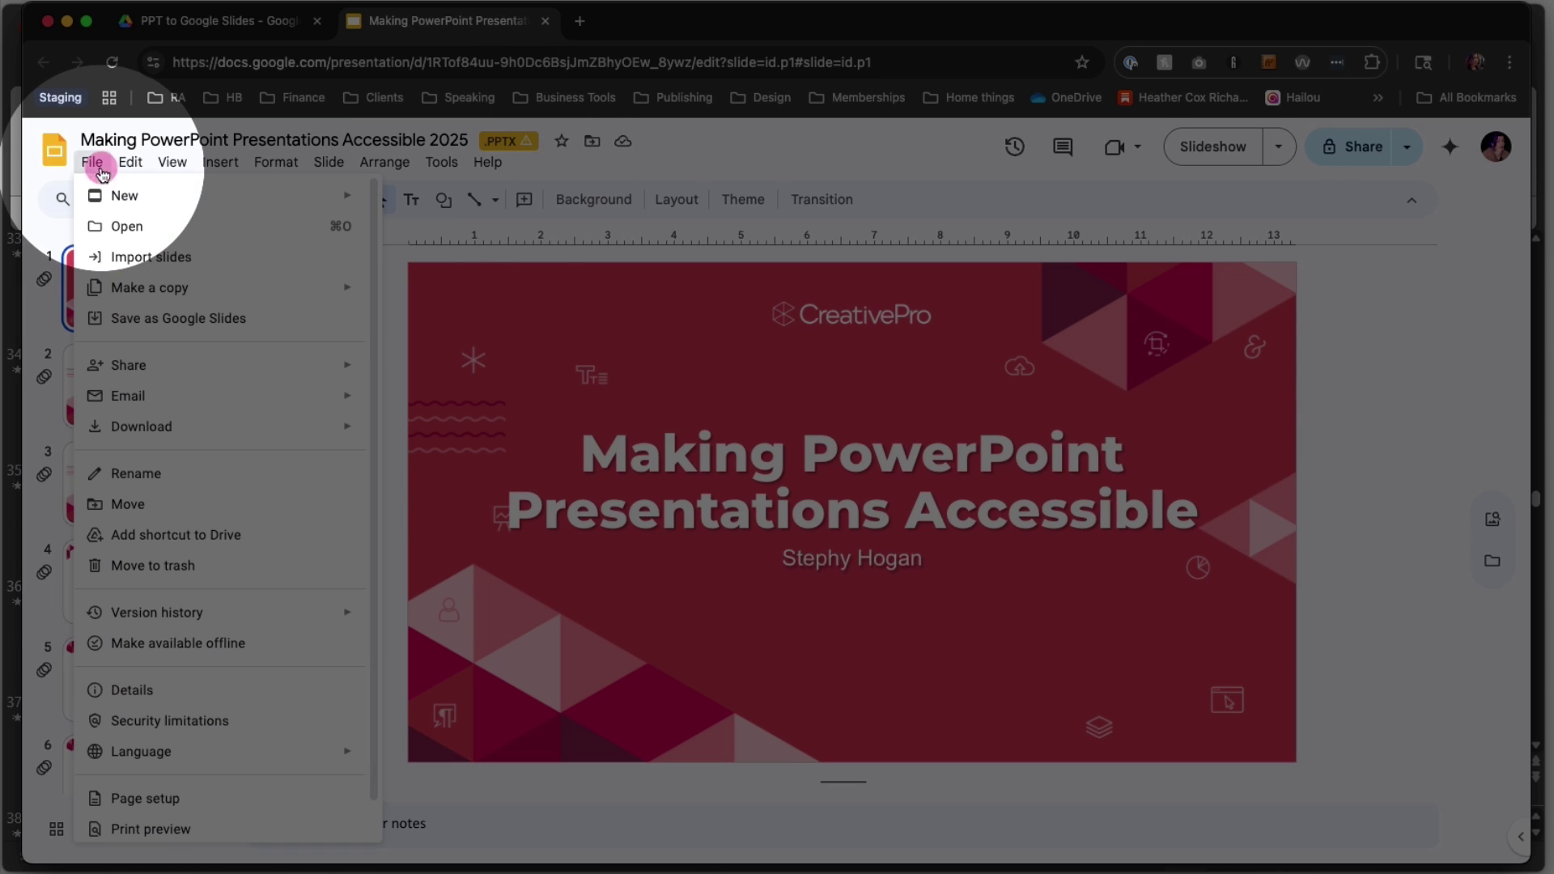
{"action": "left_click", "coordinate": [144, 317]}
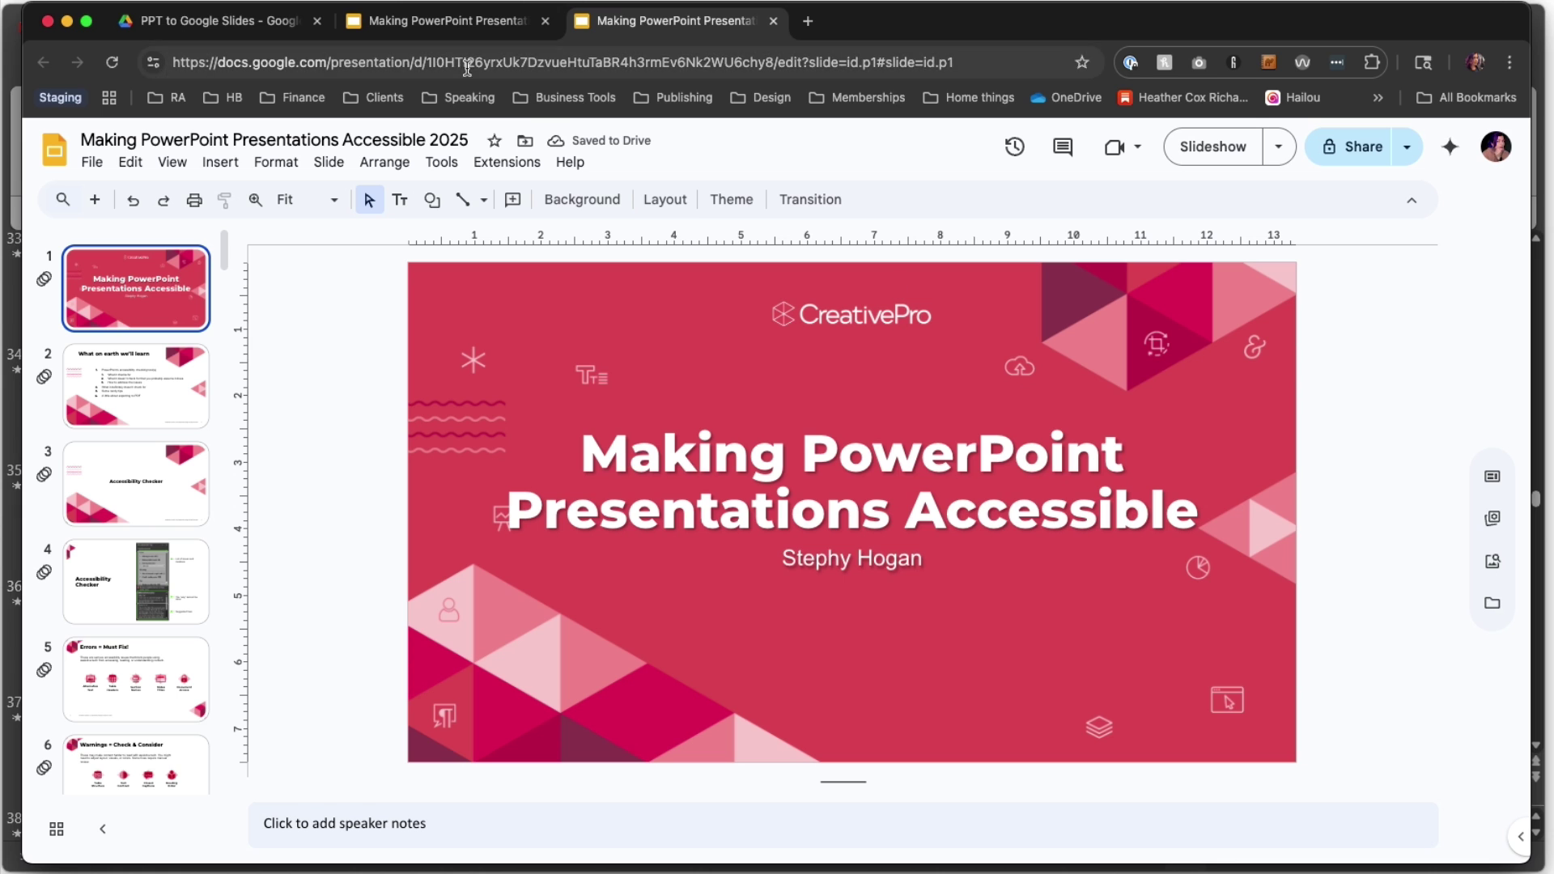
Step: Confirm Drive lists a 6.7 MB Google Slides version beside the 9.8 MB .pptx, then return to the deck
{"action": "left_click", "coordinate": [248, 27]}
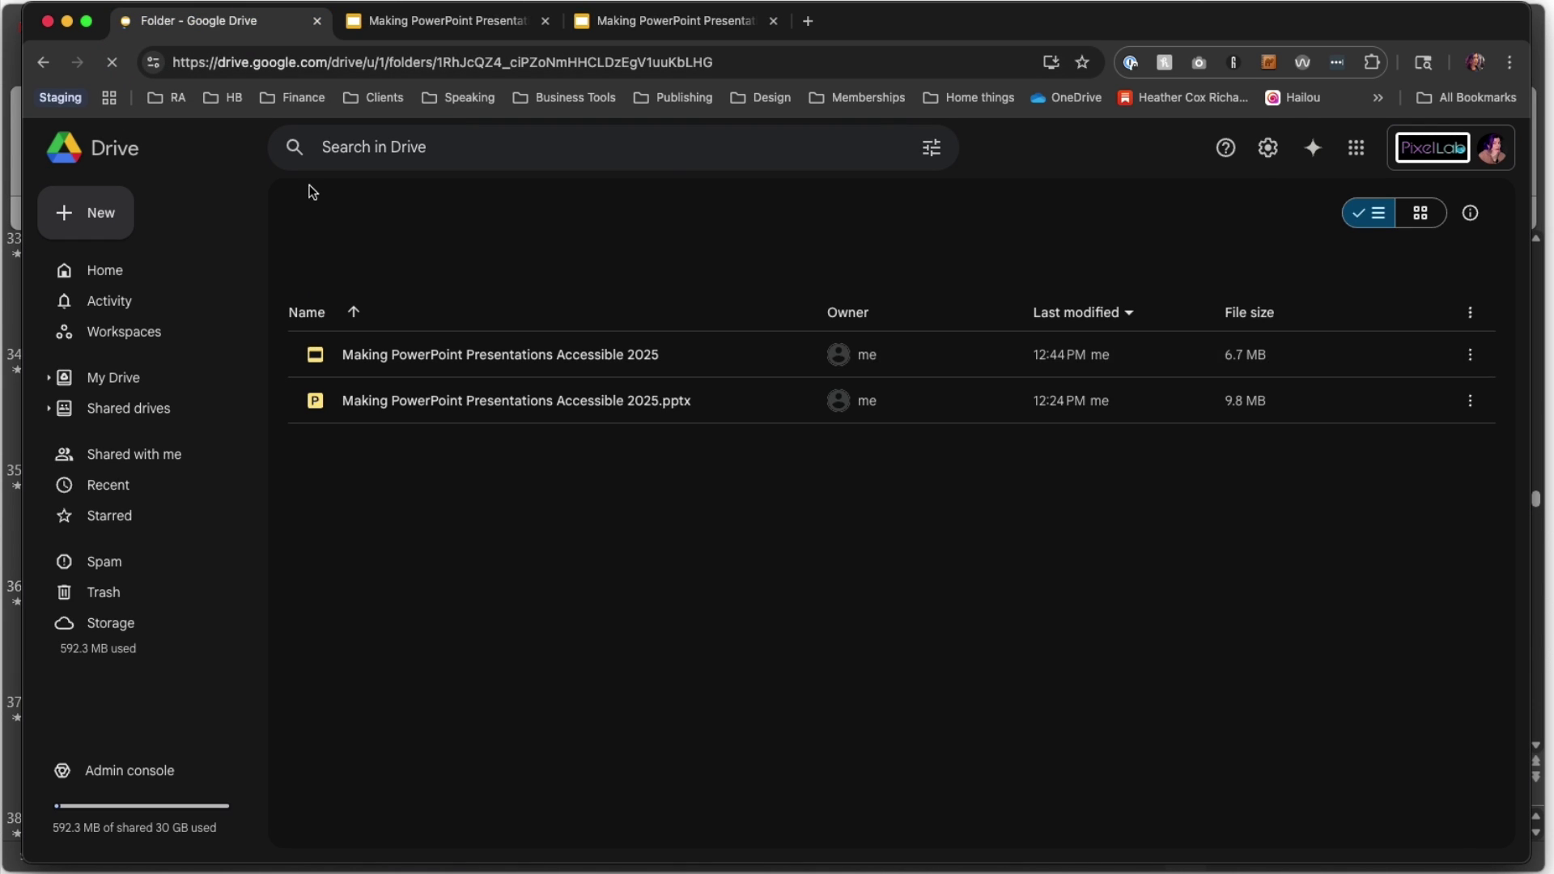
{"action": "mouse_move", "coordinate": [332, 413]}
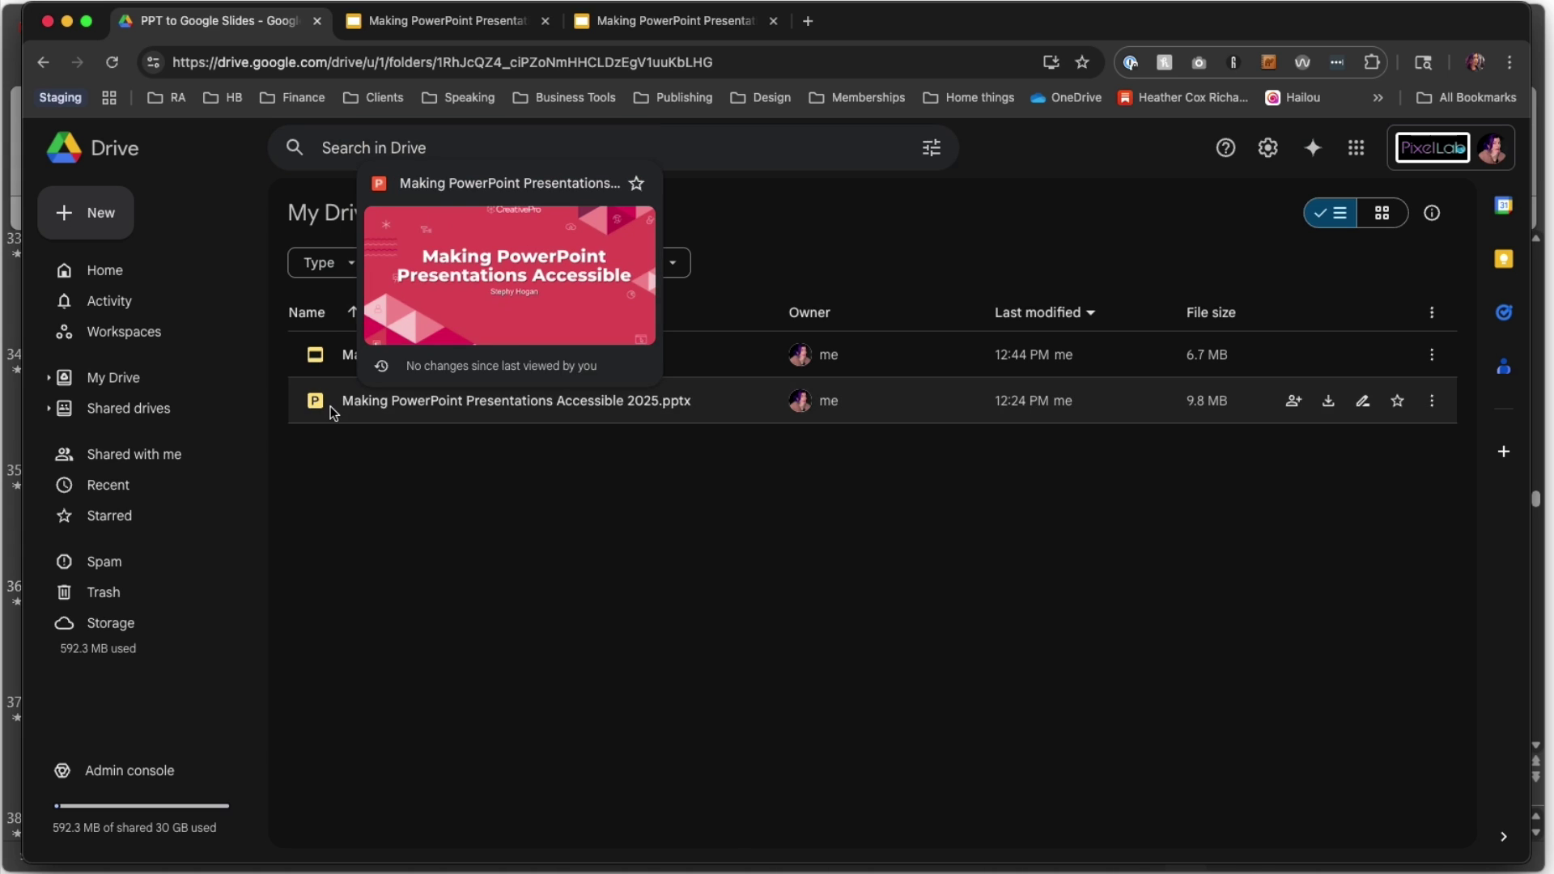
{"action": "left_click", "coordinate": [642, 23]}
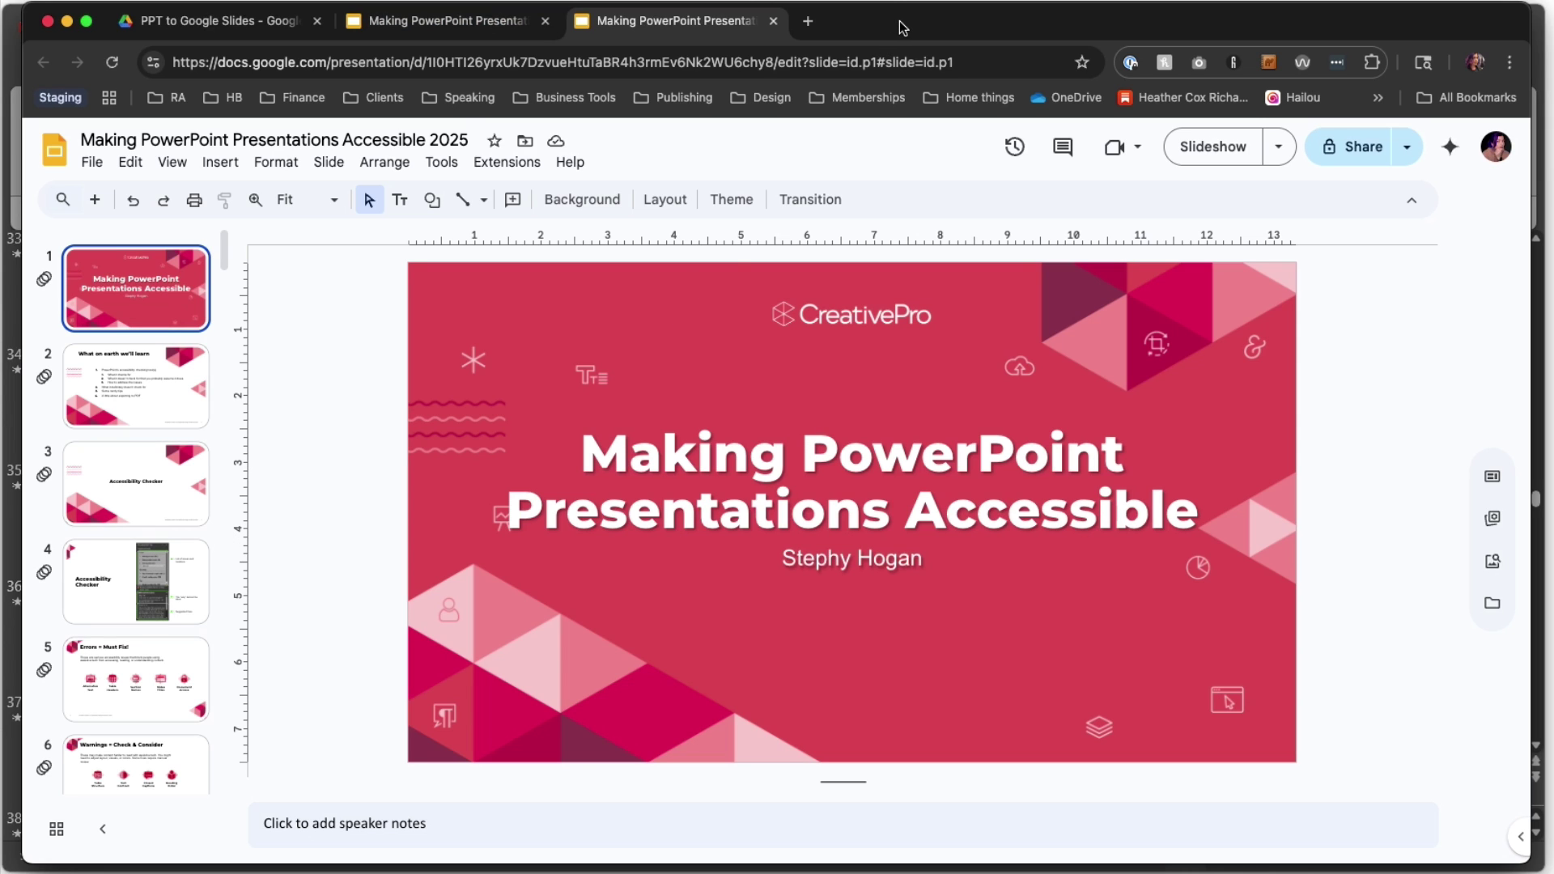
{"action": "left_click_drag", "start_coordinate": [903, 29], "coordinate": [959, 100]}
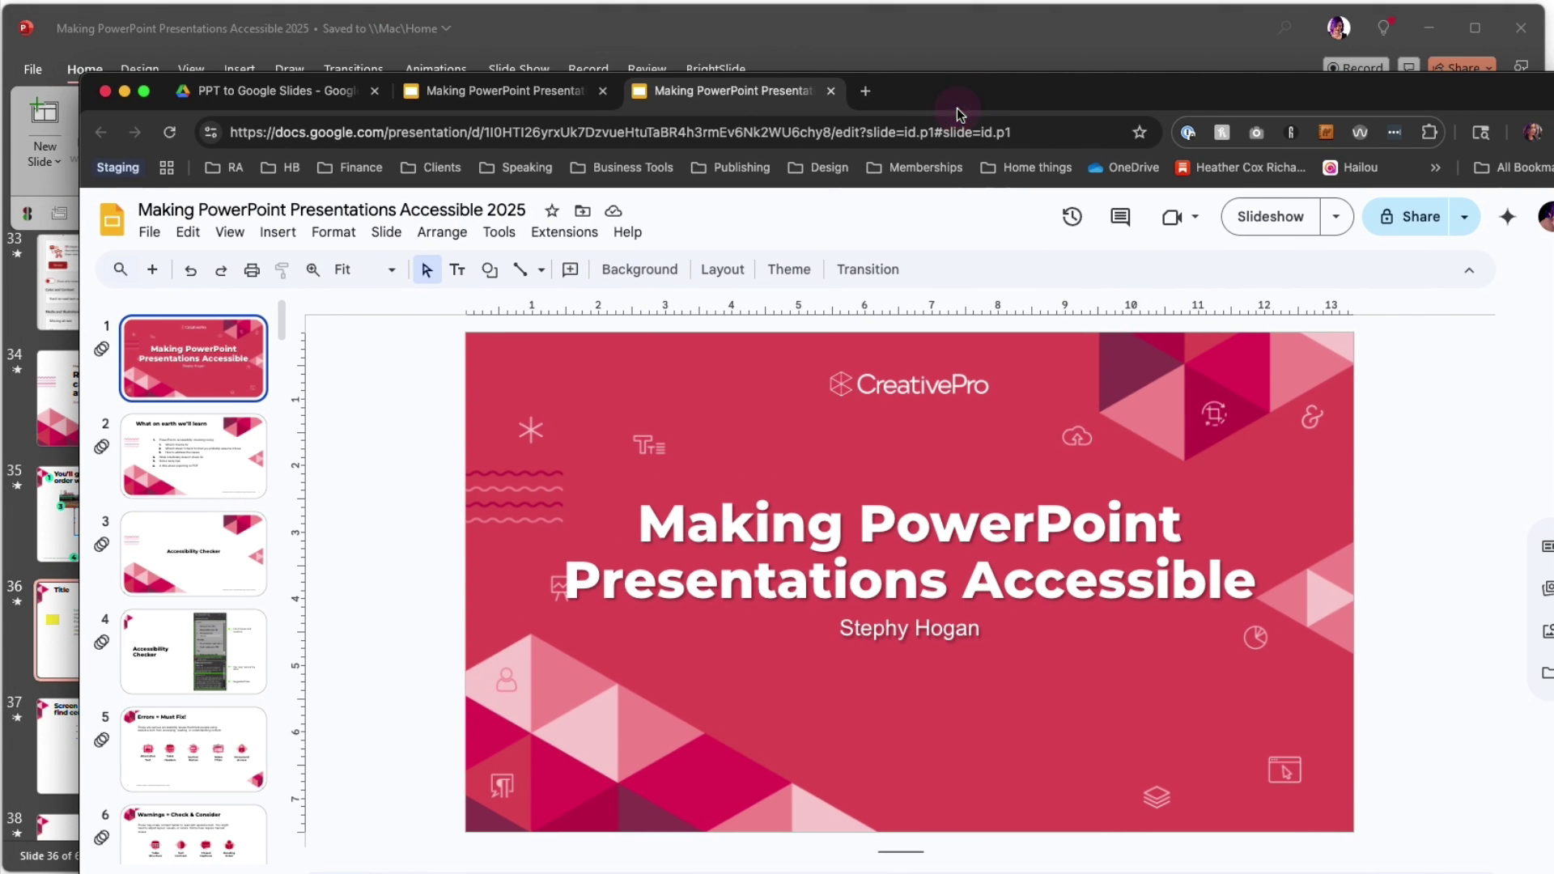
{"action": "left_click", "coordinate": [968, 41]}
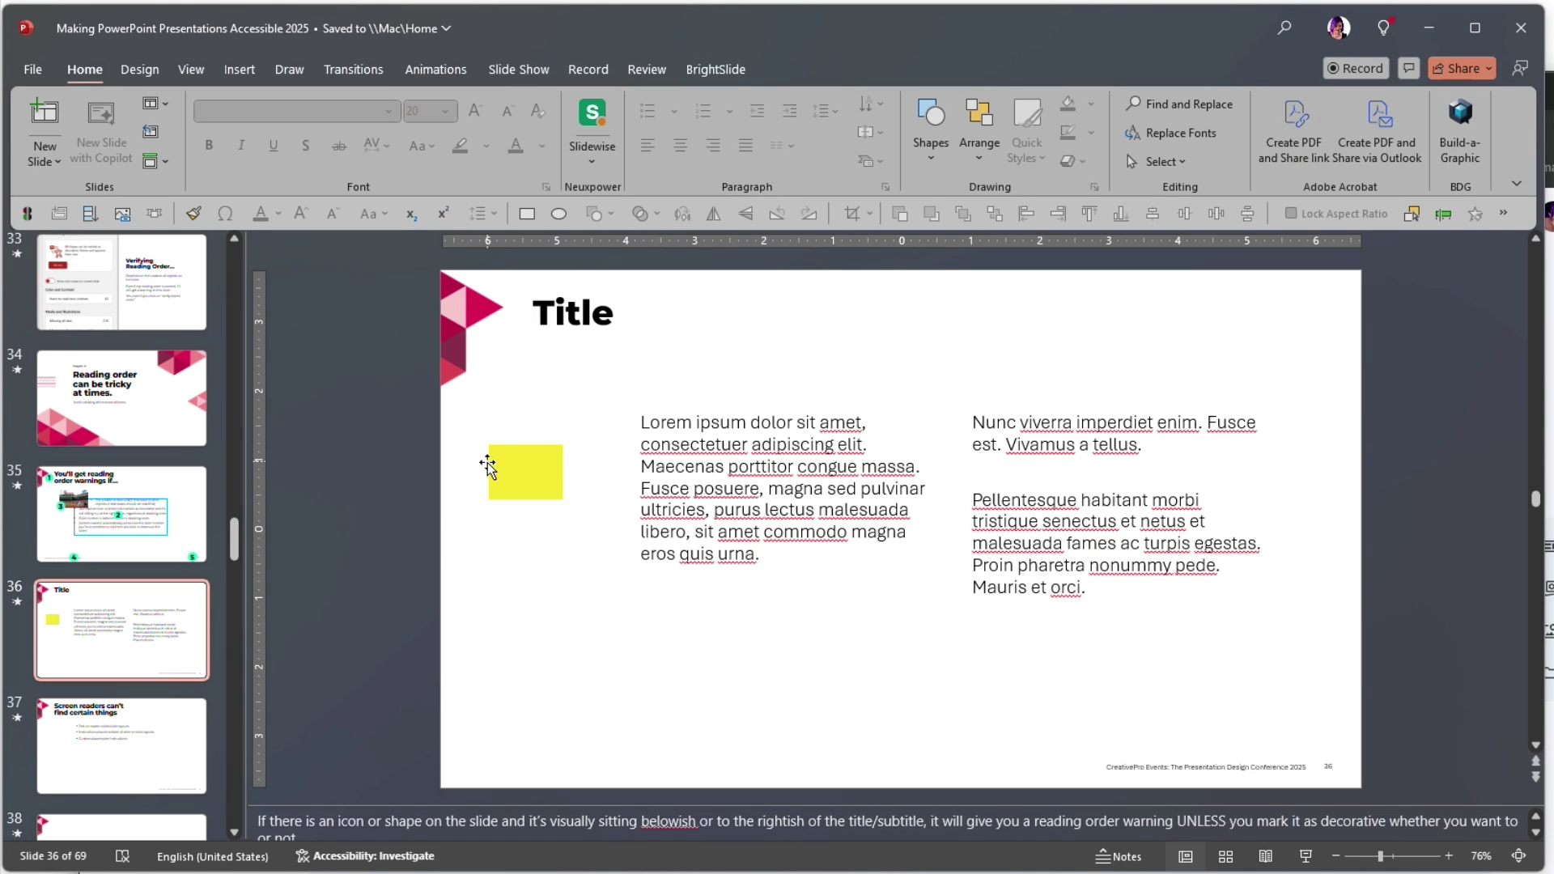
{"action": "left_click", "coordinate": [743, 531]}
{"action": "left_click", "coordinate": [815, 412]}
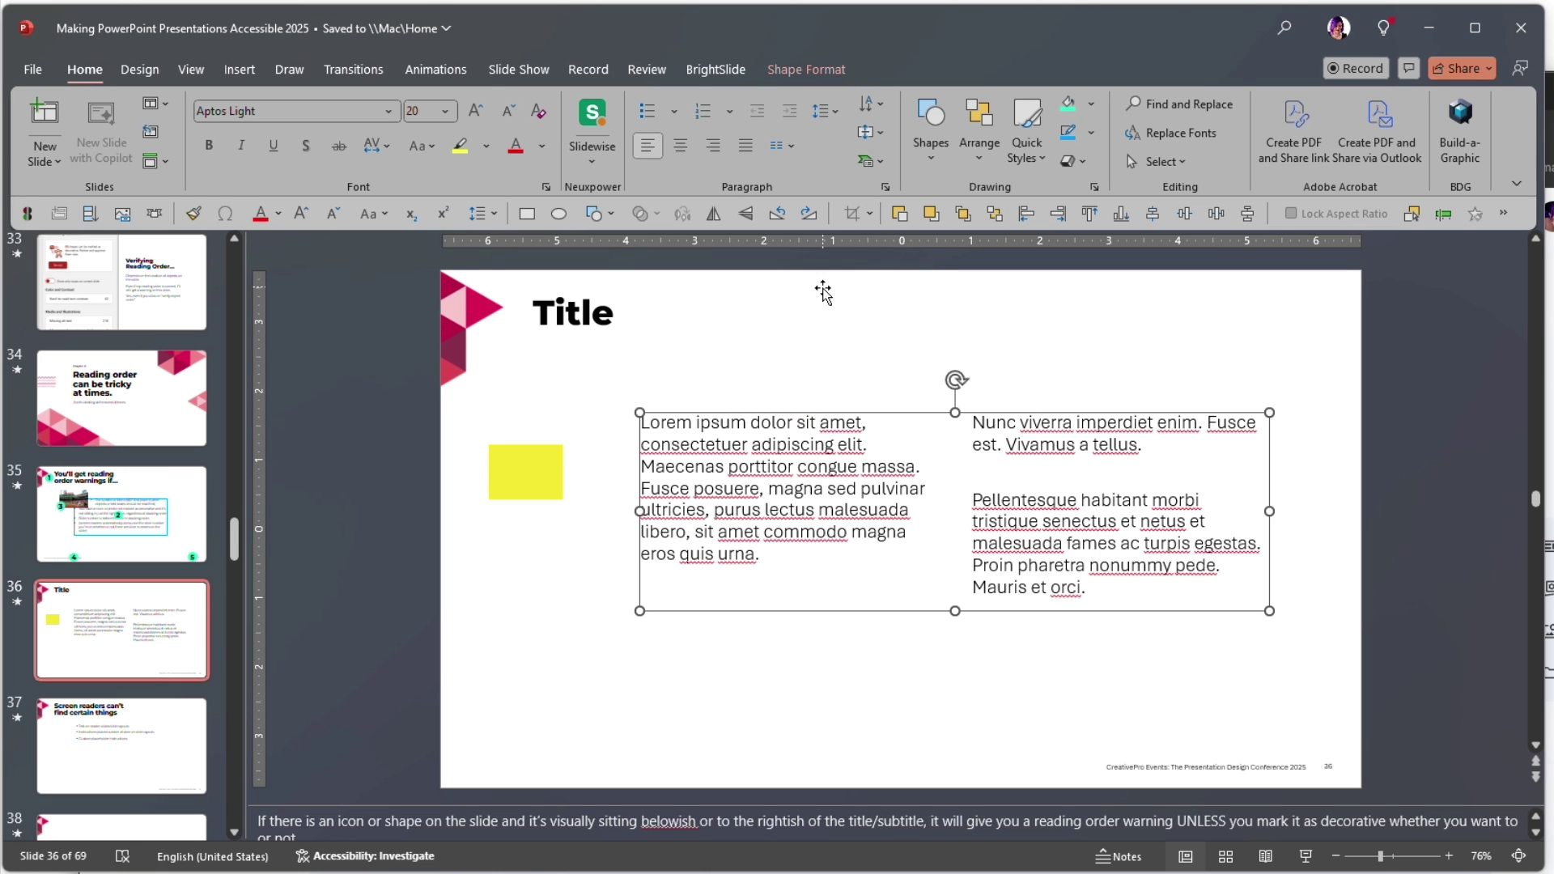
{"action": "left_click", "coordinate": [843, 114]}
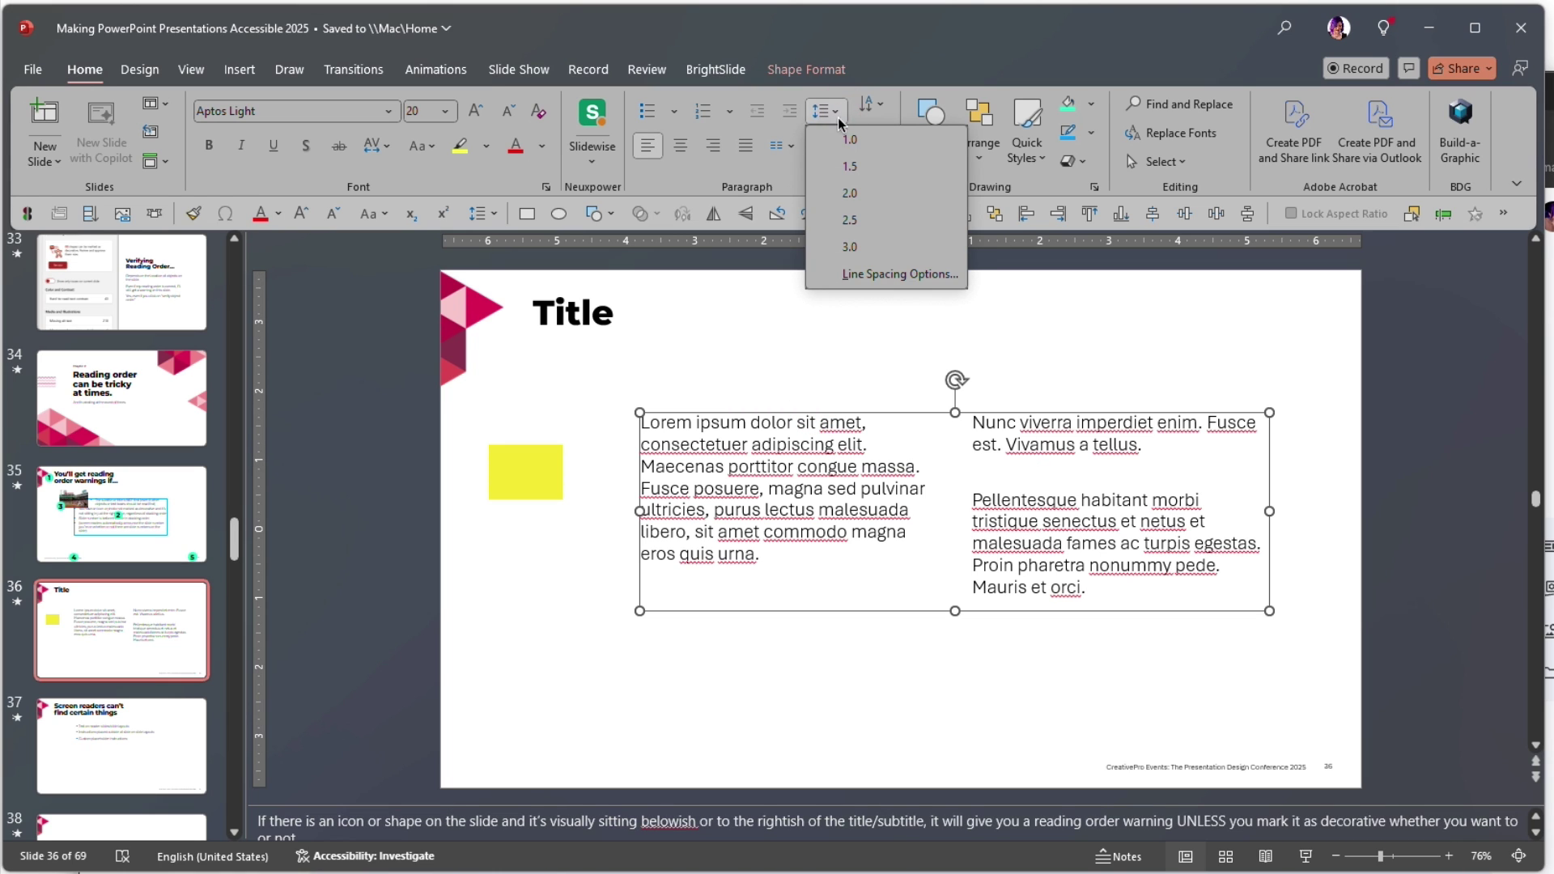
{"action": "left_click", "coordinate": [789, 171]}
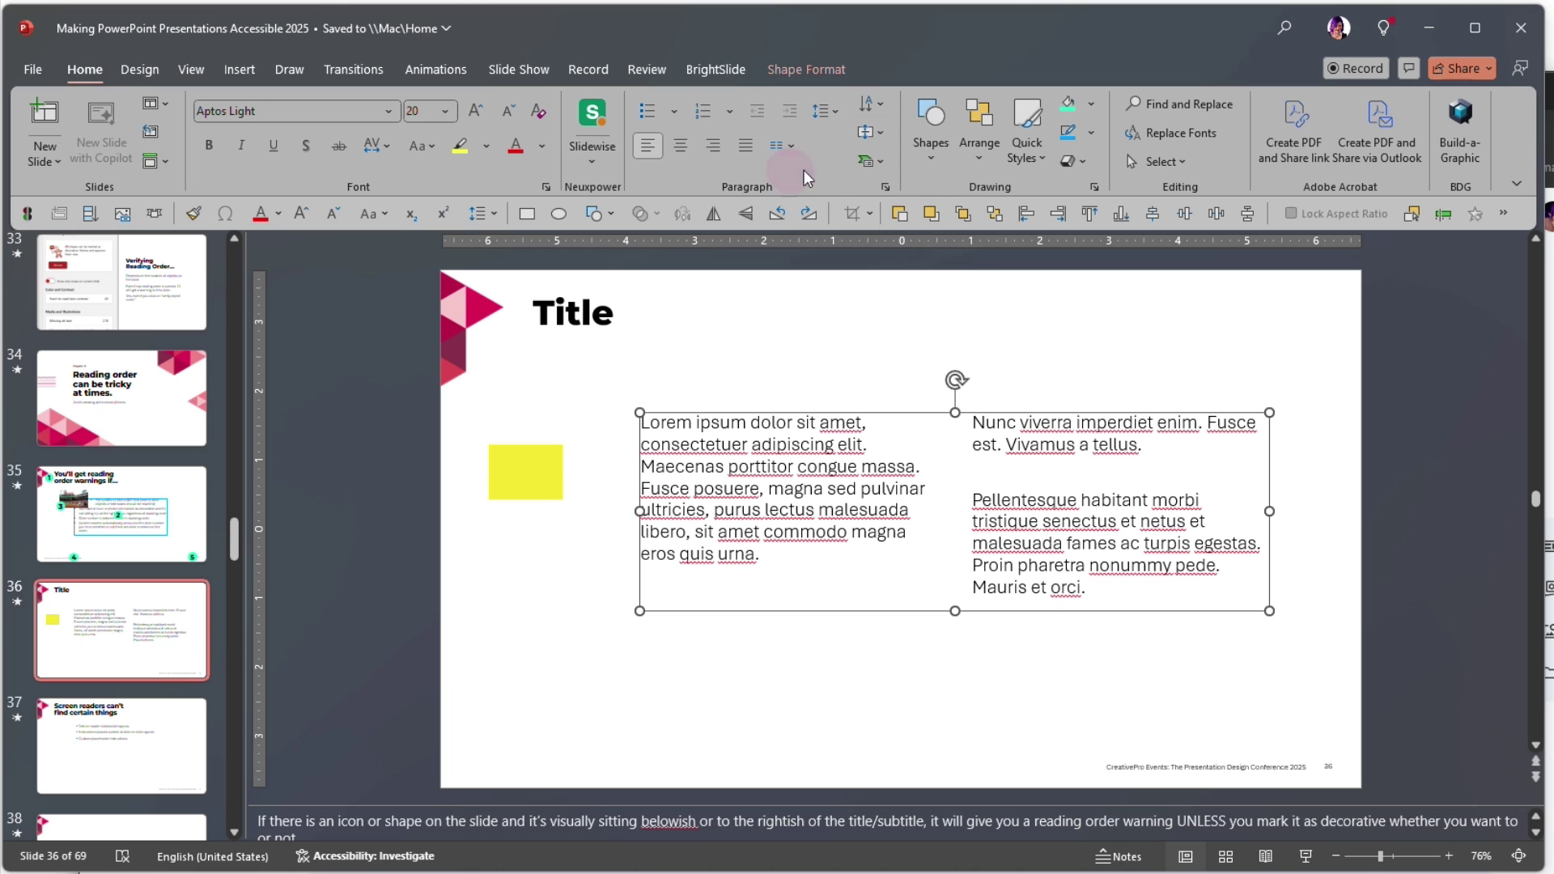
{"action": "left_click", "coordinate": [788, 152]}
{"action": "left_click", "coordinate": [824, 311]}
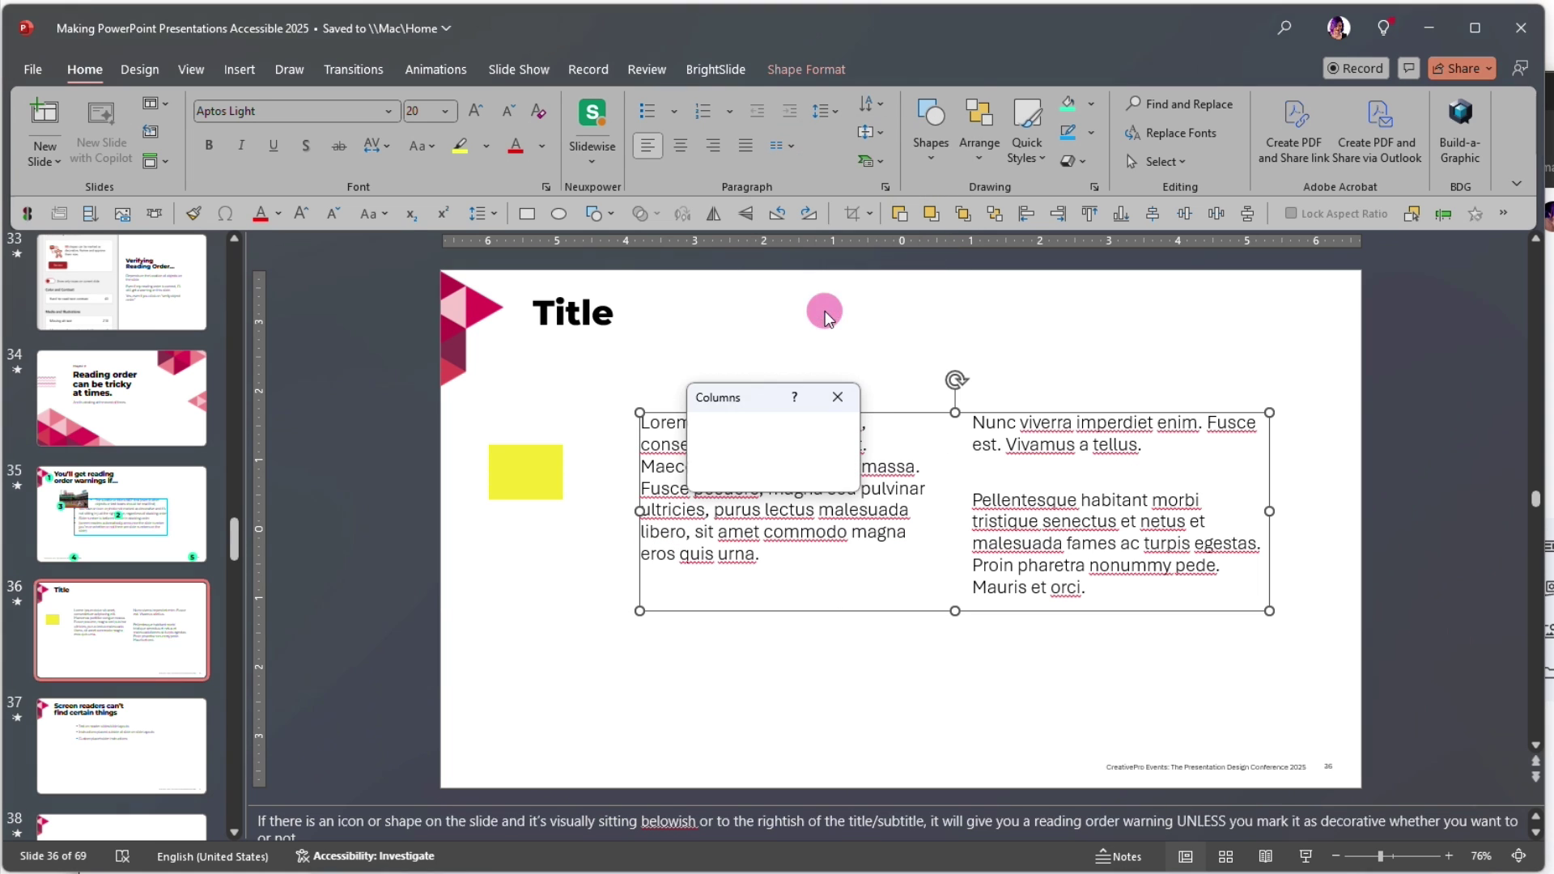
{"action": "left_click", "coordinate": [758, 426]}
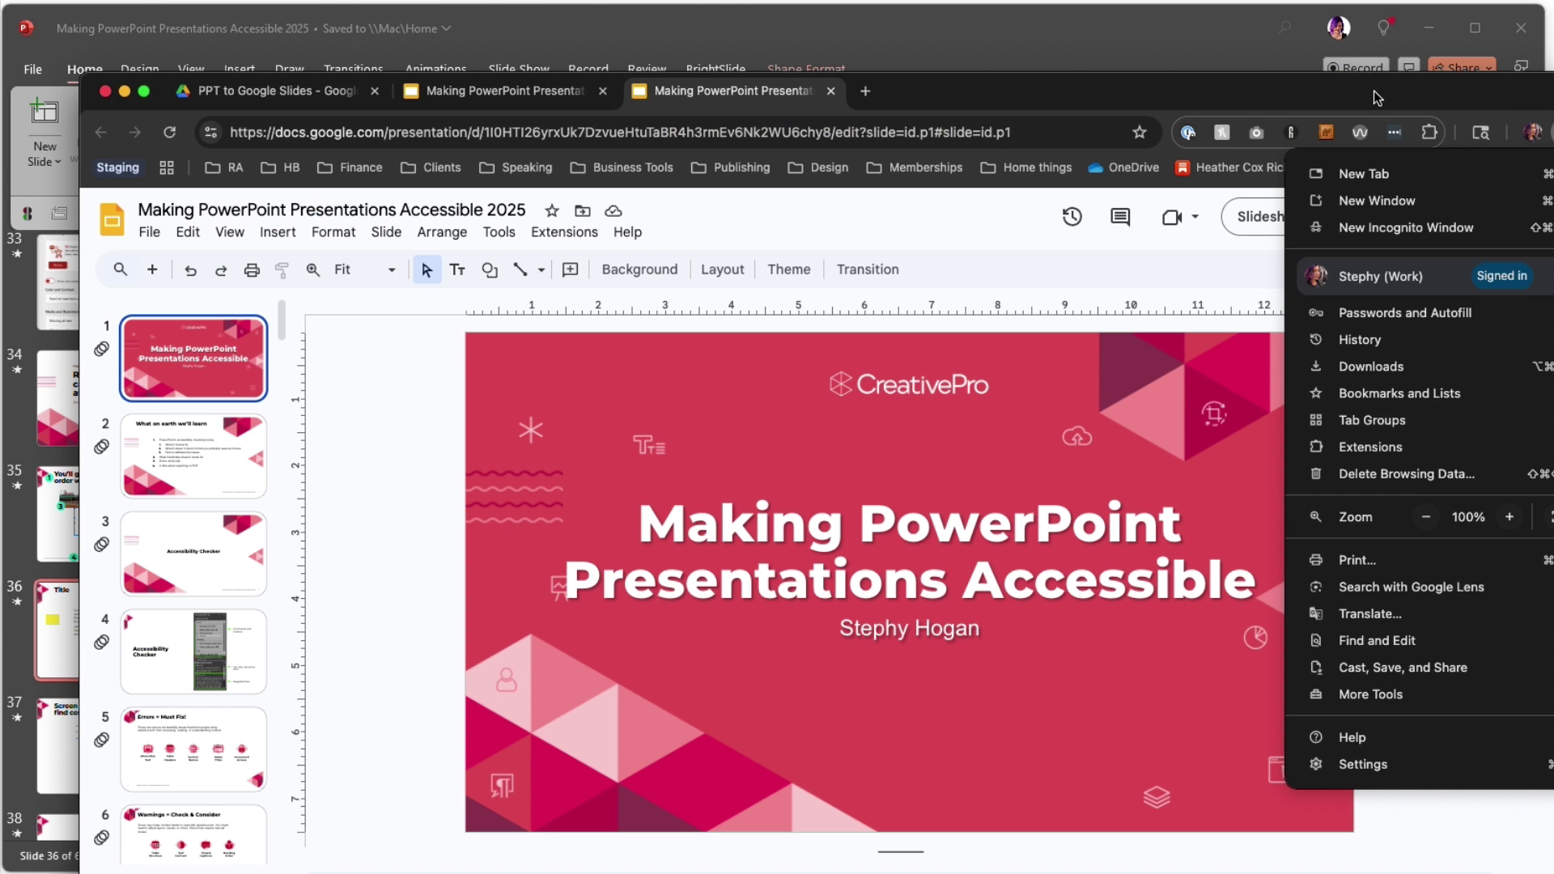
Step: Return to the converted deck, reposition the browser window and go to slide 36
{"action": "left_click", "coordinate": [1273, 51]}
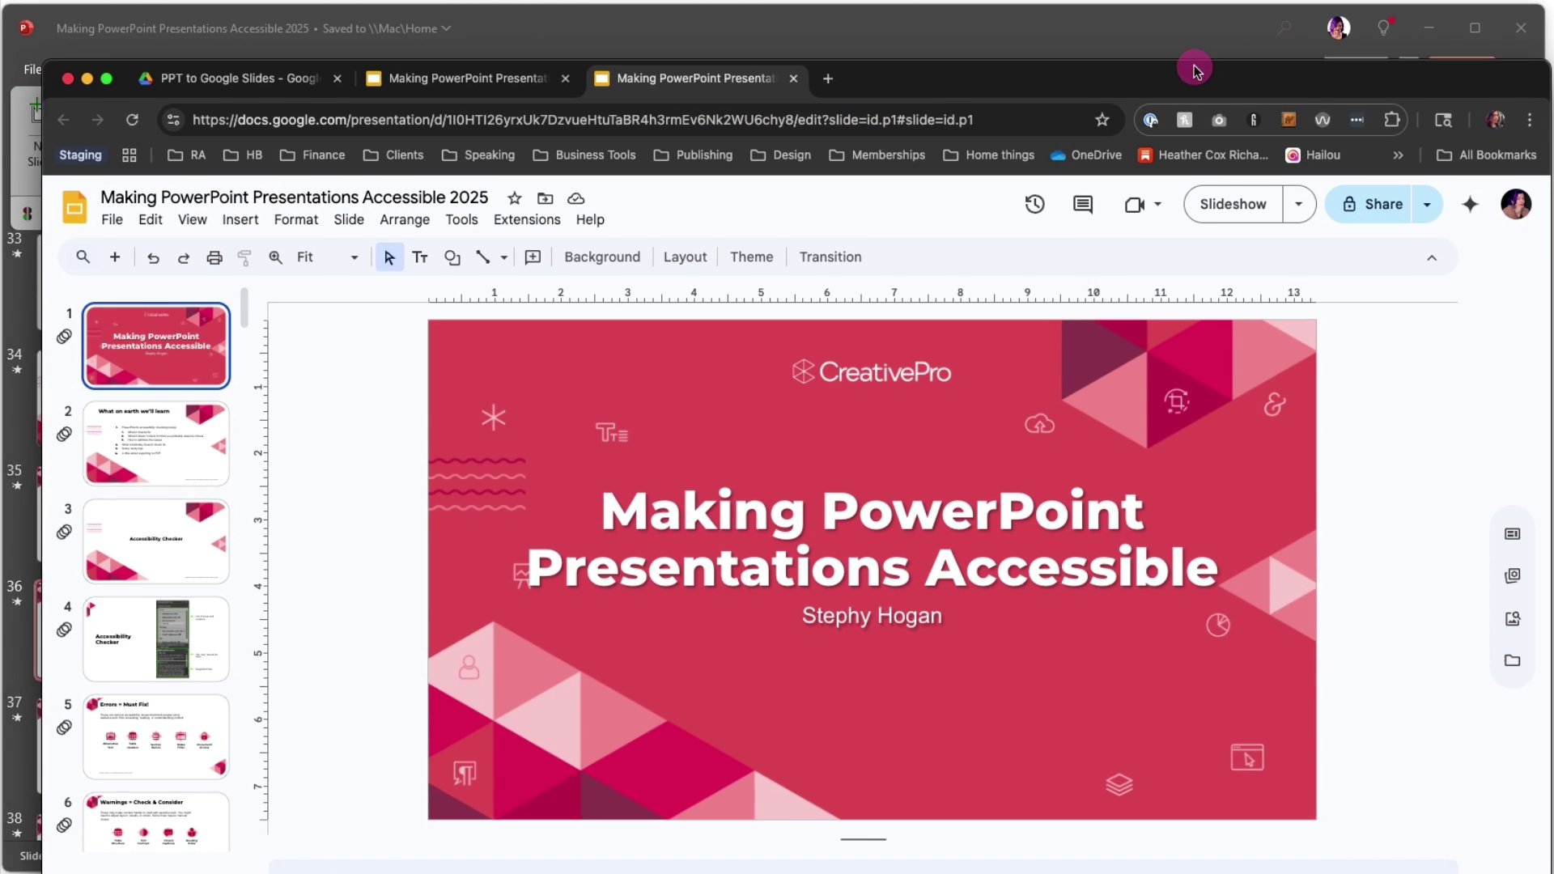
{"action": "left_click_drag", "start_coordinate": [1195, 71], "coordinate": [1160, 17]}
{"action": "scroll", "coordinate": [102, 719], "scroll_direction": "down", "scroll_amount": 15}
{"action": "scroll", "coordinate": [102, 719], "scroll_direction": "down", "scroll_amount": 20}
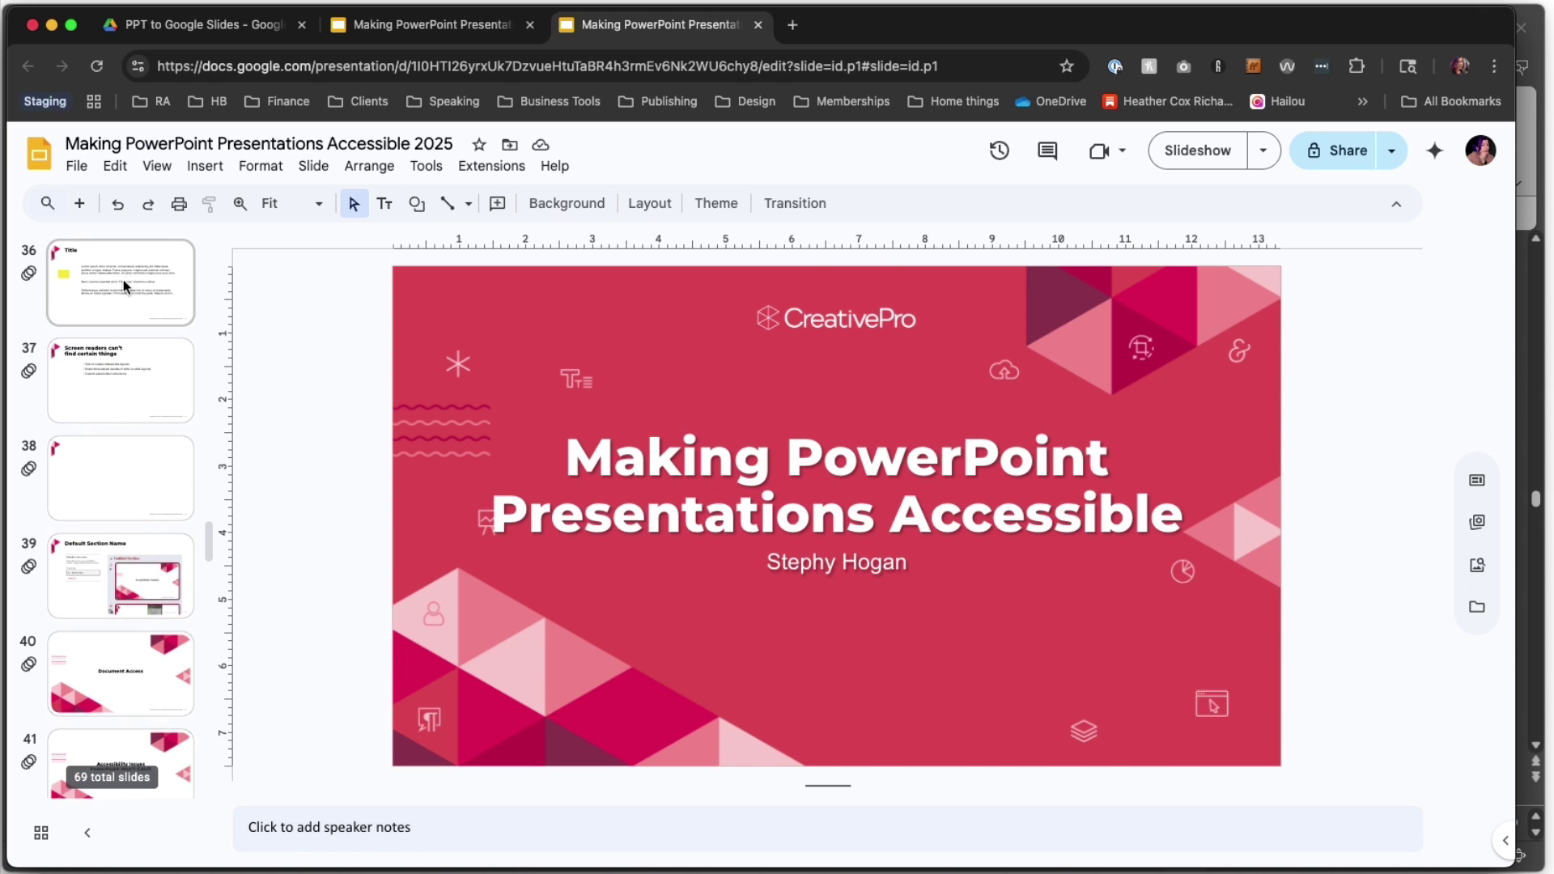
{"action": "left_click", "coordinate": [123, 279]}
Step: Select slide 36's single wide body text box and shrink the speaker notes area
{"action": "left_click", "coordinate": [854, 561]}
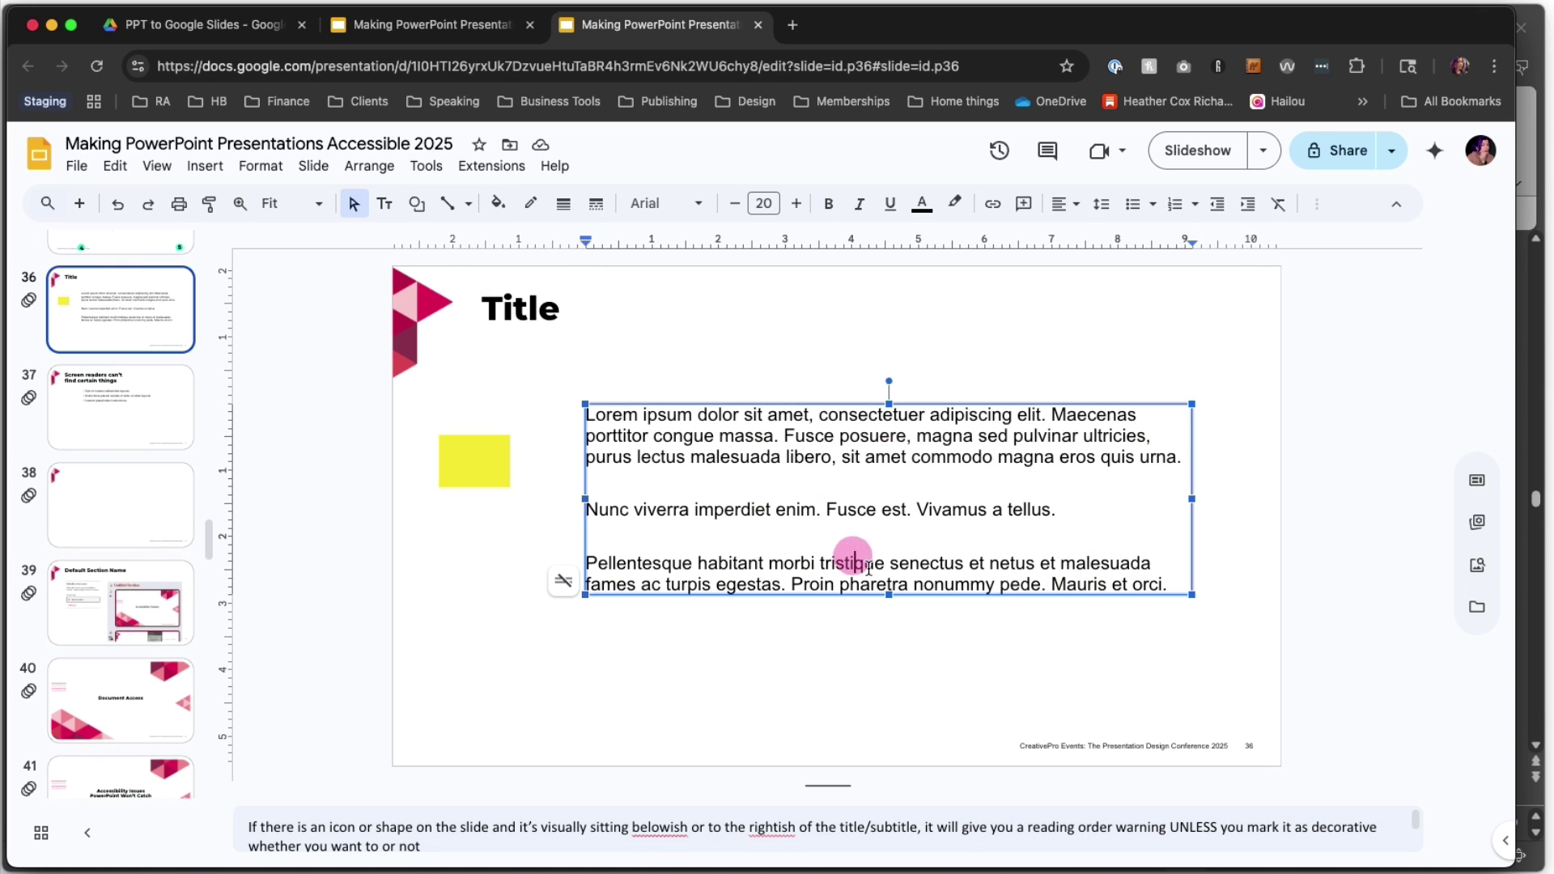
{"action": "left_click", "coordinate": [920, 594]}
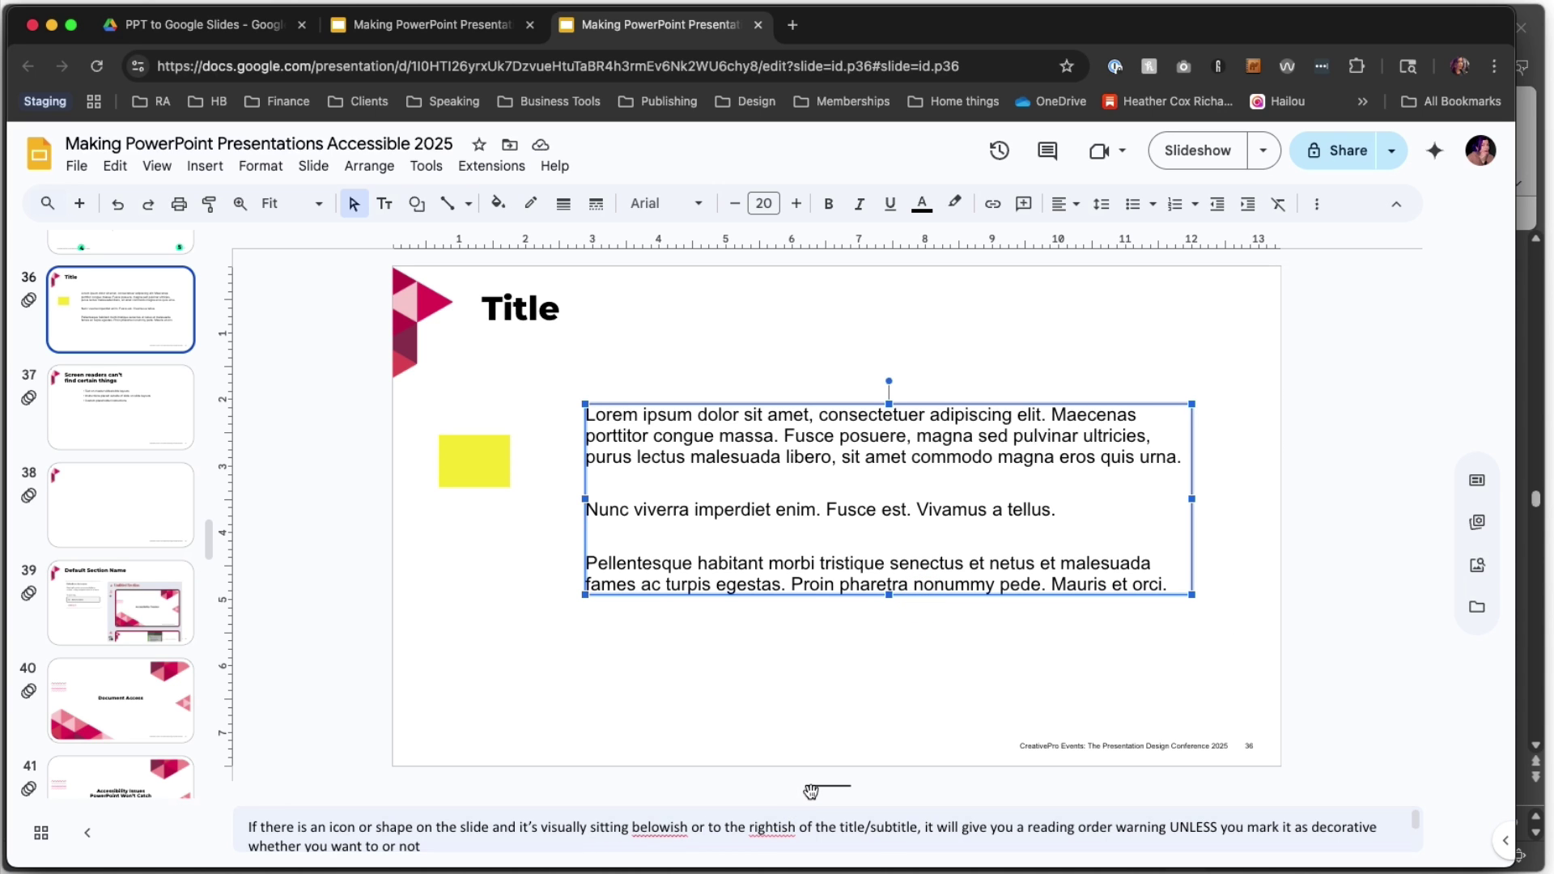
{"action": "left_click_drag", "start_coordinate": [810, 789], "coordinate": [807, 854]}
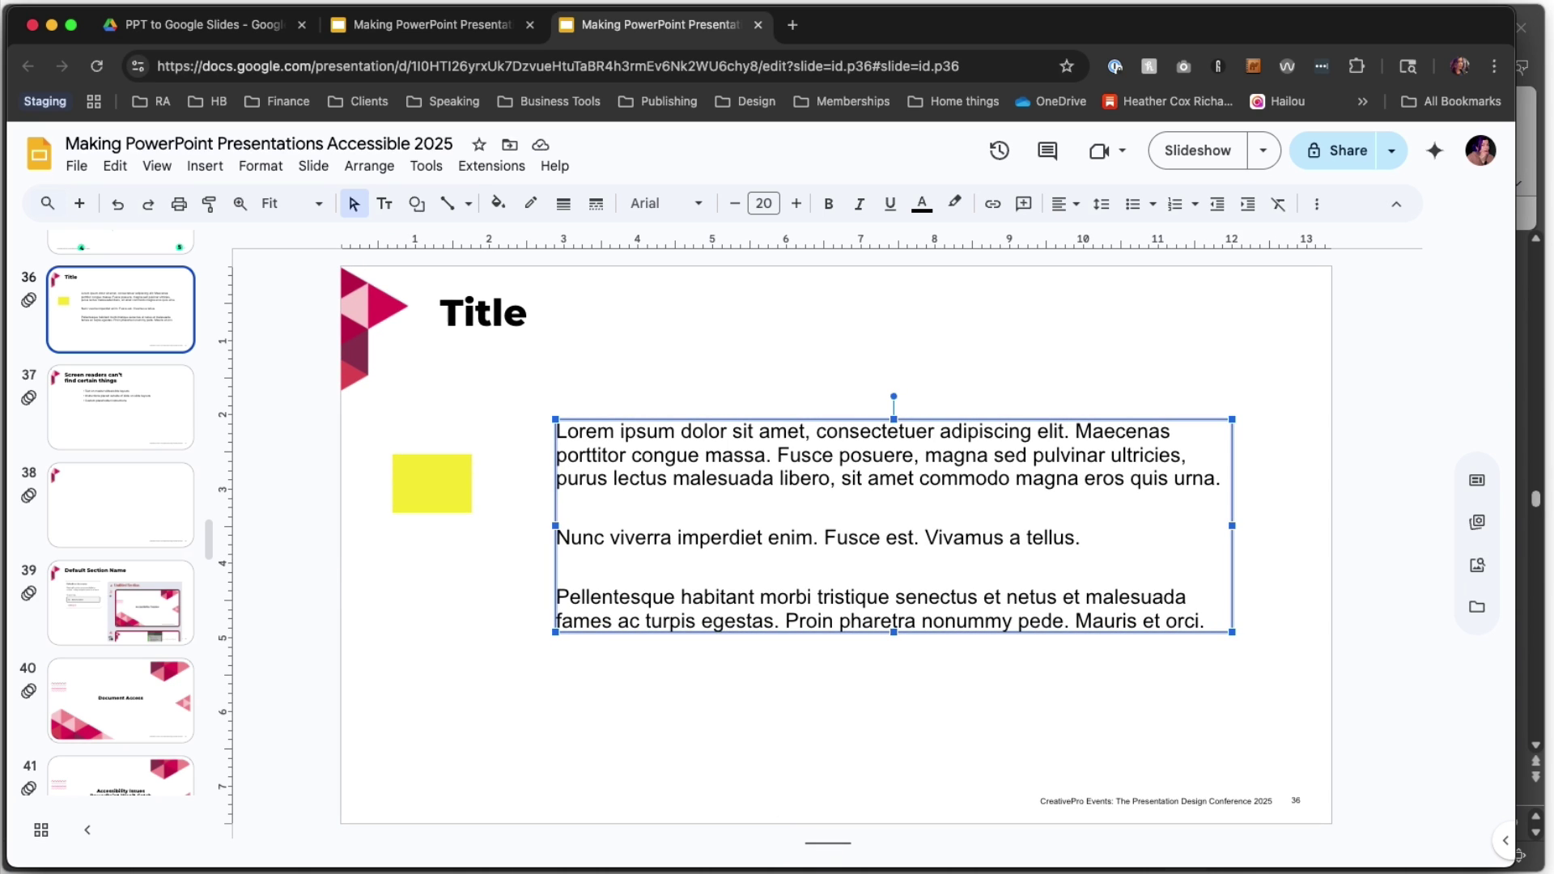
Step: Go to slide 8, Accessibility Assistant
{"action": "left_click", "coordinate": [1296, 460]}
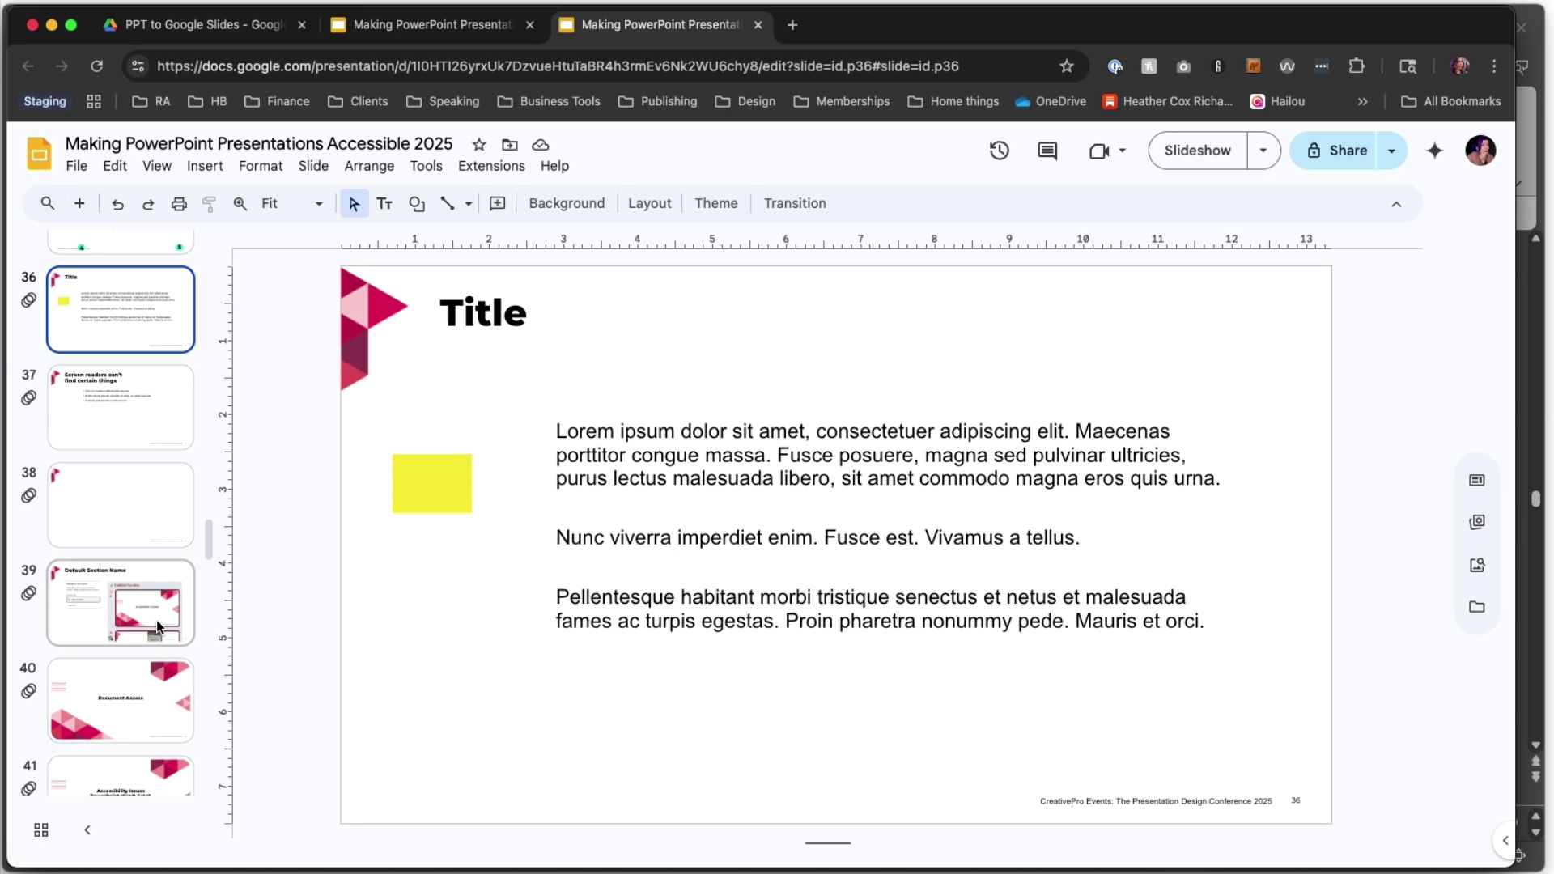
{"action": "scroll", "coordinate": [157, 619], "scroll_direction": "up", "scroll_amount": 5}
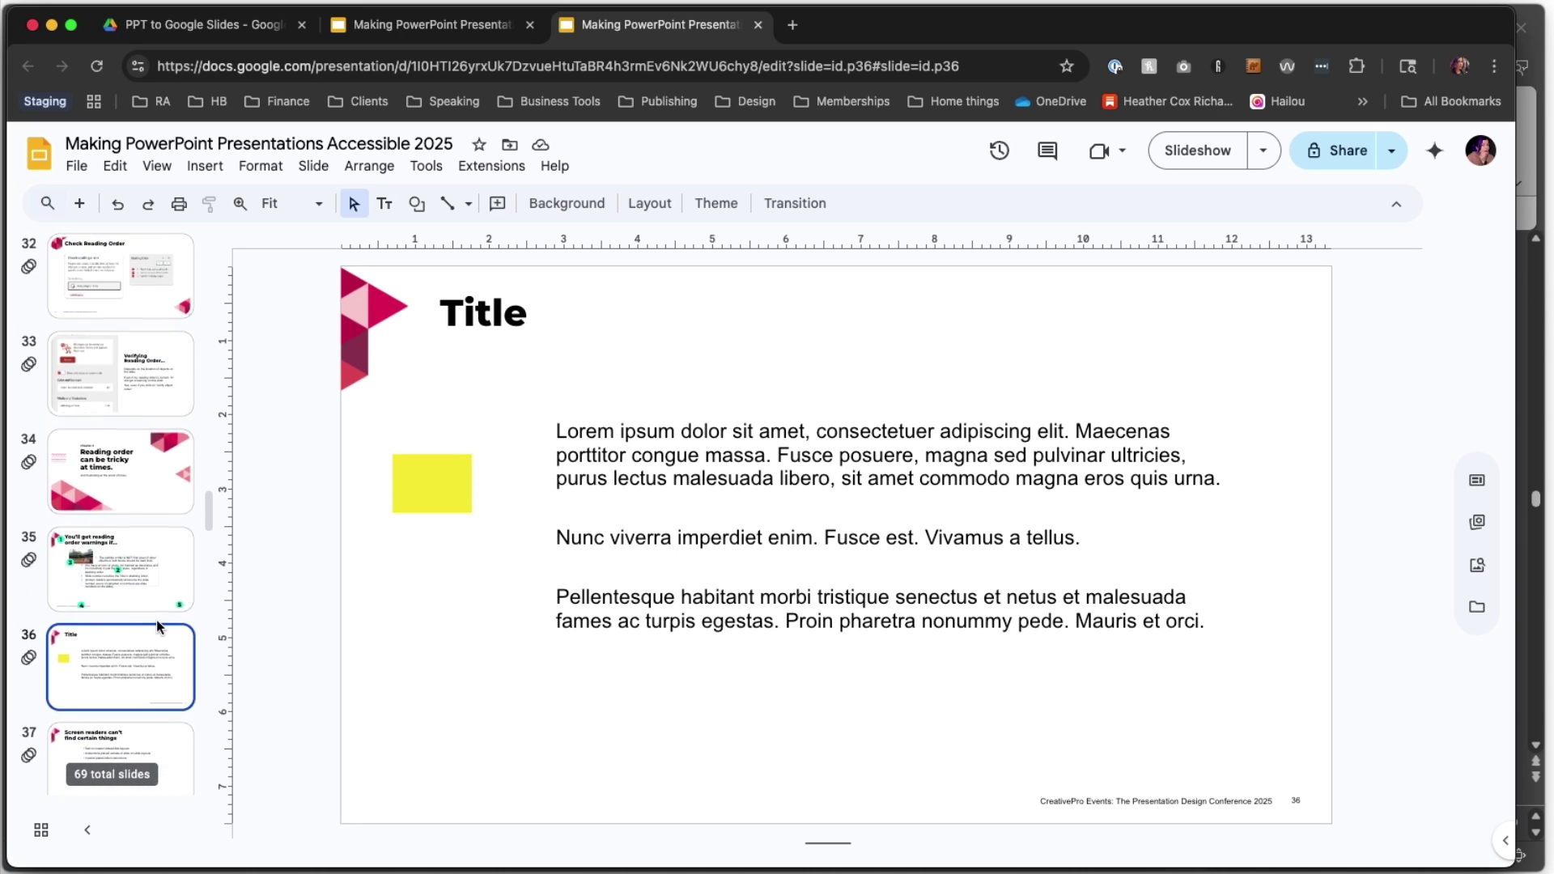
{"action": "scroll", "coordinate": [157, 620], "scroll_direction": "up", "scroll_amount": 10}
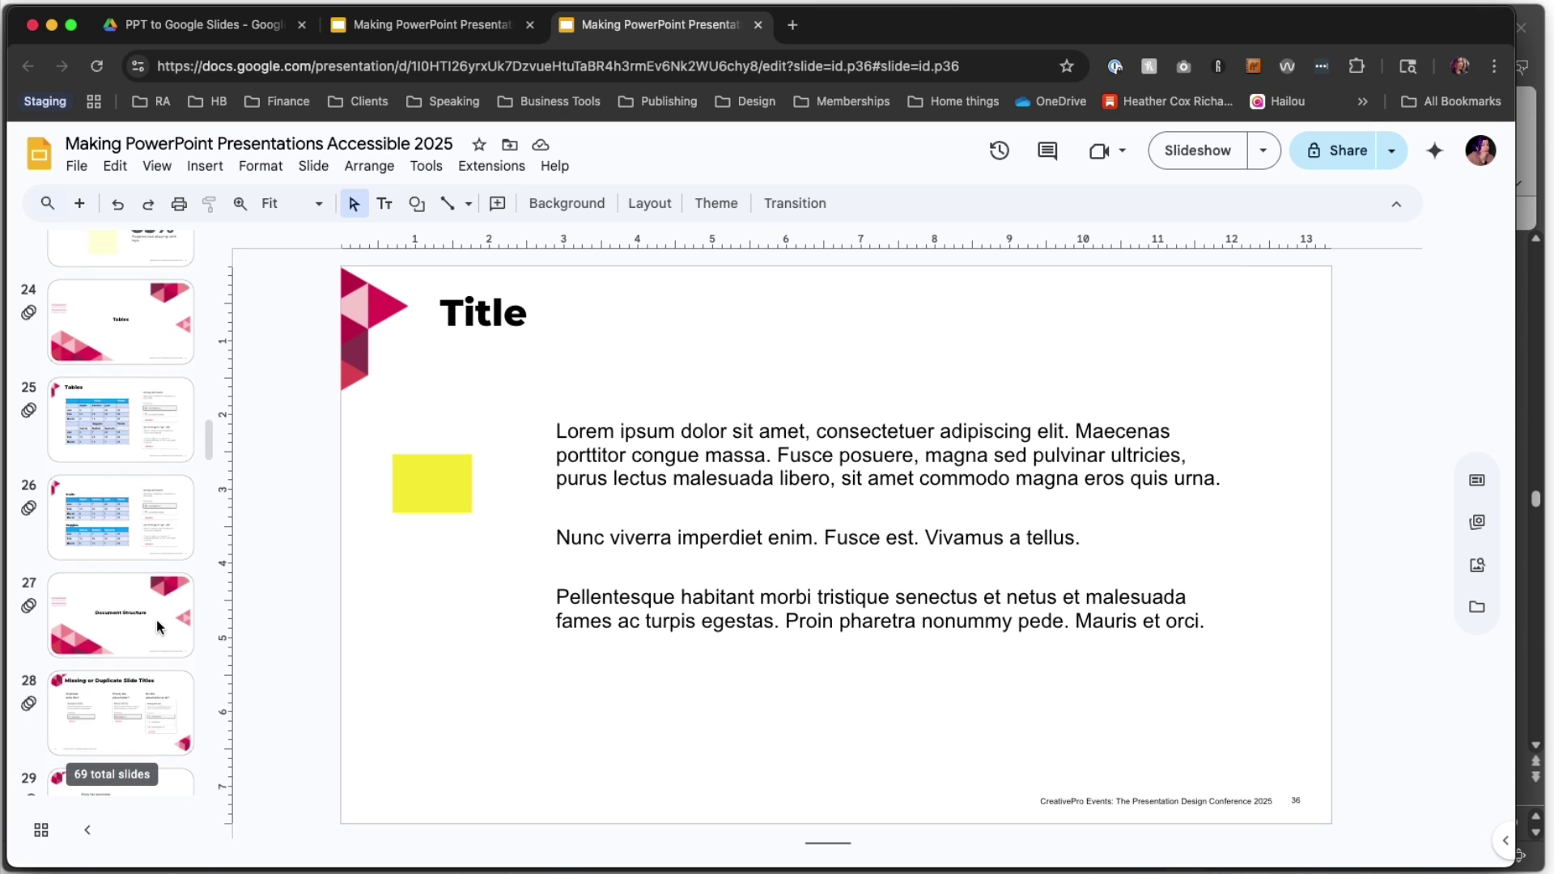
{"action": "scroll", "coordinate": [157, 619], "scroll_direction": "up", "scroll_amount": 9}
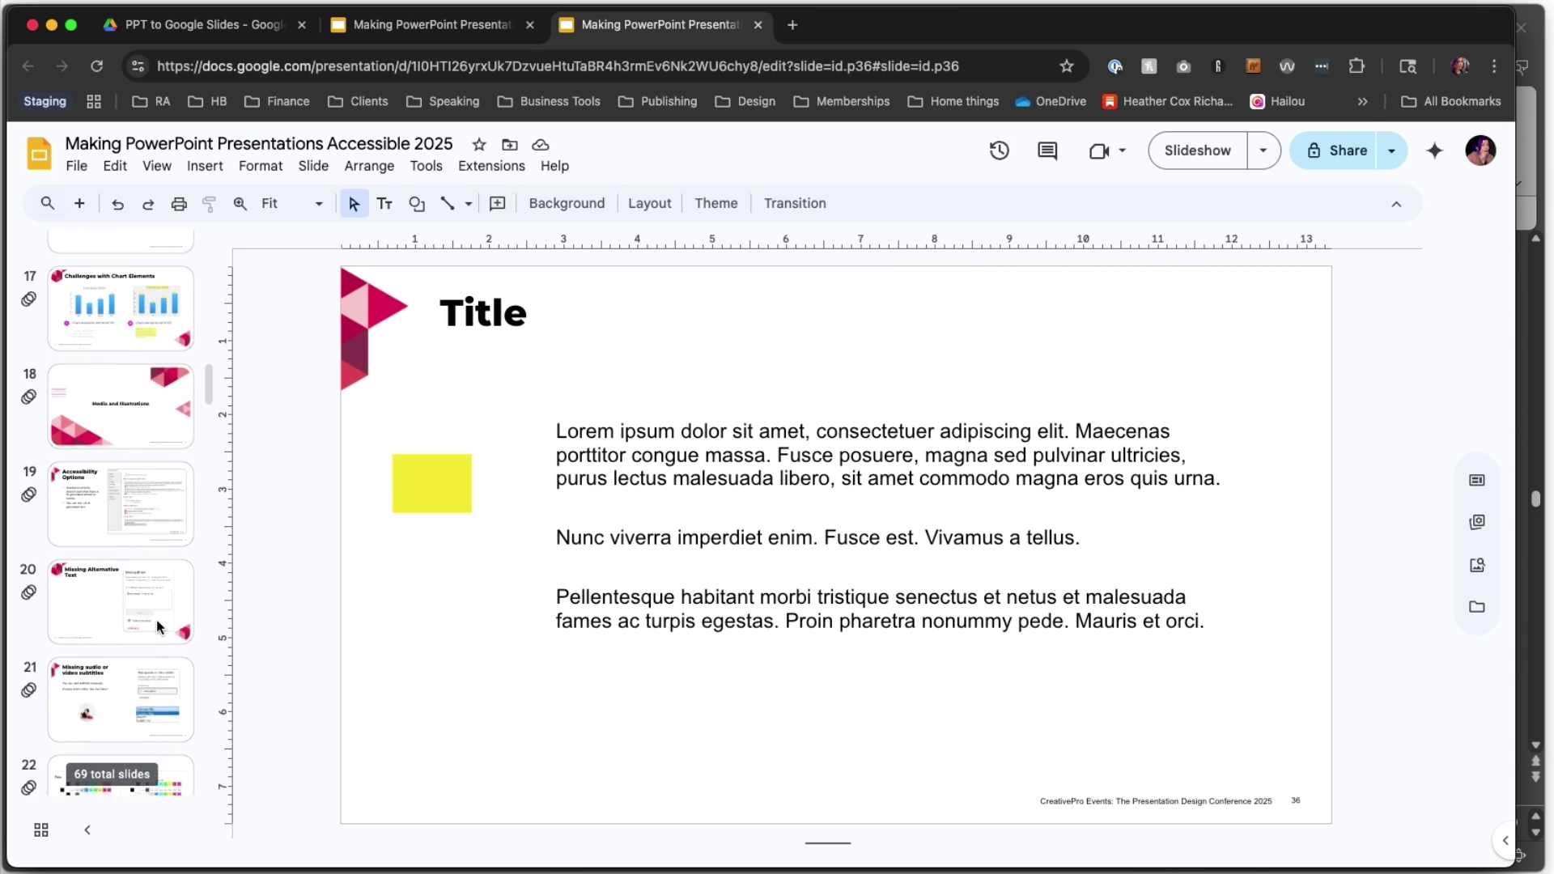
{"action": "scroll", "coordinate": [157, 619], "scroll_direction": "up", "scroll_amount": 8}
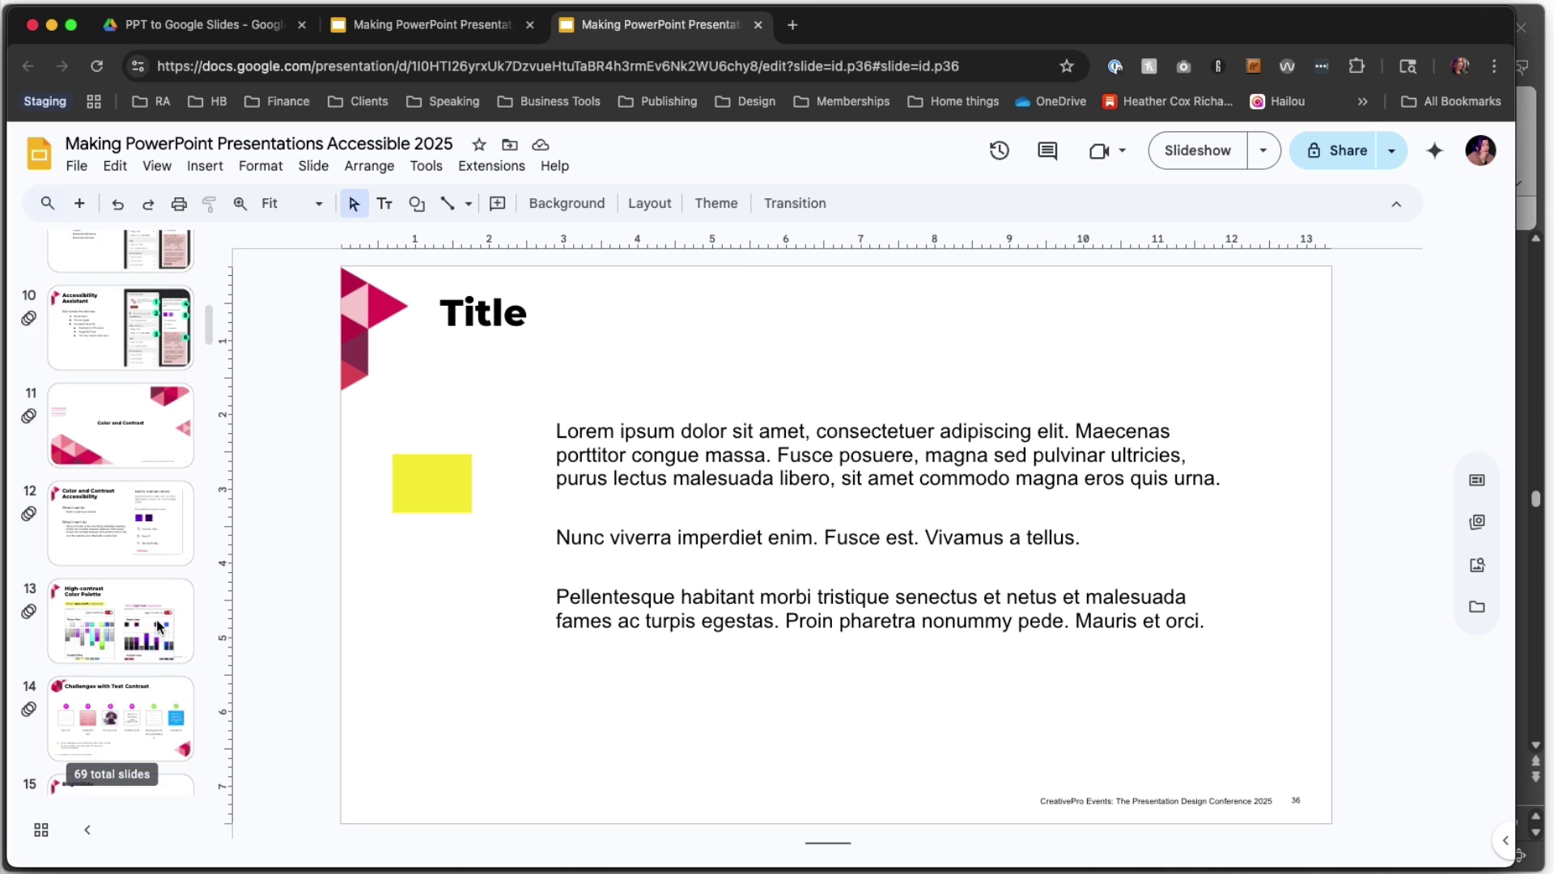
{"action": "scroll", "coordinate": [157, 619], "scroll_direction": "up", "scroll_amount": 5}
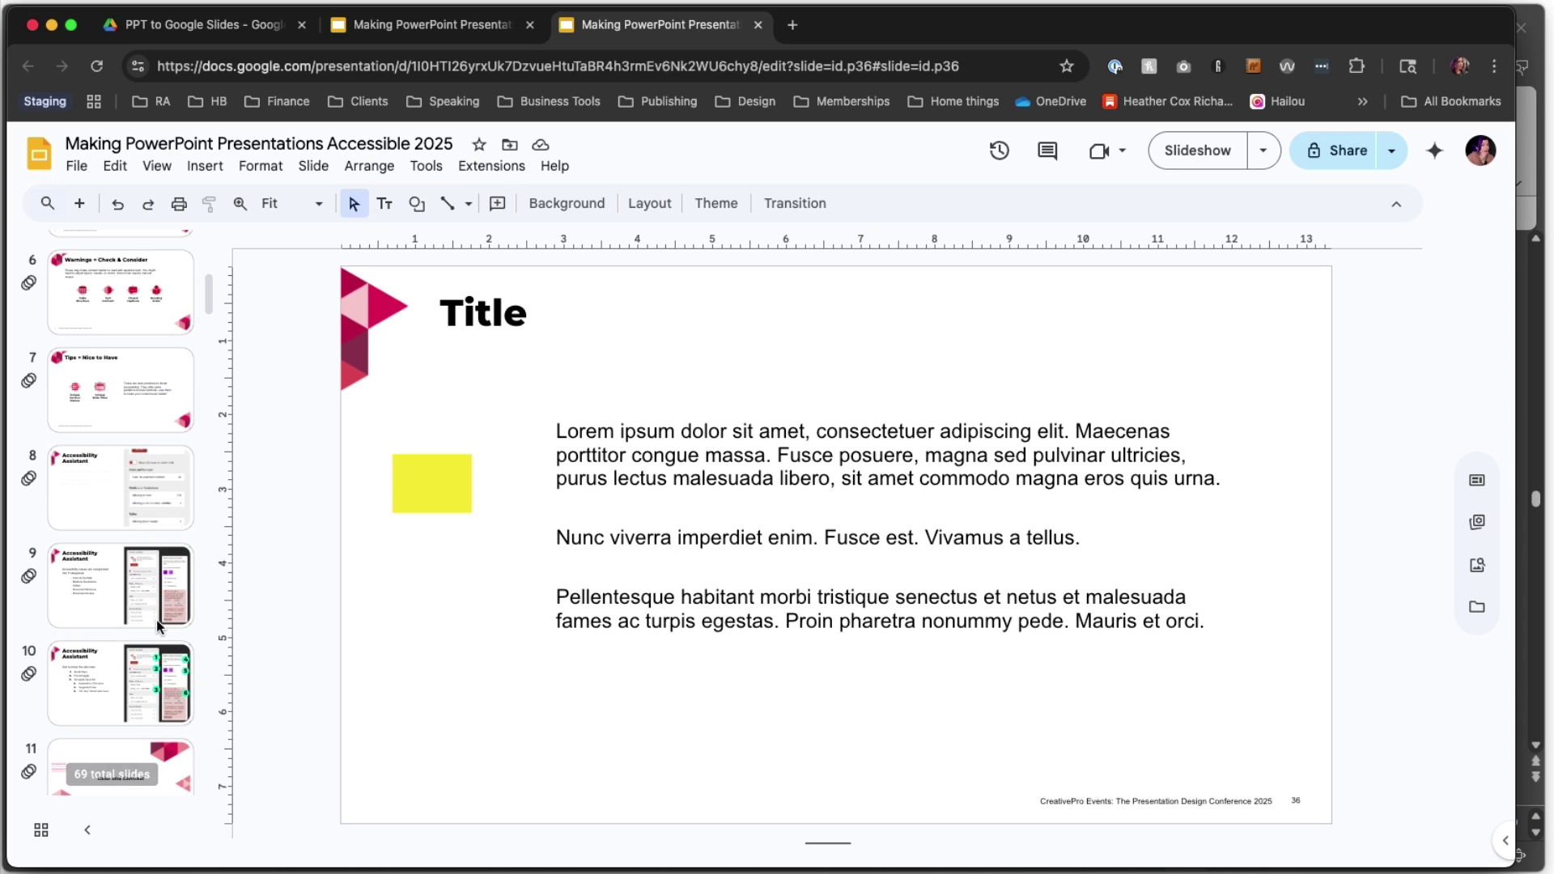
{"action": "scroll", "coordinate": [157, 620], "scroll_direction": "up", "scroll_amount": 1}
{"action": "left_click", "coordinate": [139, 497]}
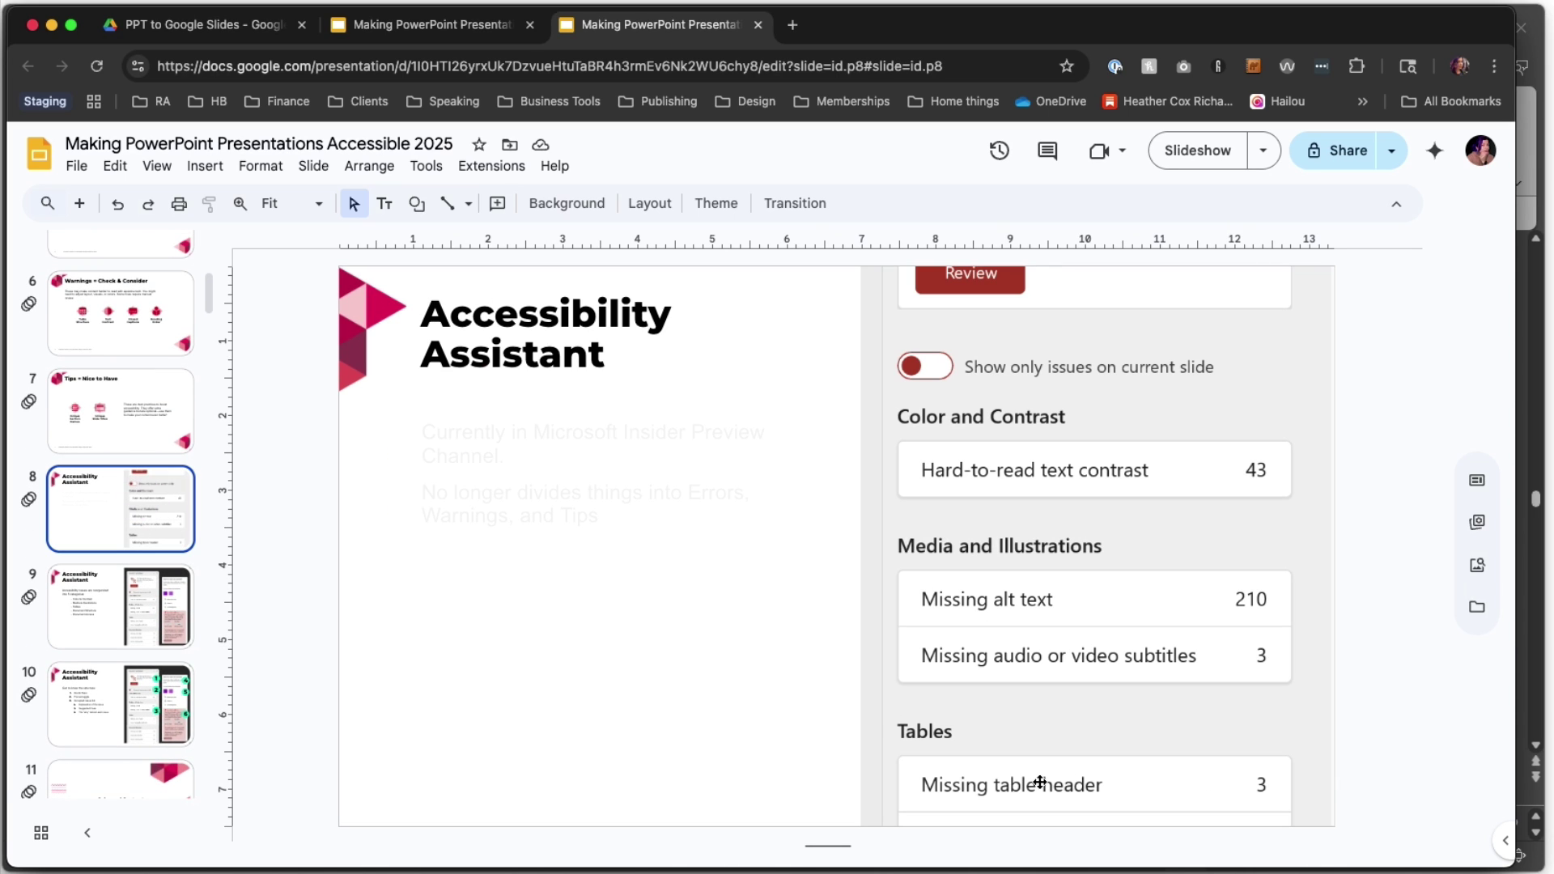
Step: Cut the Accessibility Assistant screenshot off slide 8
{"action": "left_click", "coordinate": [963, 680]}
{"action": "key", "text": "Delete"}
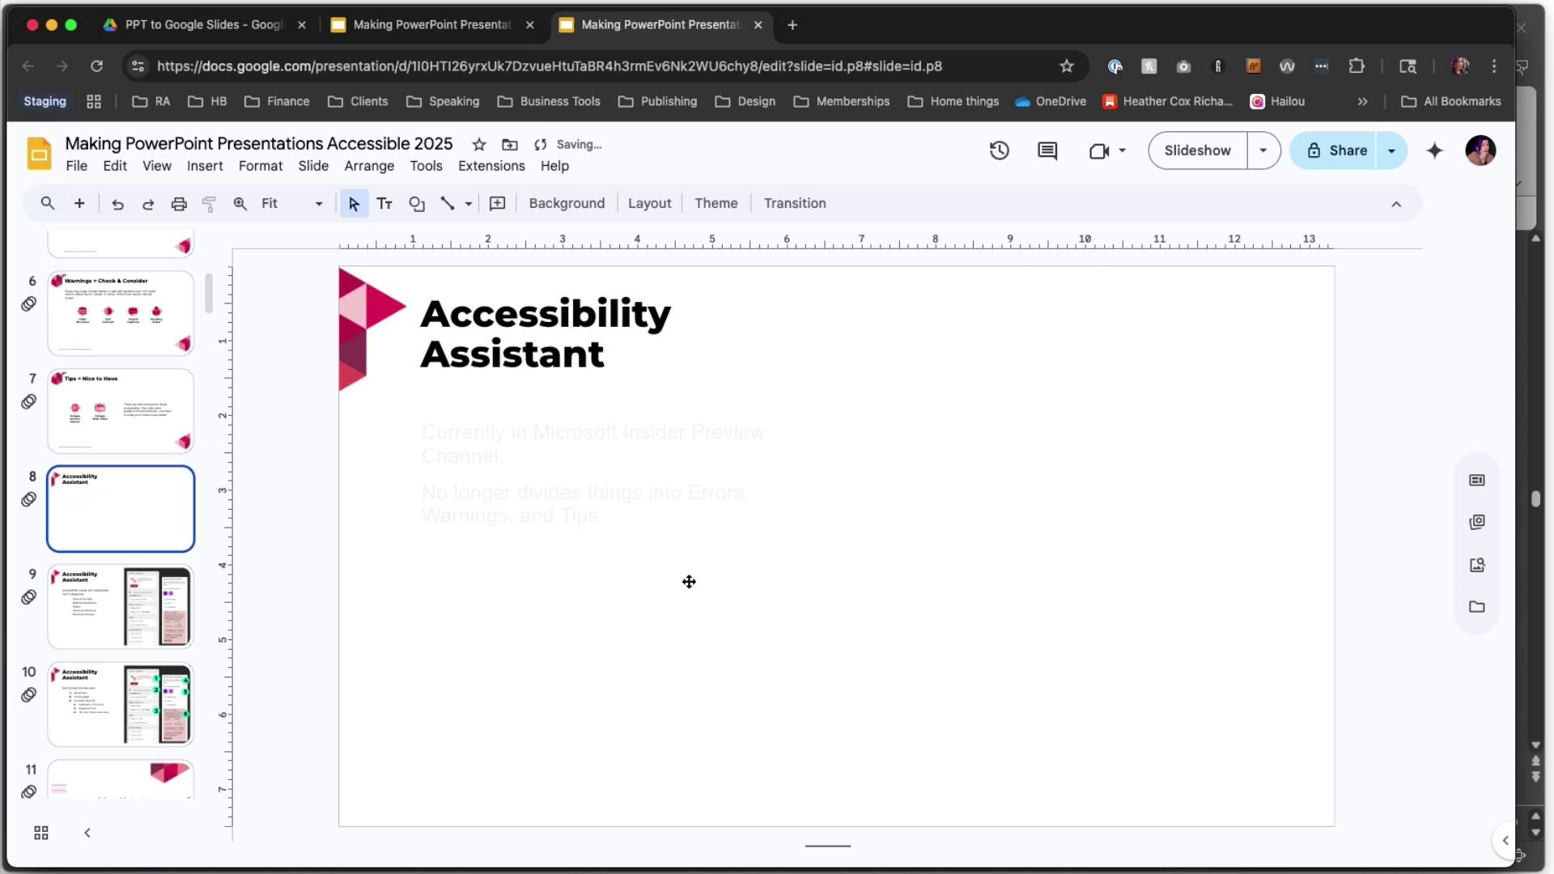
{"action": "key", "text": "super+z"}
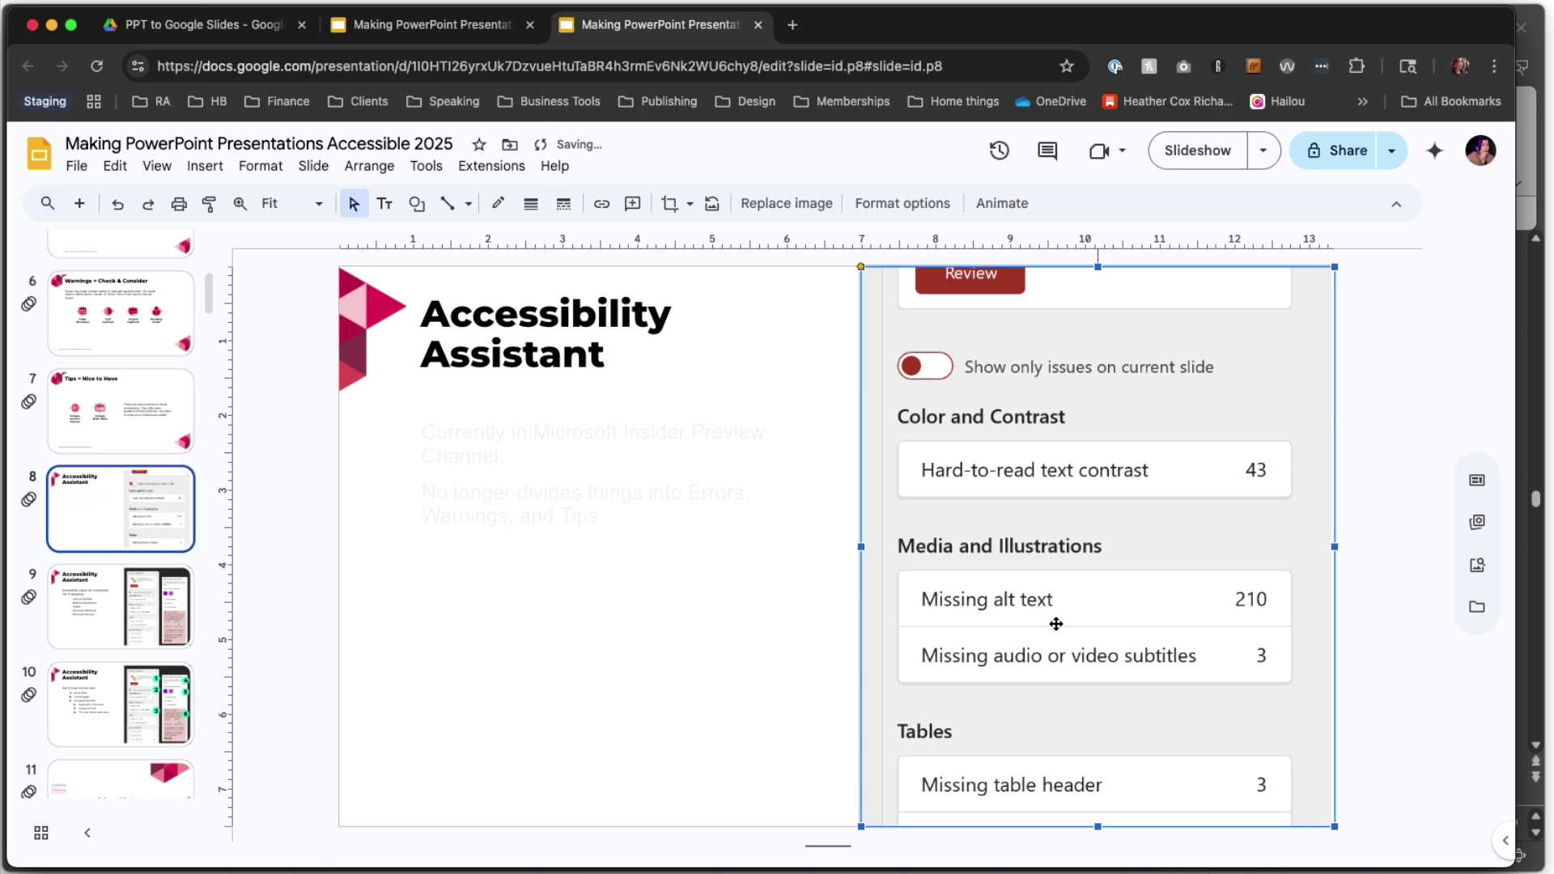
{"action": "key", "text": "super+x"}
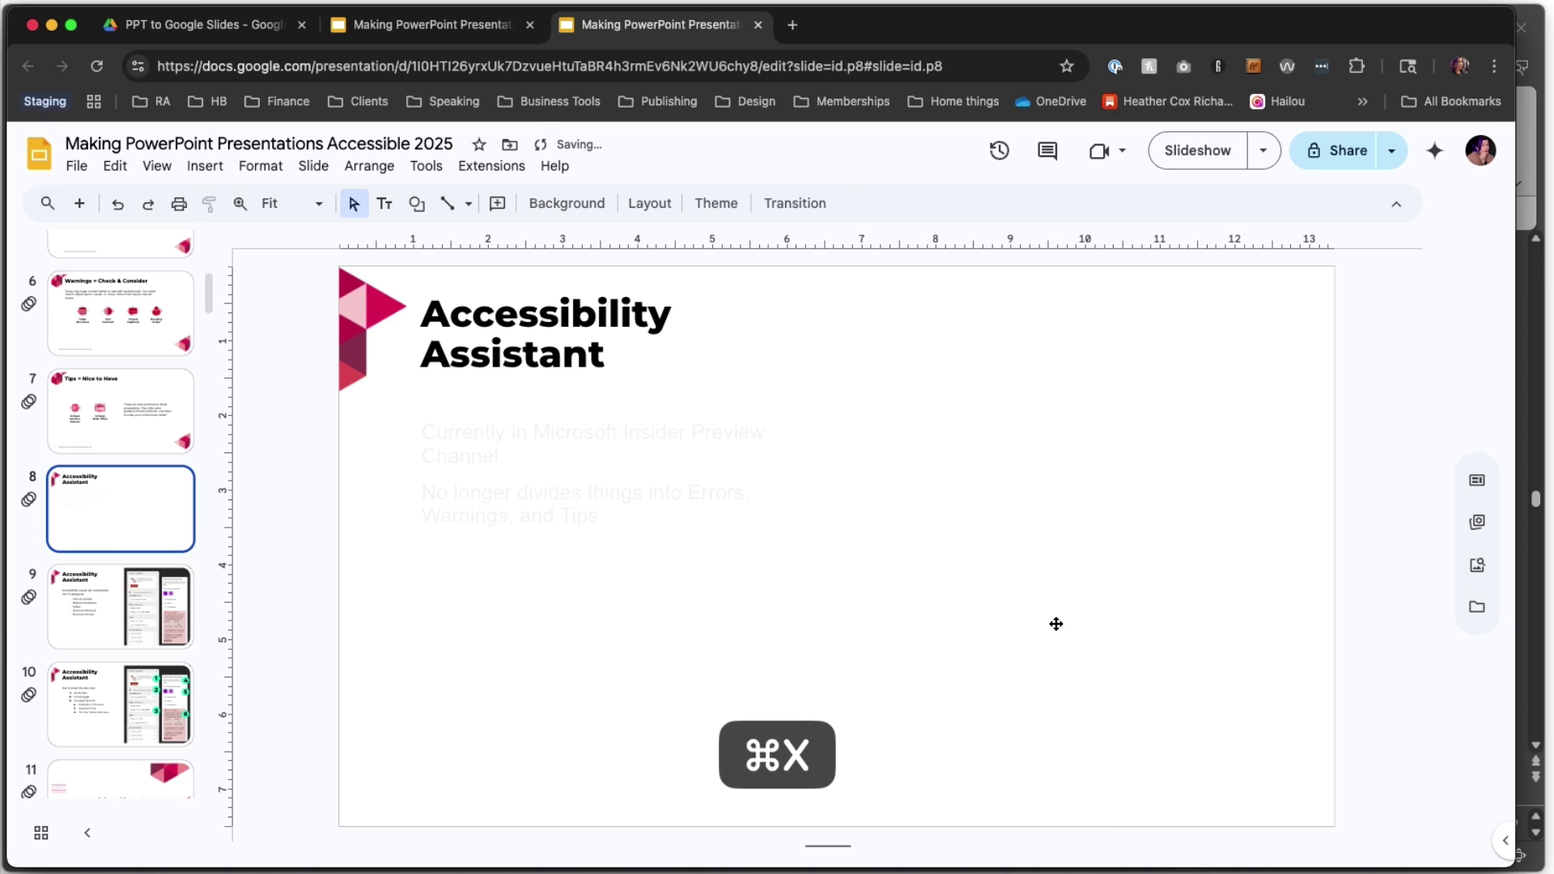
Step: Apply the Picture with Caption layout and paste the screenshot into its picture placeholder
{"action": "right_click", "coordinate": [113, 518]}
{"action": "mouse_move", "coordinate": [184, 595]}
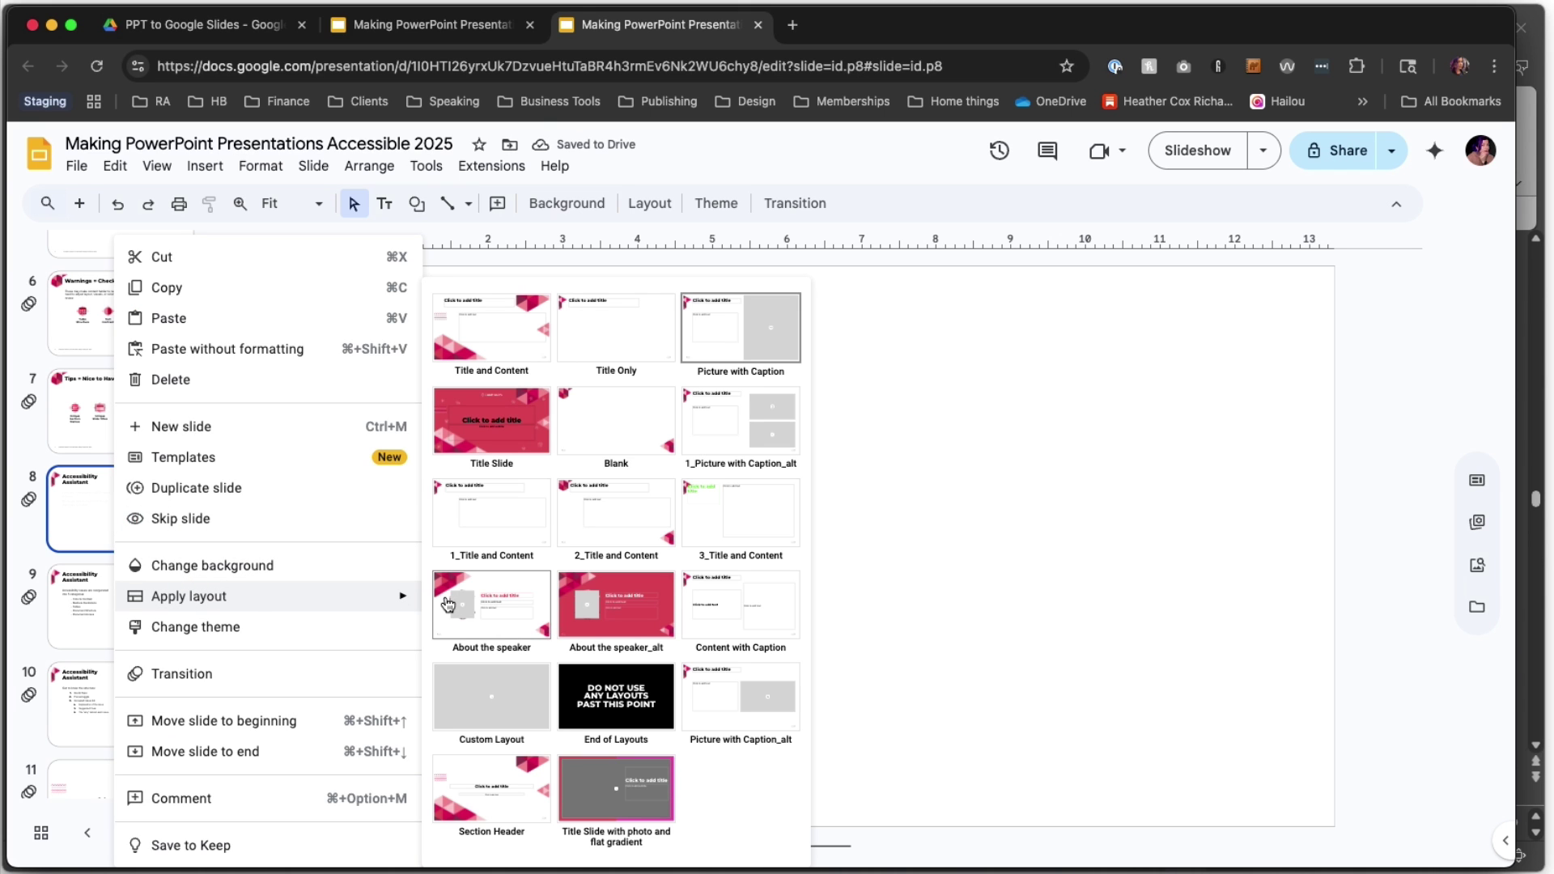
{"action": "left_click", "coordinate": [773, 340]}
{"action": "left_click", "coordinate": [1058, 524]}
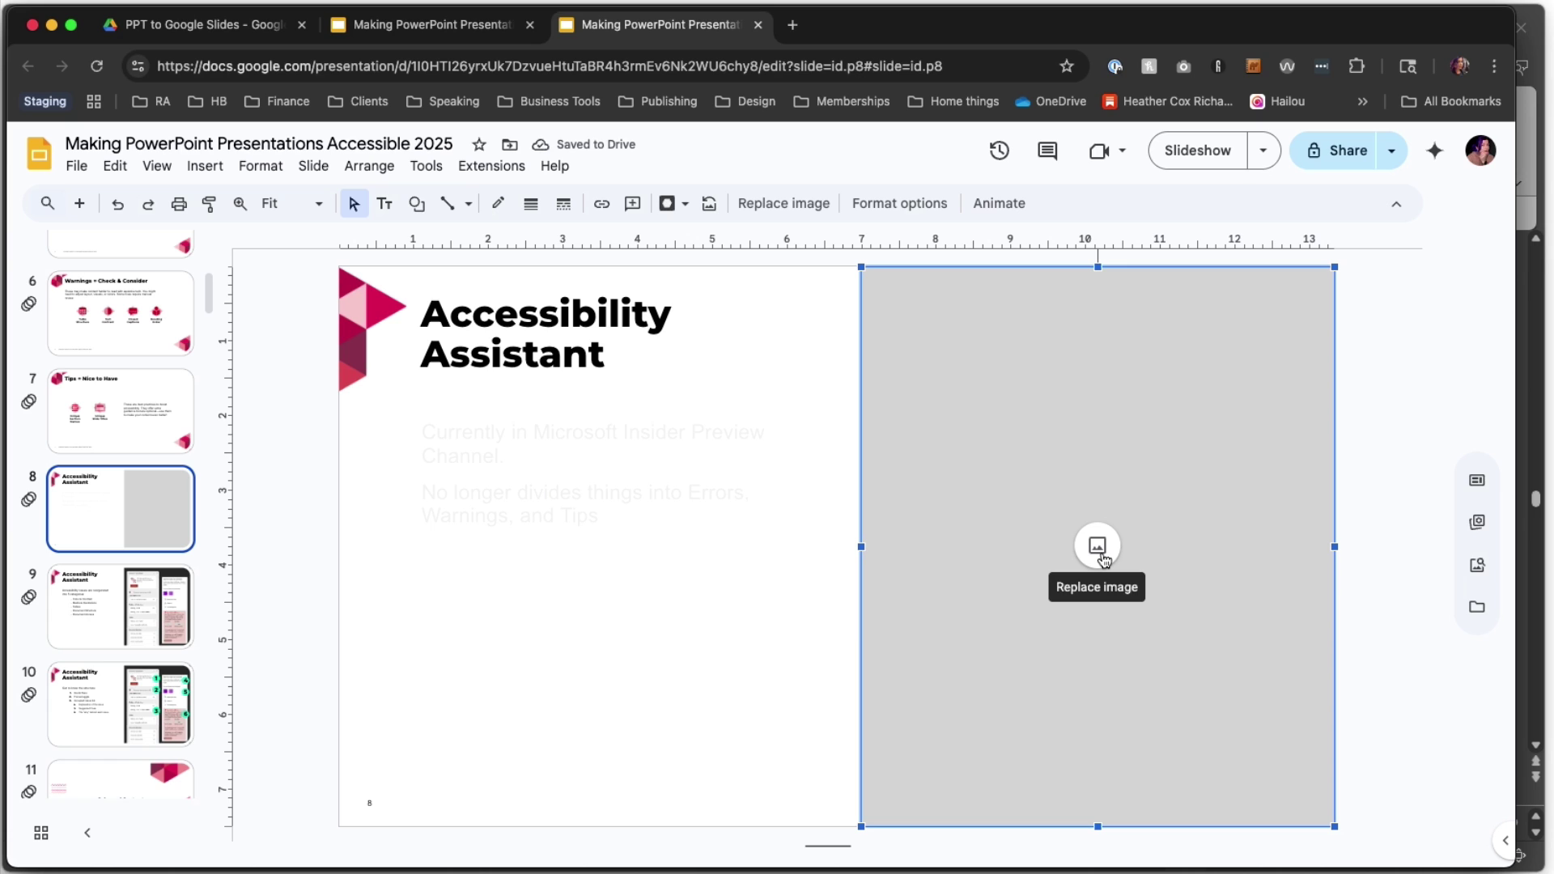
{"action": "key", "text": "super+v"}
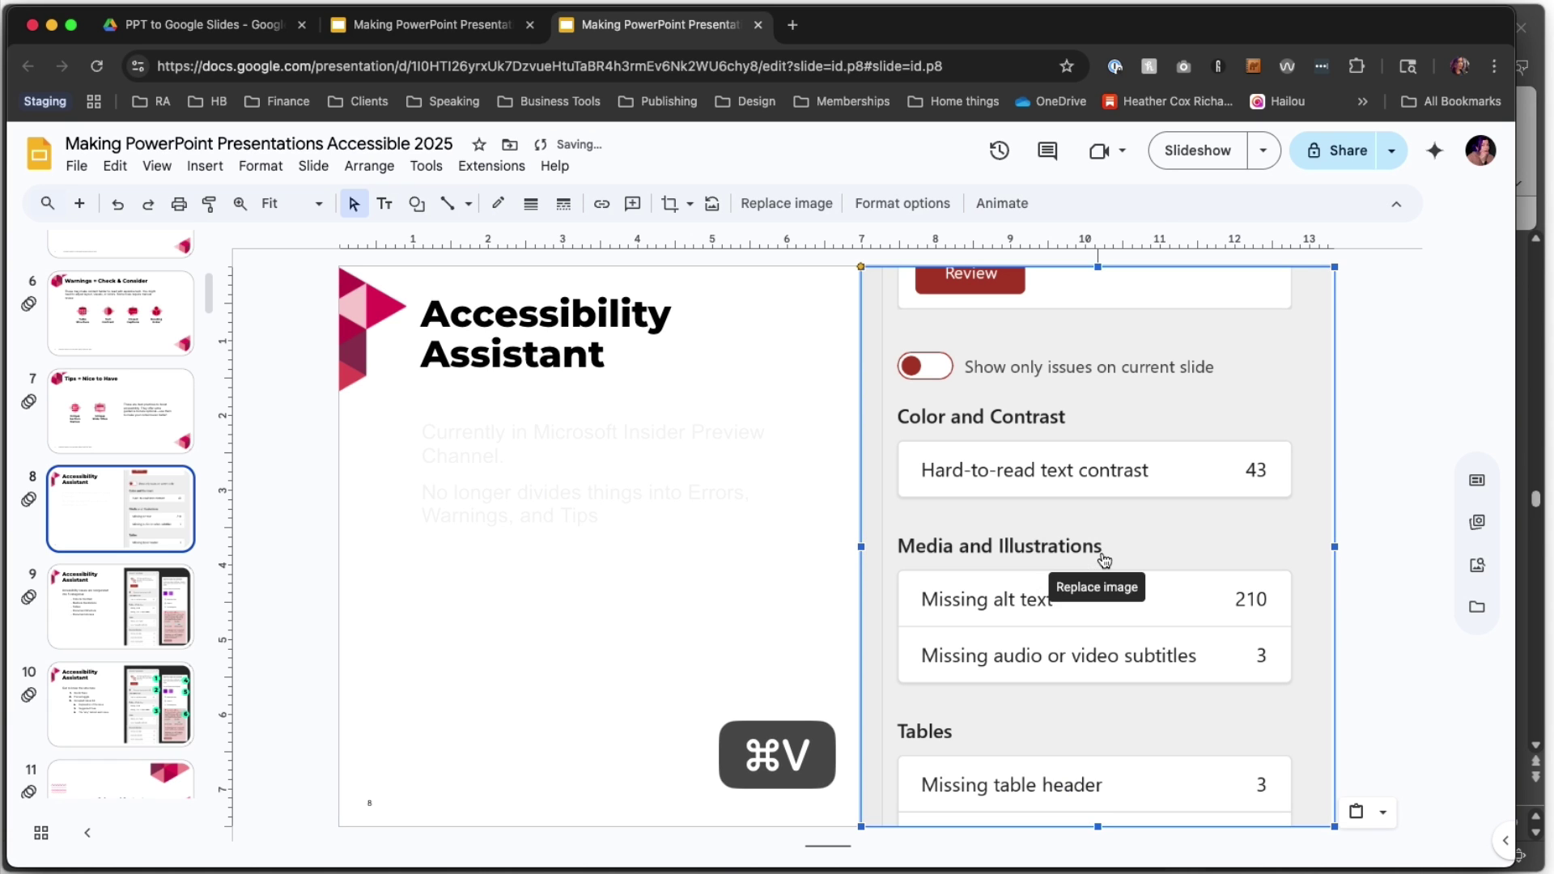
{"action": "left_click", "coordinate": [745, 648]}
Step: Go to slide 17, Challenges with Chart Elements, showing the two Tomatoes Sold charts
{"action": "left_click", "coordinate": [682, 719]}
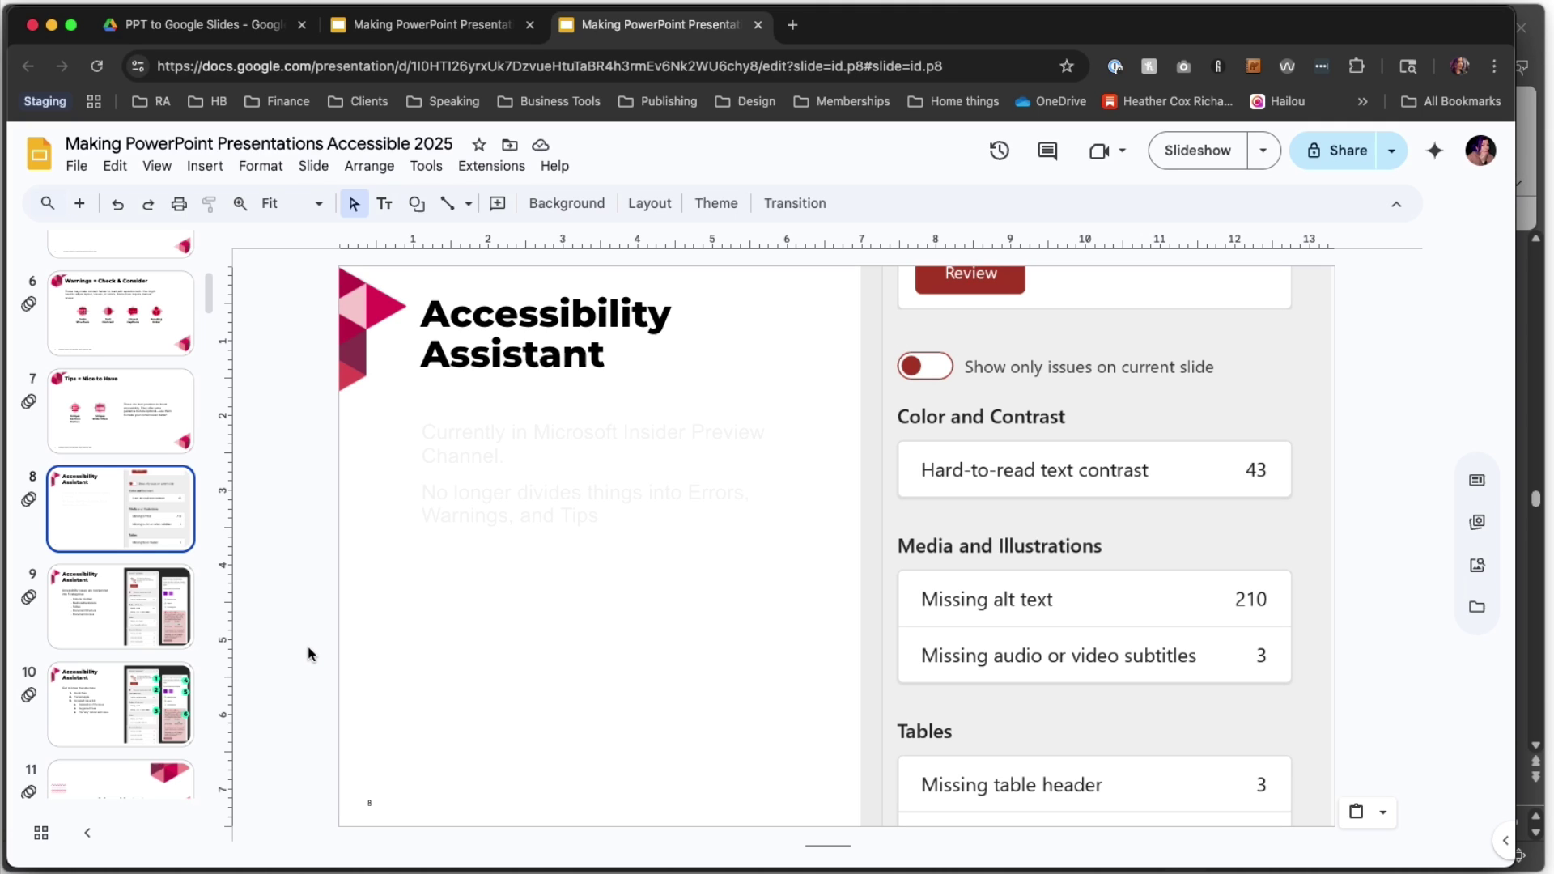
{"action": "scroll", "coordinate": [168, 583], "scroll_direction": "down", "scroll_amount": 6}
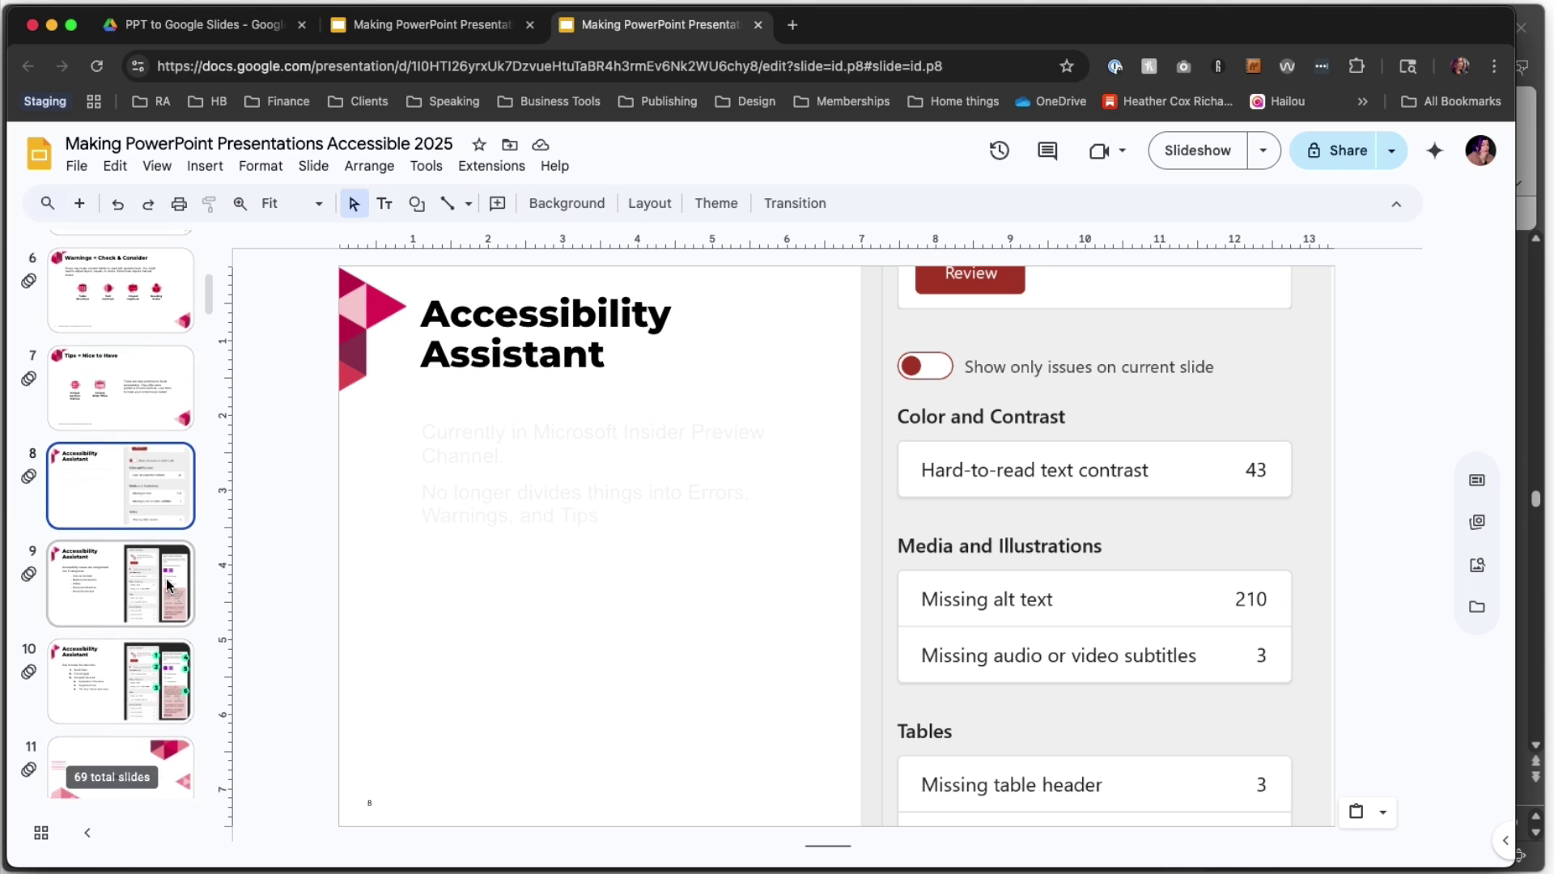
{"action": "scroll", "coordinate": [168, 583], "scroll_direction": "down", "scroll_amount": 7}
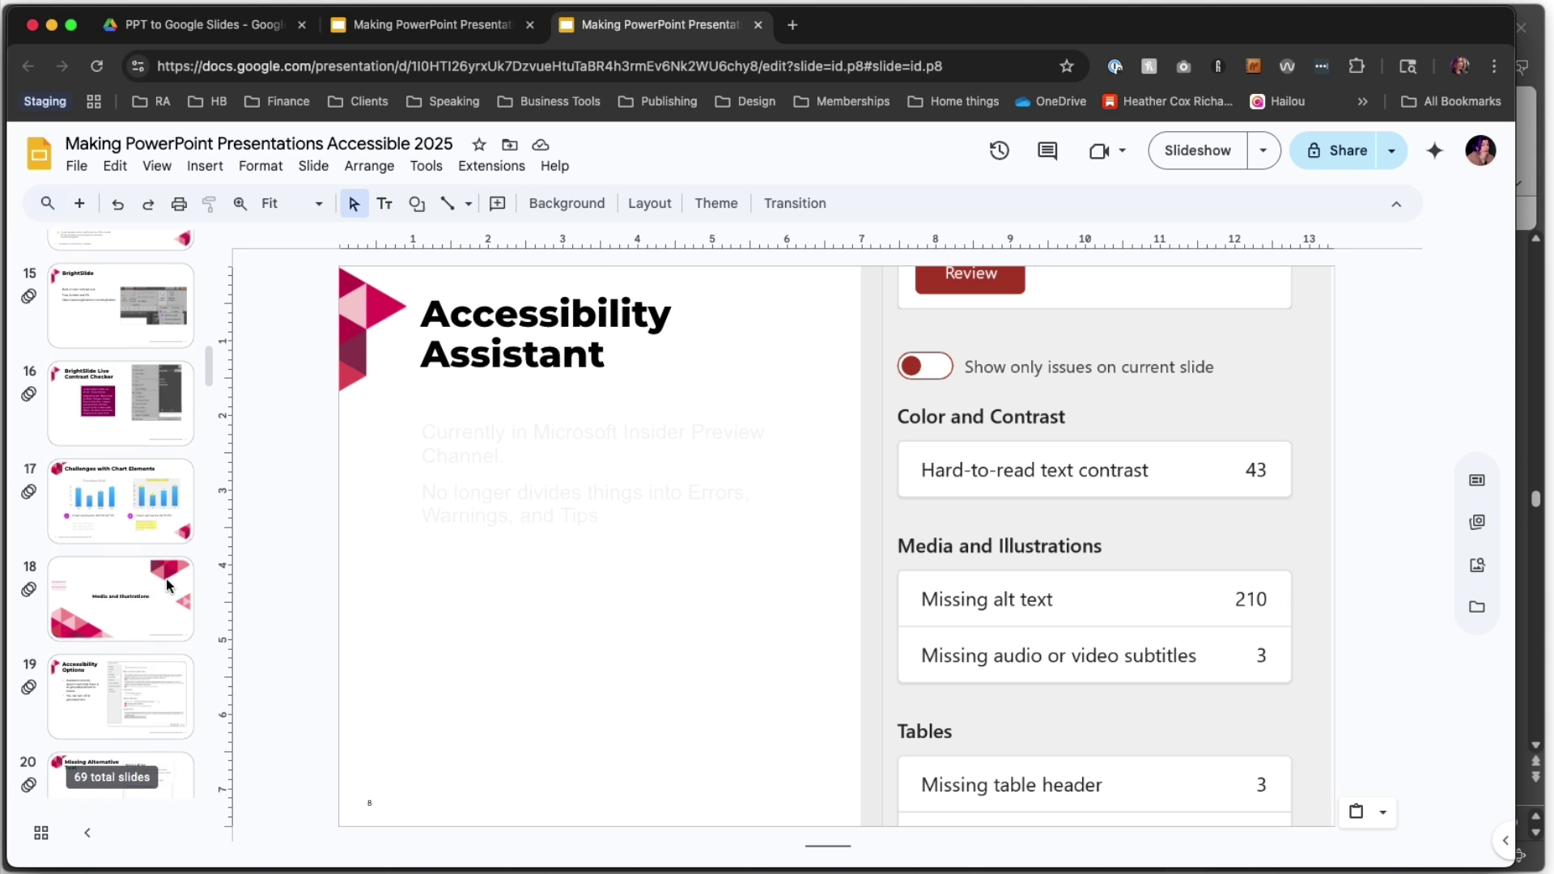
{"action": "left_click", "coordinate": [115, 513]}
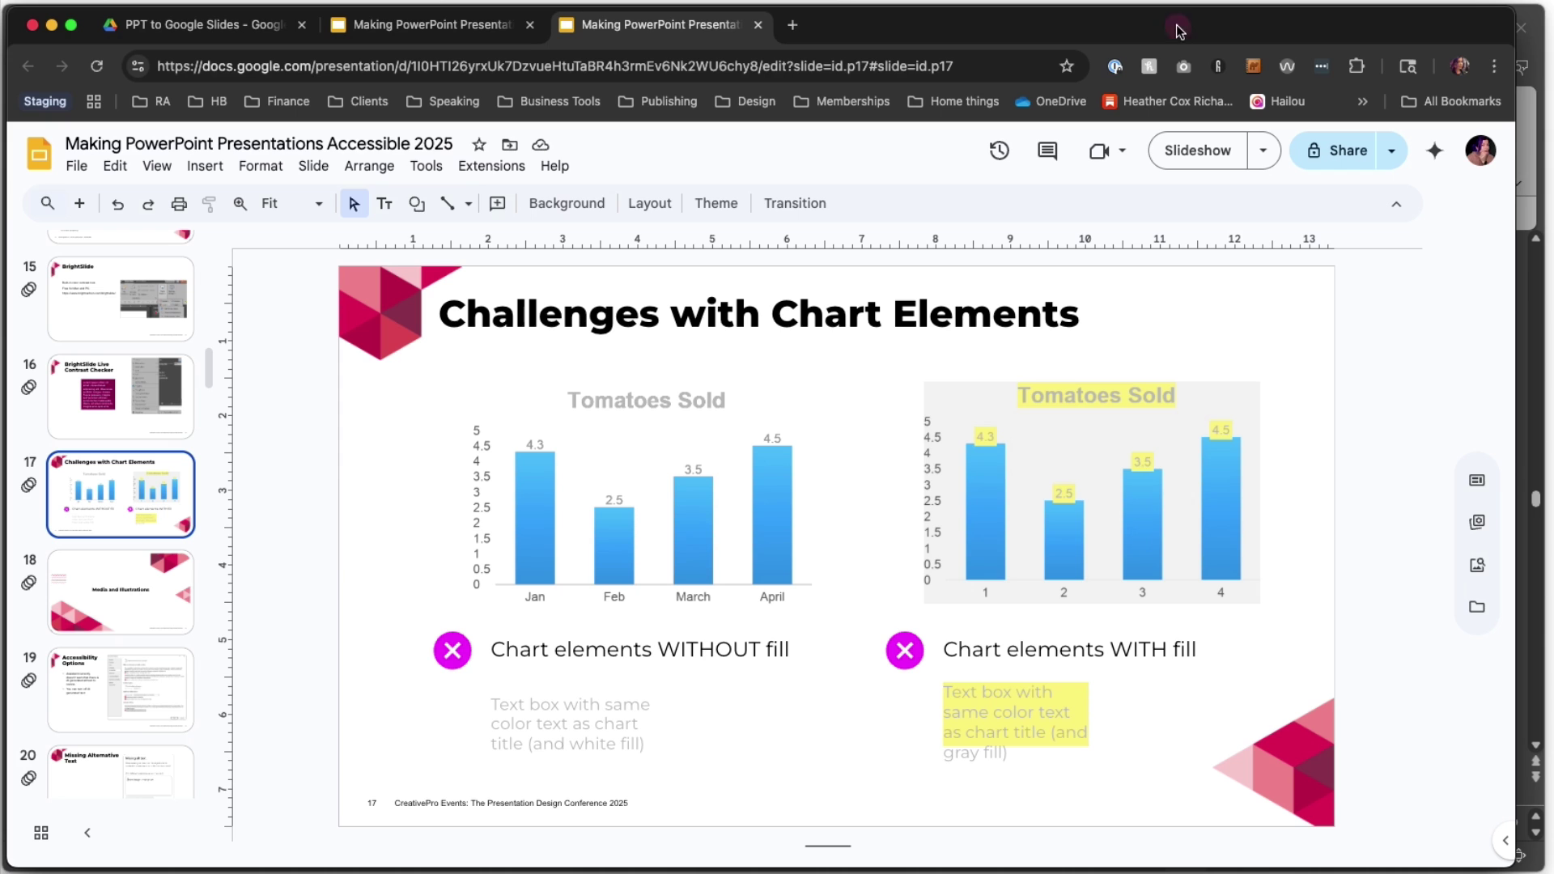
{"action": "left_click_drag", "start_coordinate": [1179, 27], "coordinate": [1196, 114]}
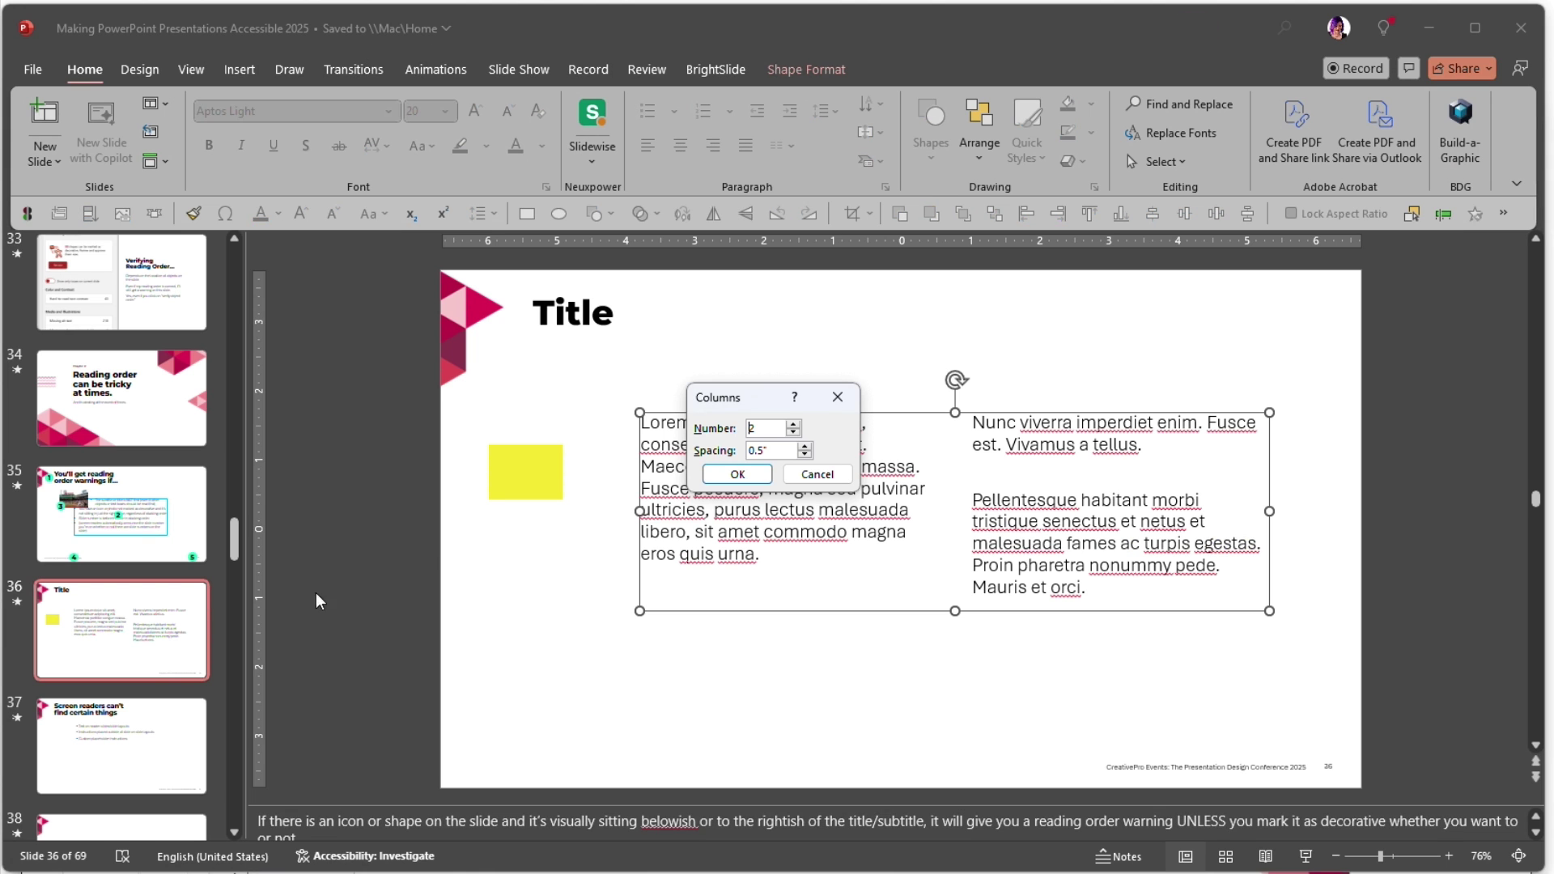
{"action": "scroll", "coordinate": [117, 621], "scroll_direction": "up", "scroll_amount": 5}
{"action": "scroll", "coordinate": [118, 621], "scroll_direction": "up", "scroll_amount": 5}
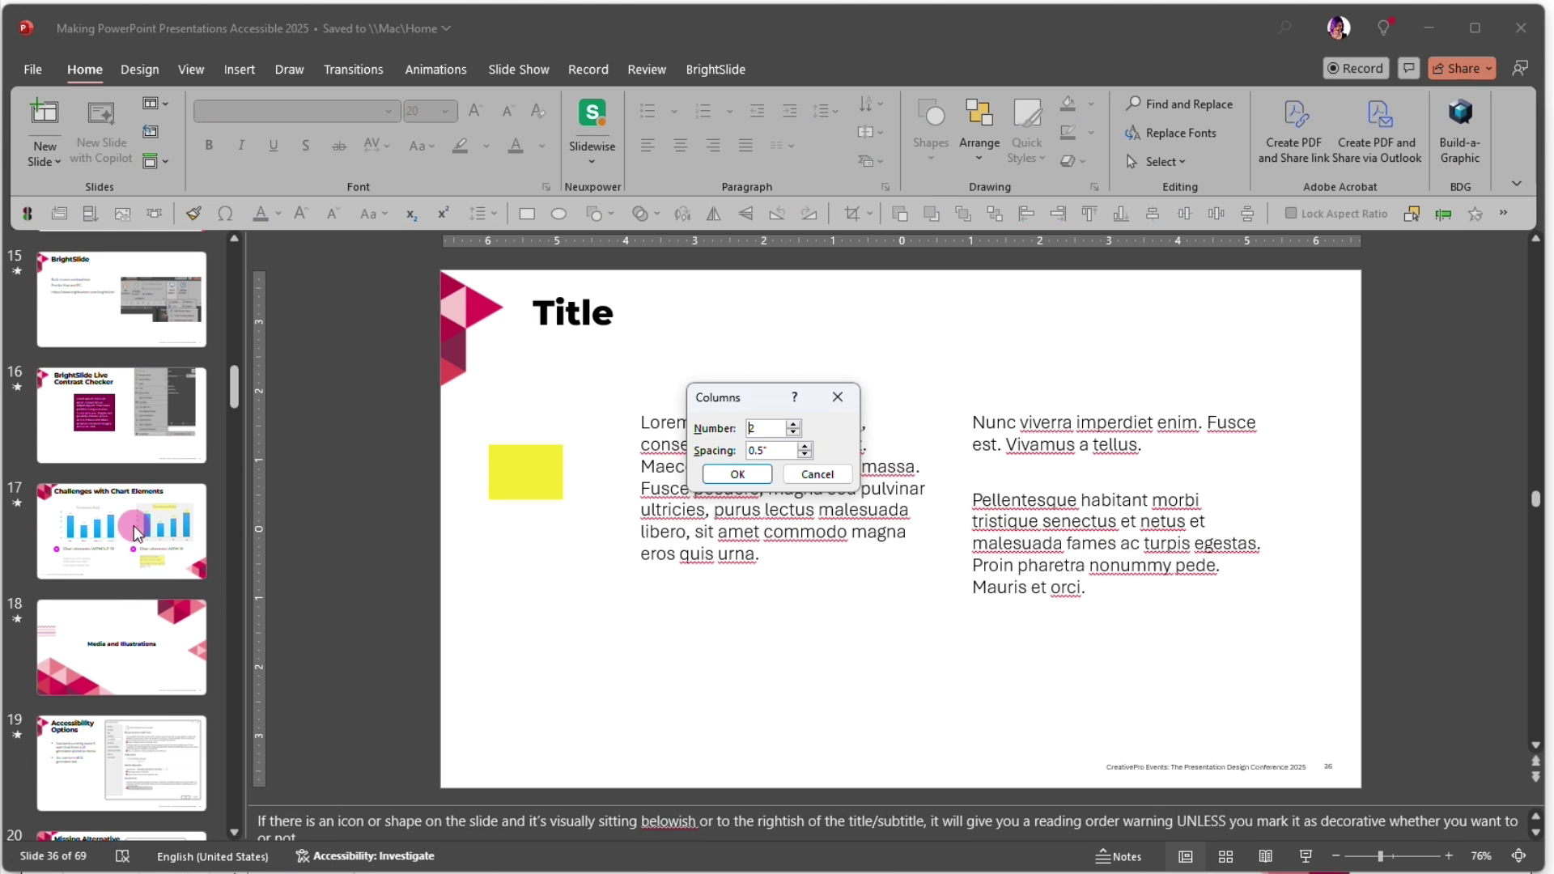
{"action": "left_click", "coordinate": [803, 474]}
{"action": "left_click", "coordinate": [129, 518]}
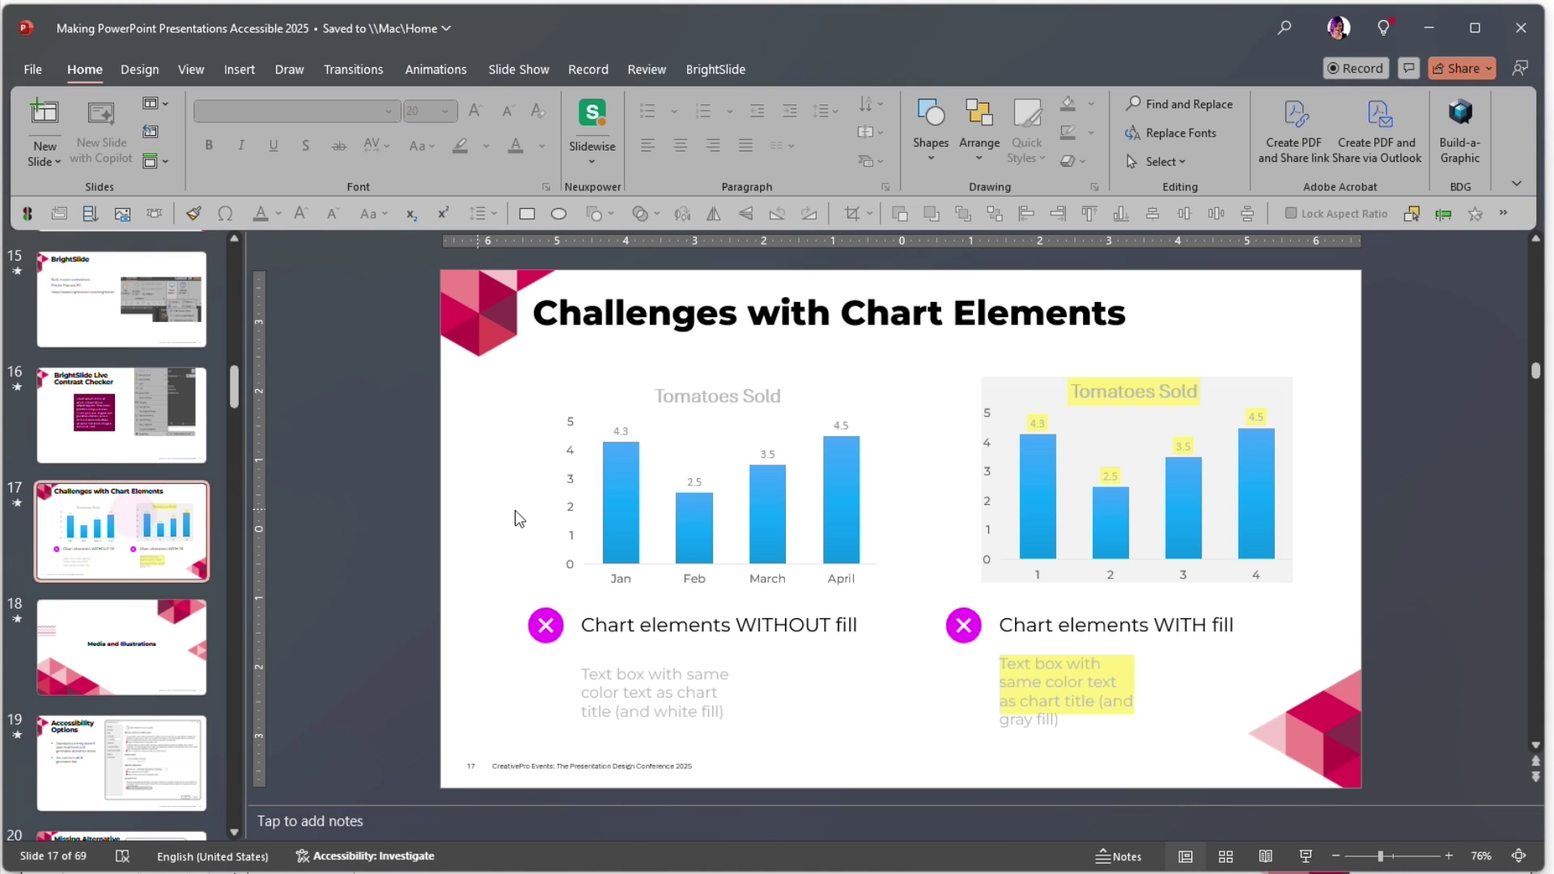
{"action": "left_click", "coordinate": [724, 440]}
{"action": "left_click", "coordinate": [768, 478]}
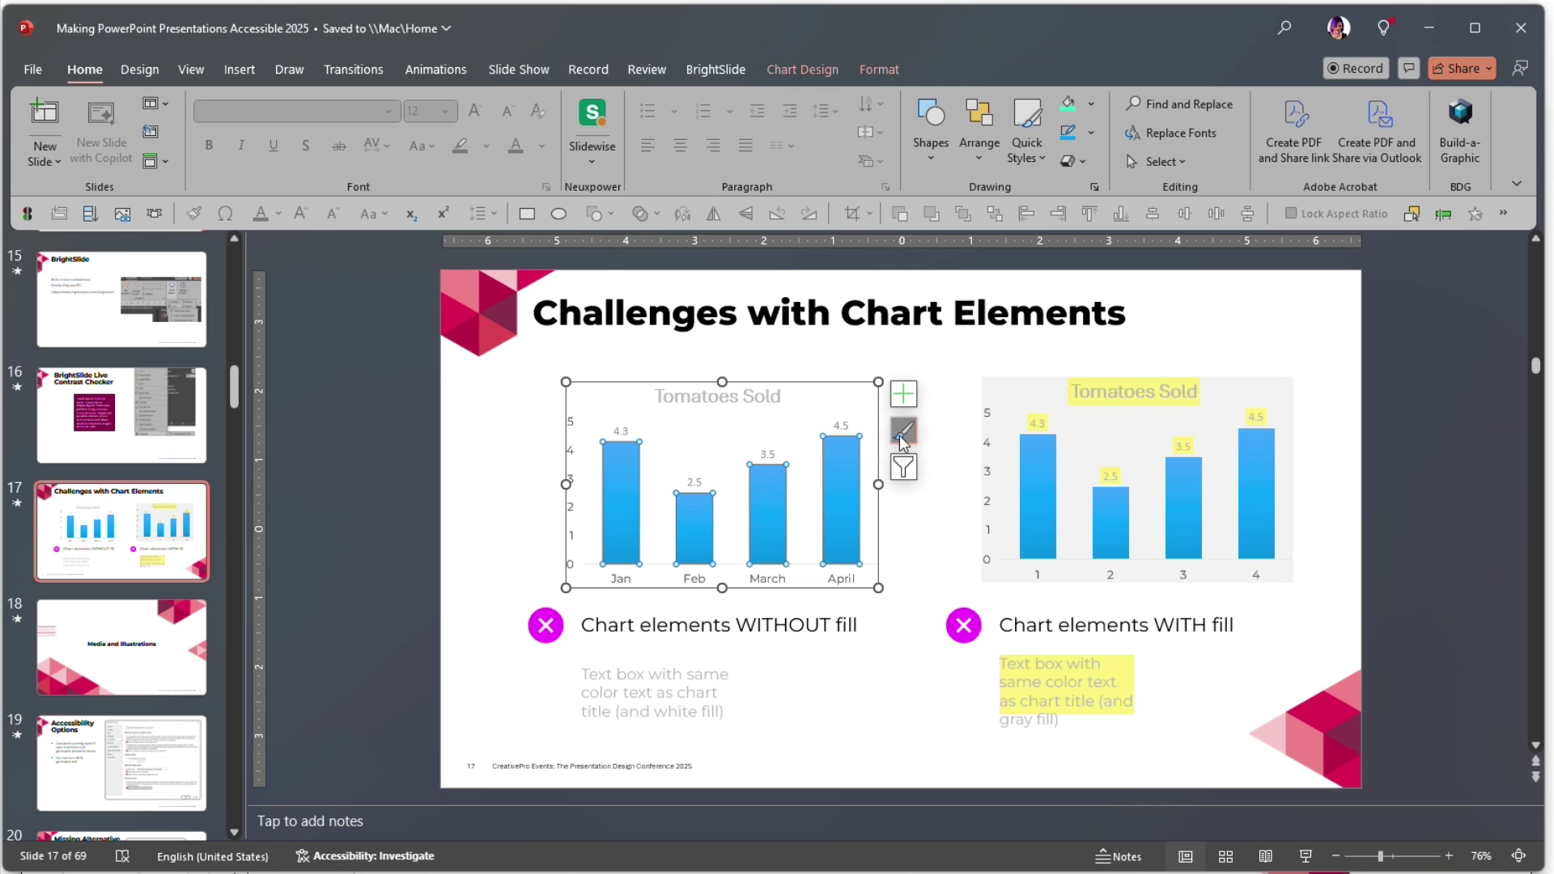
{"action": "right_click", "coordinate": [837, 498]}
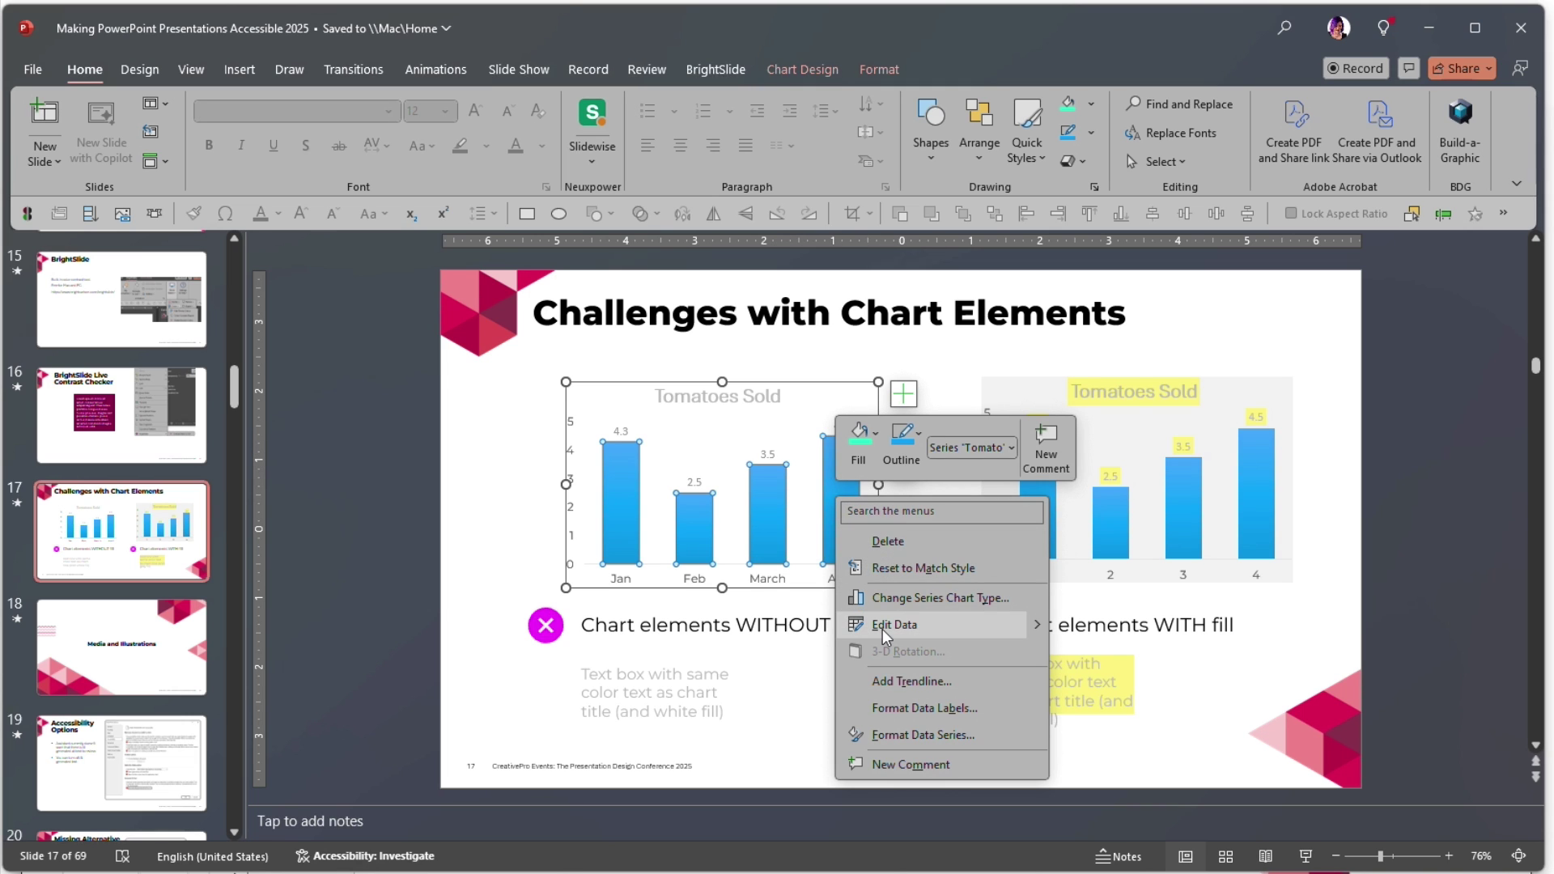
{"action": "mouse_move", "coordinate": [1041, 631]}
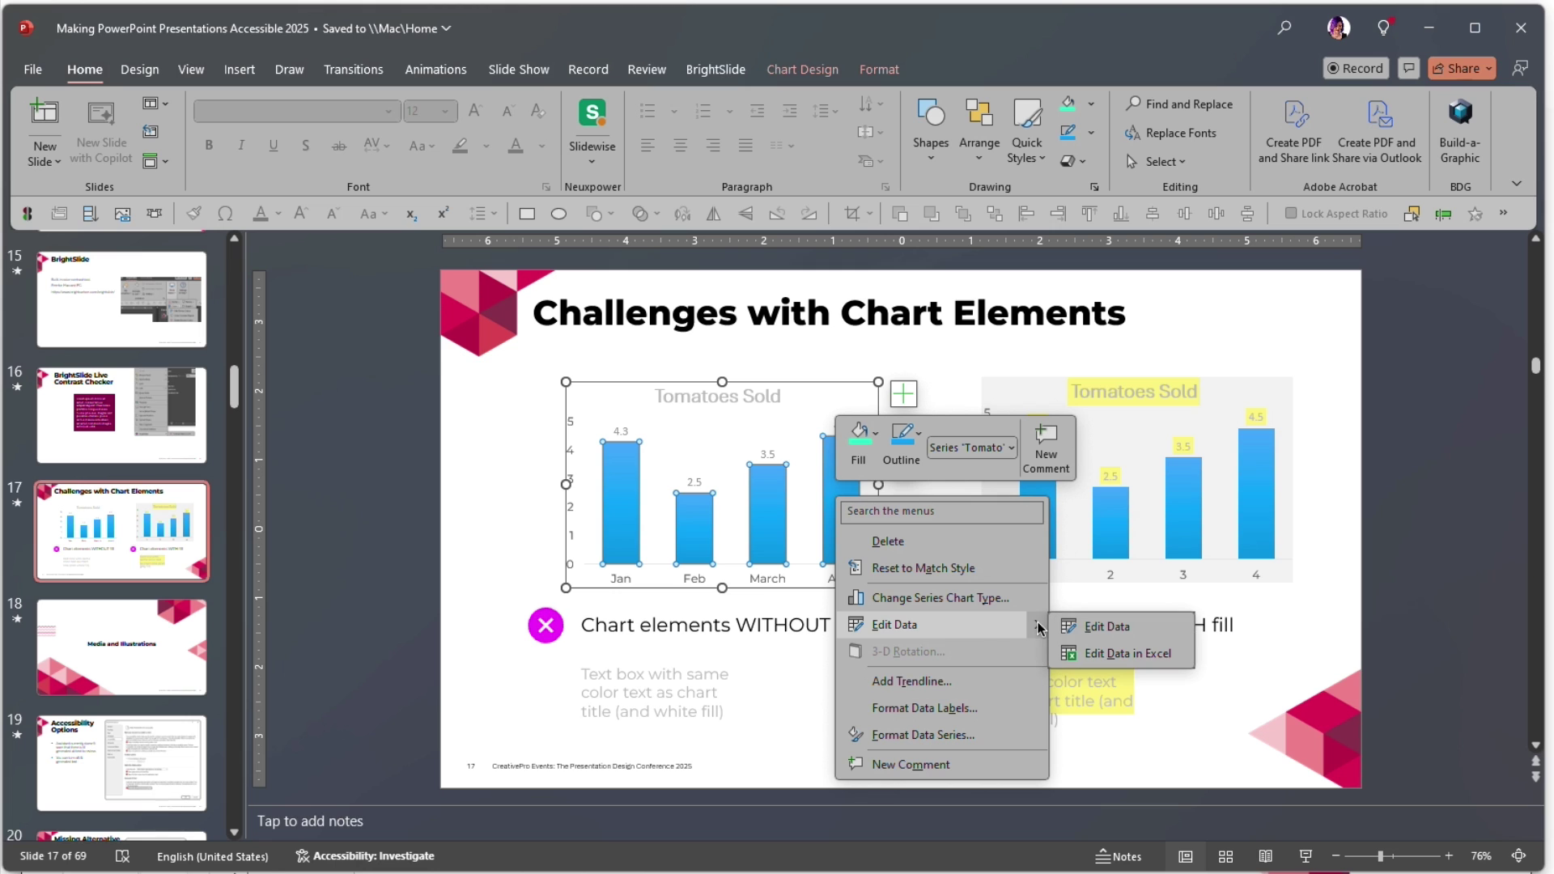
{"action": "left_click", "coordinate": [1089, 627]}
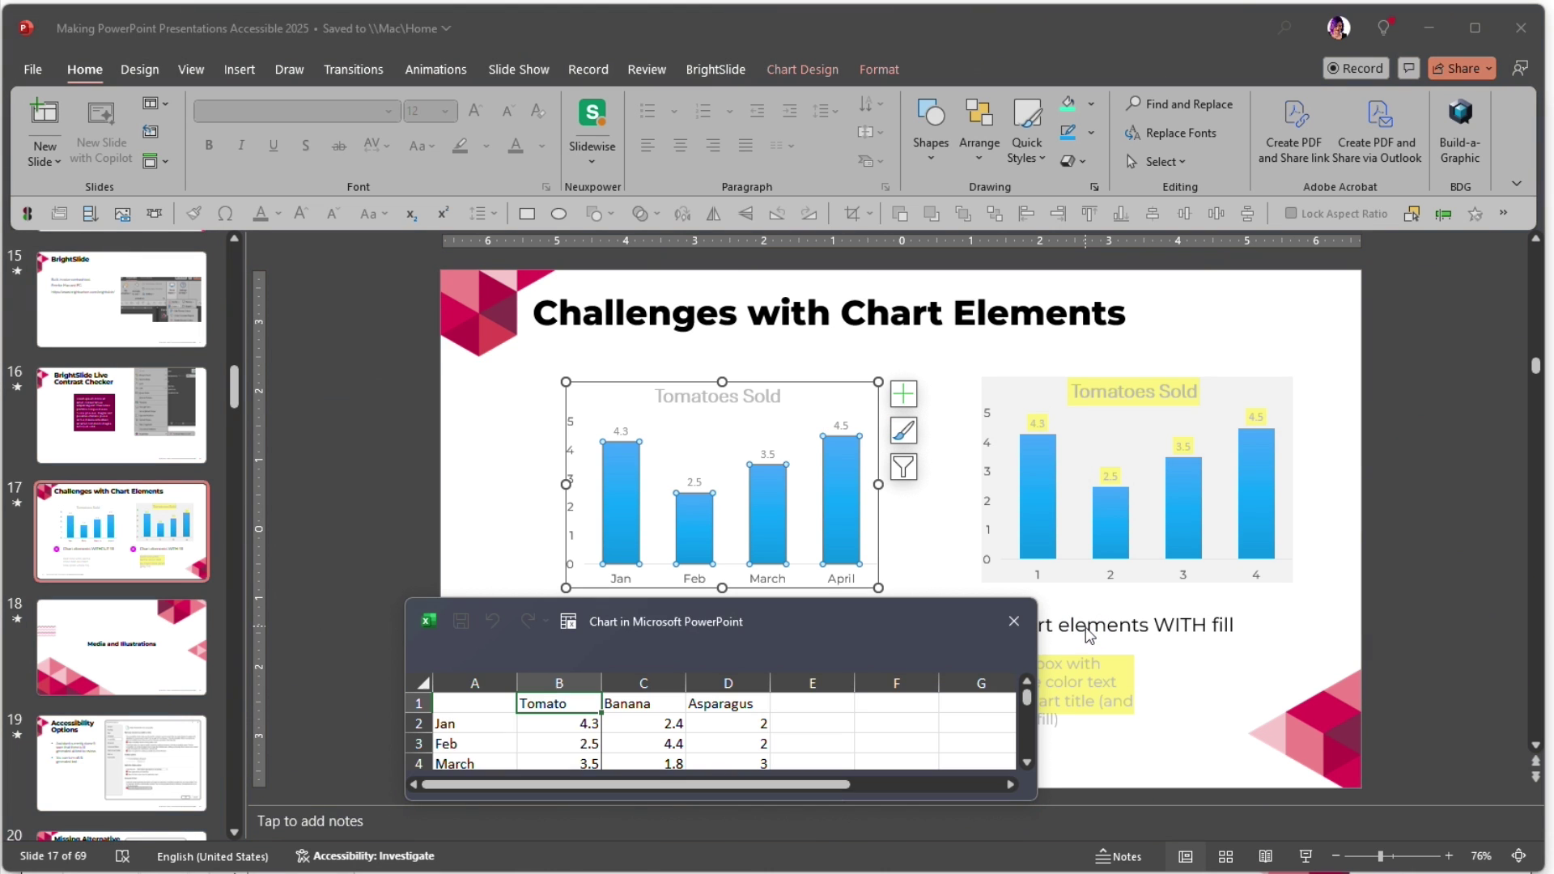
{"action": "left_click_drag", "start_coordinate": [947, 600], "coordinate": [947, 443]}
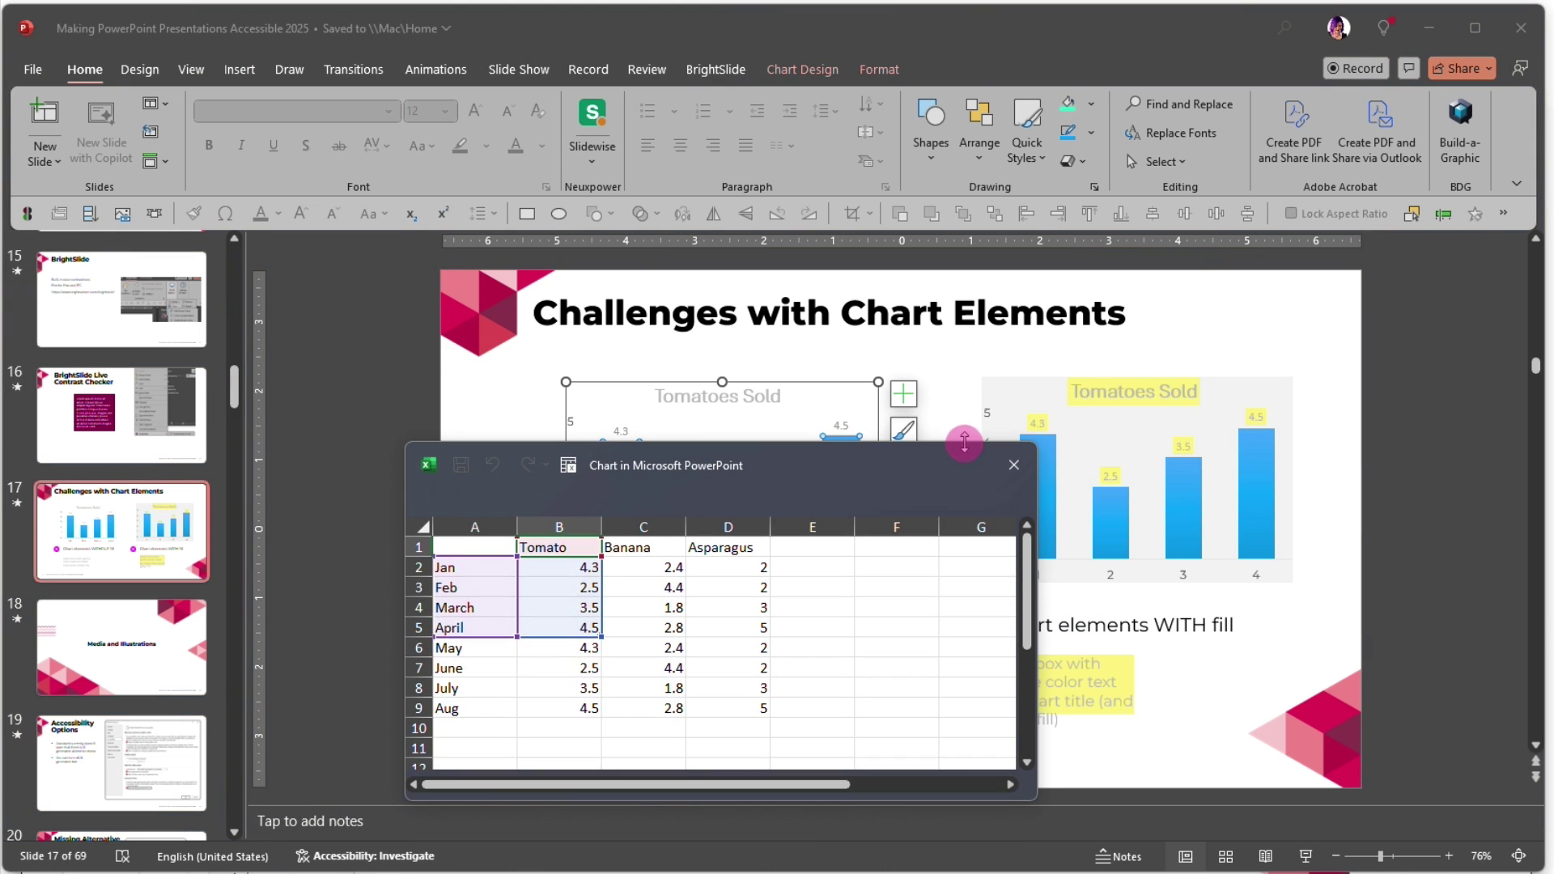
{"action": "left_click", "coordinate": [1014, 467]}
{"action": "key", "text": "super+Tab"}
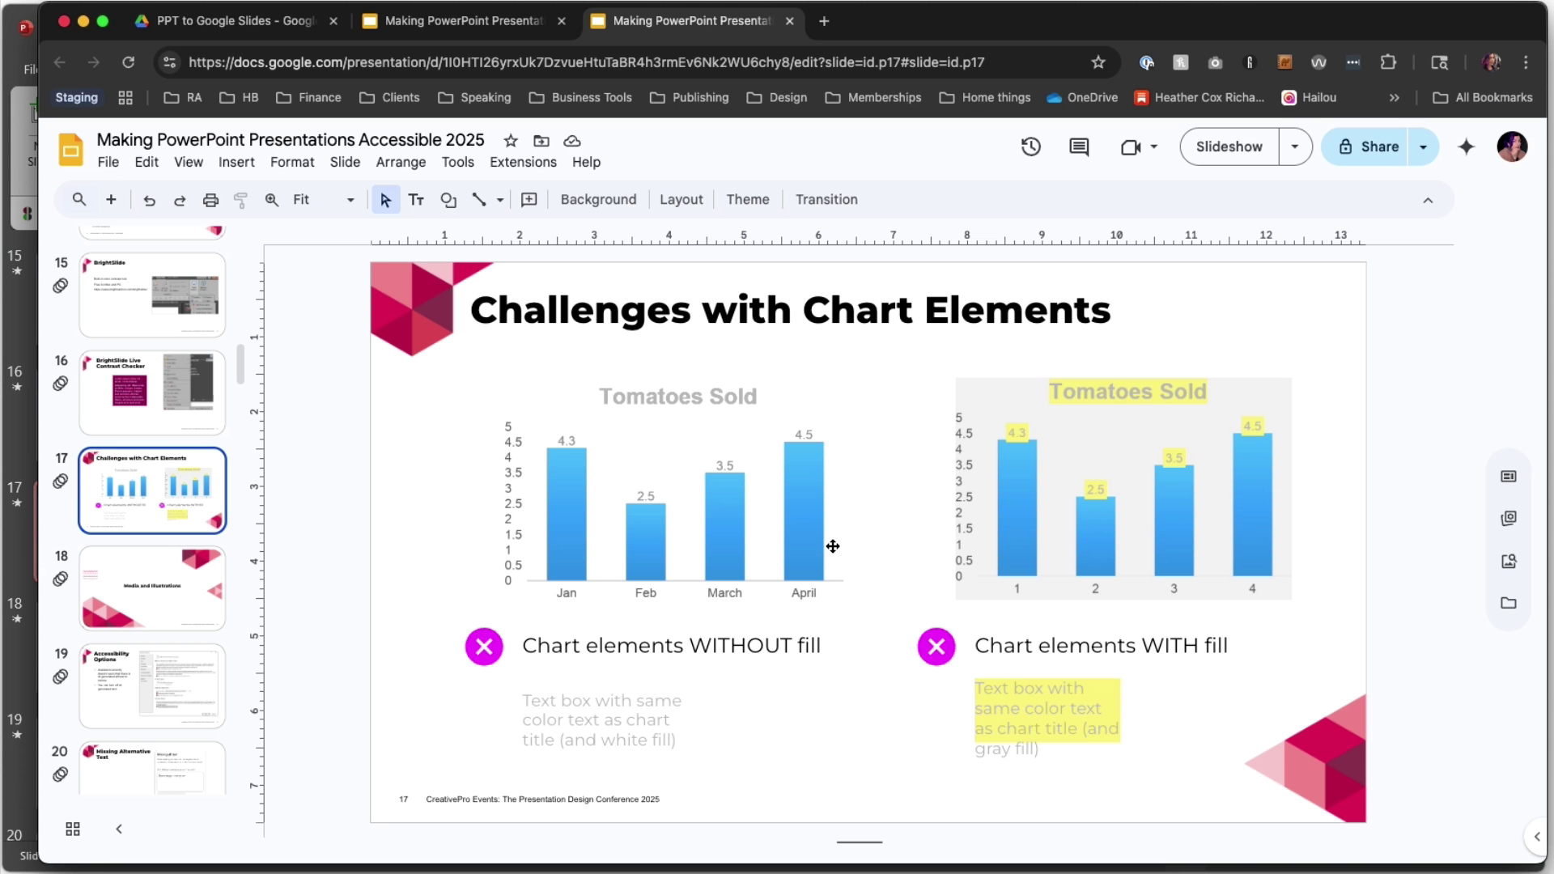
Step: Inspect the image options of the left Tomatoes Sold chart
{"action": "left_click", "coordinate": [770, 537]}
{"action": "right_click", "coordinate": [765, 528]}
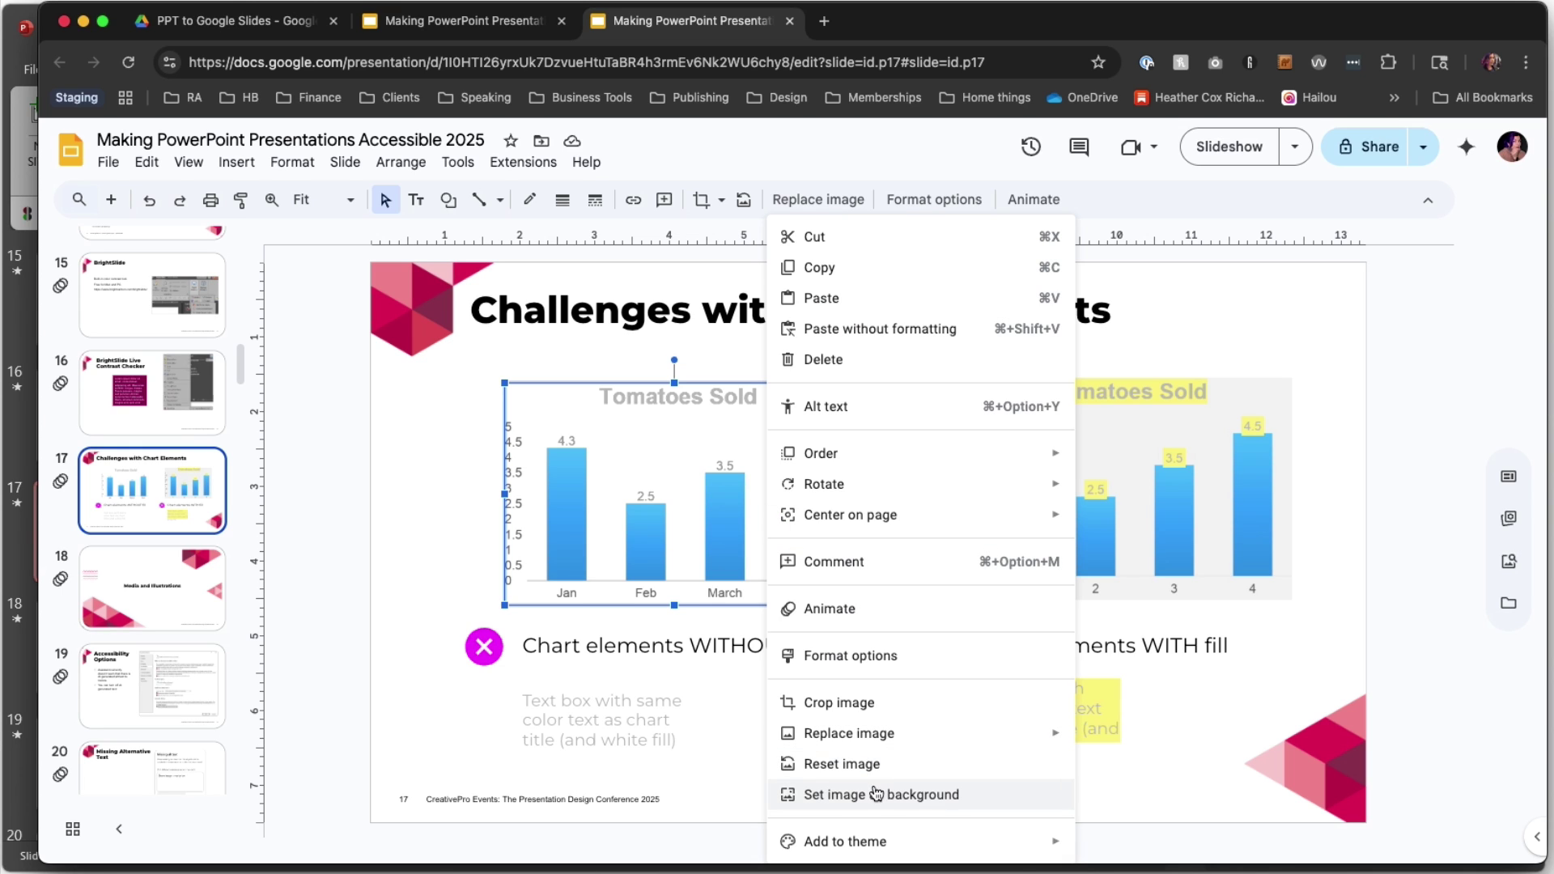
{"action": "left_click", "coordinate": [429, 537]}
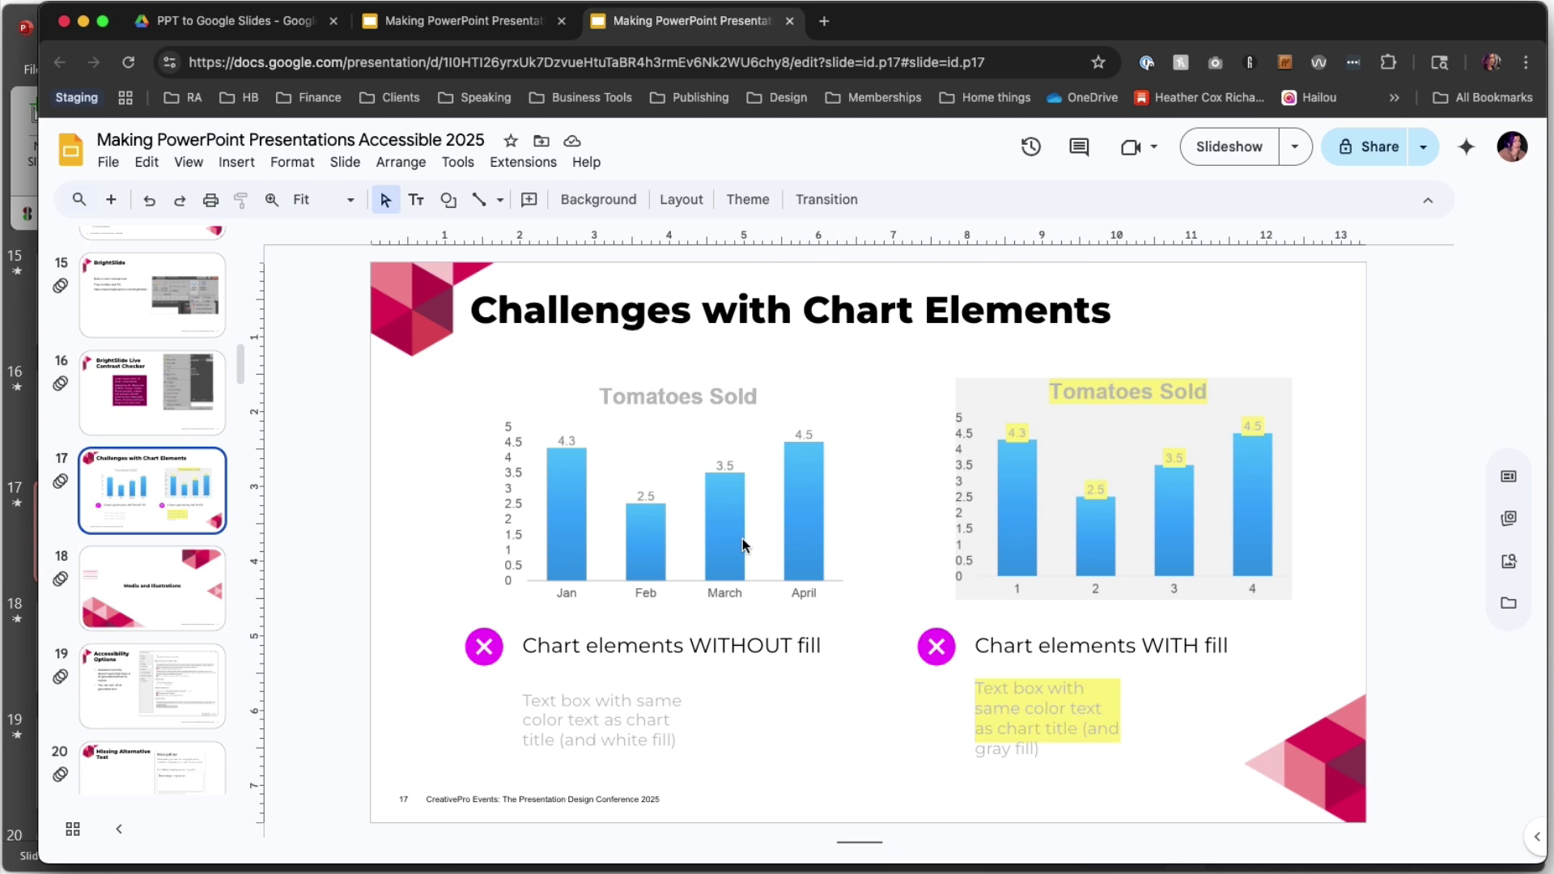
Step: Drag the with-fill Tomatoes Sold chart right so it overhangs the slide's edge
{"action": "left_click", "coordinate": [1155, 530]}
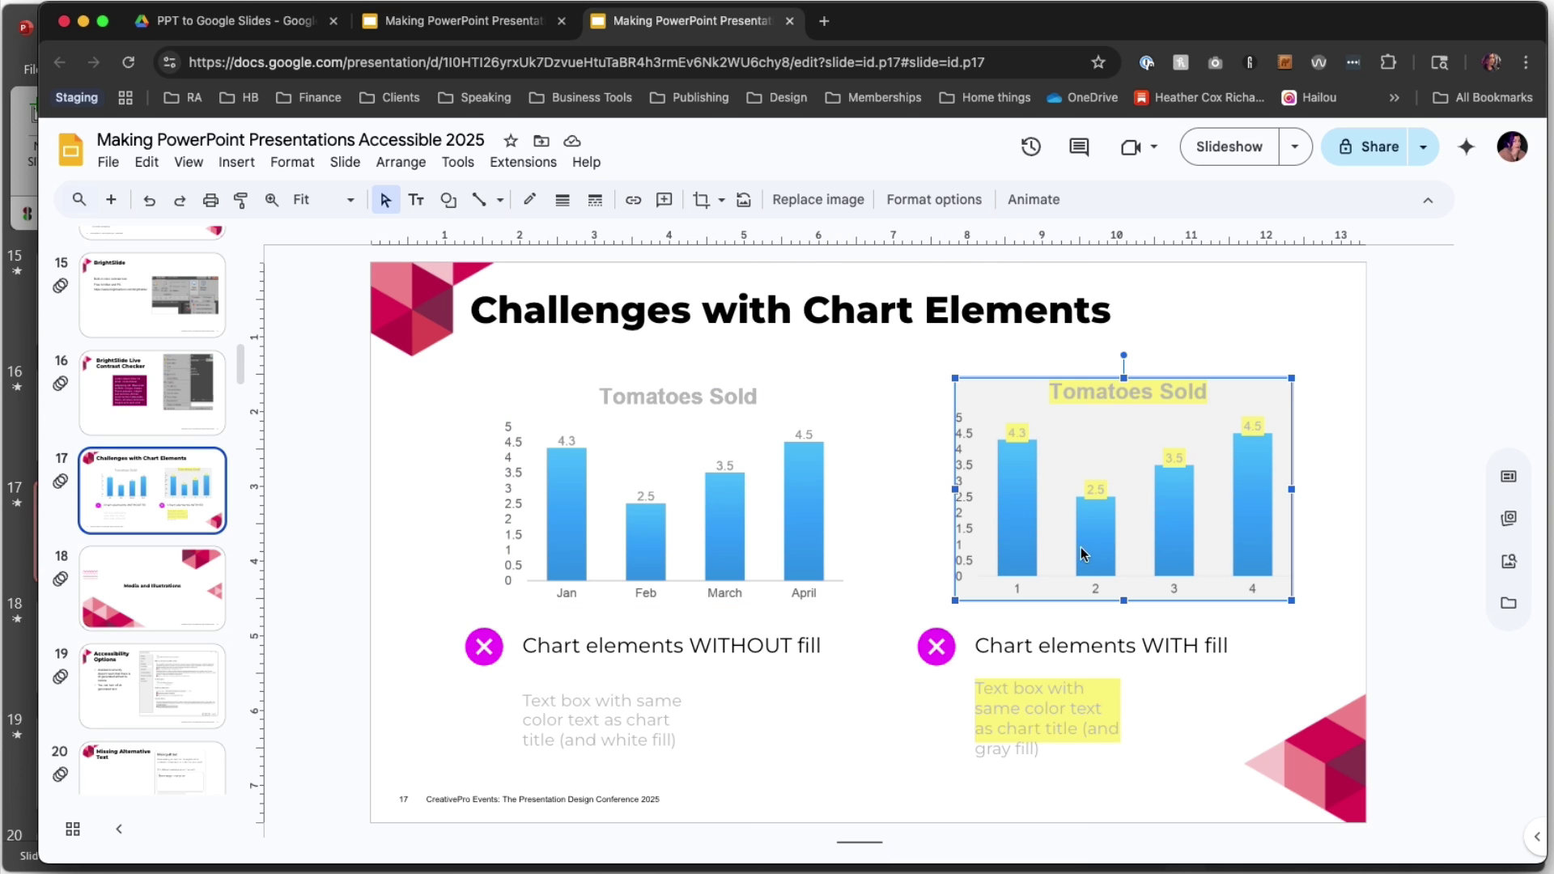
{"action": "left_click", "coordinate": [922, 575]}
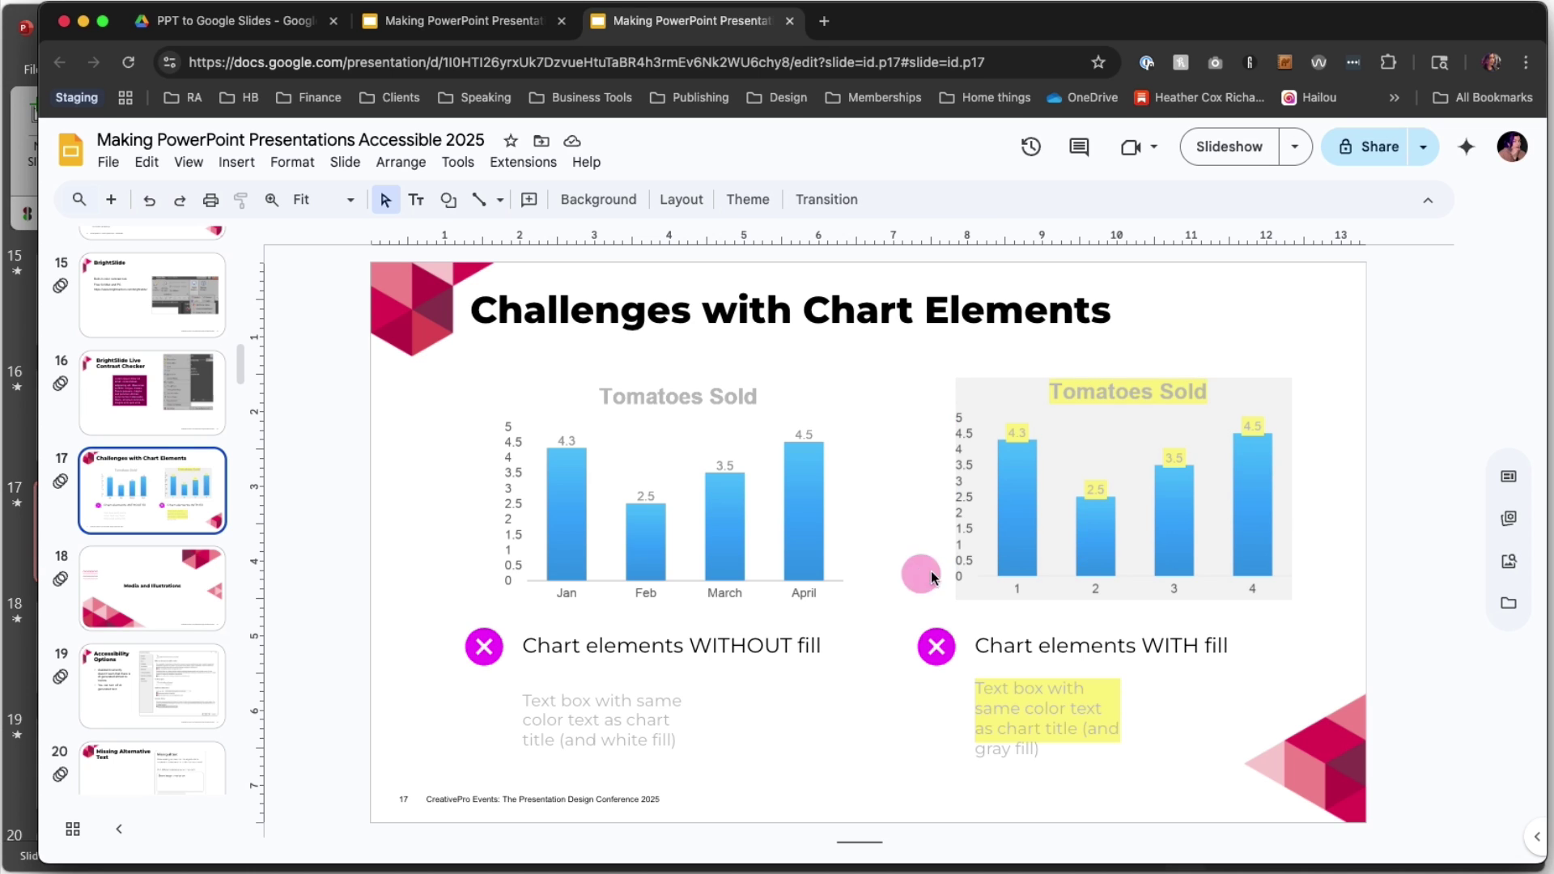
{"action": "left_click", "coordinate": [1093, 548]}
{"action": "left_click", "coordinate": [1058, 569]}
{"action": "left_click_drag", "start_coordinate": [1057, 569], "coordinate": [1263, 570]}
{"action": "left_click", "coordinate": [965, 515]}
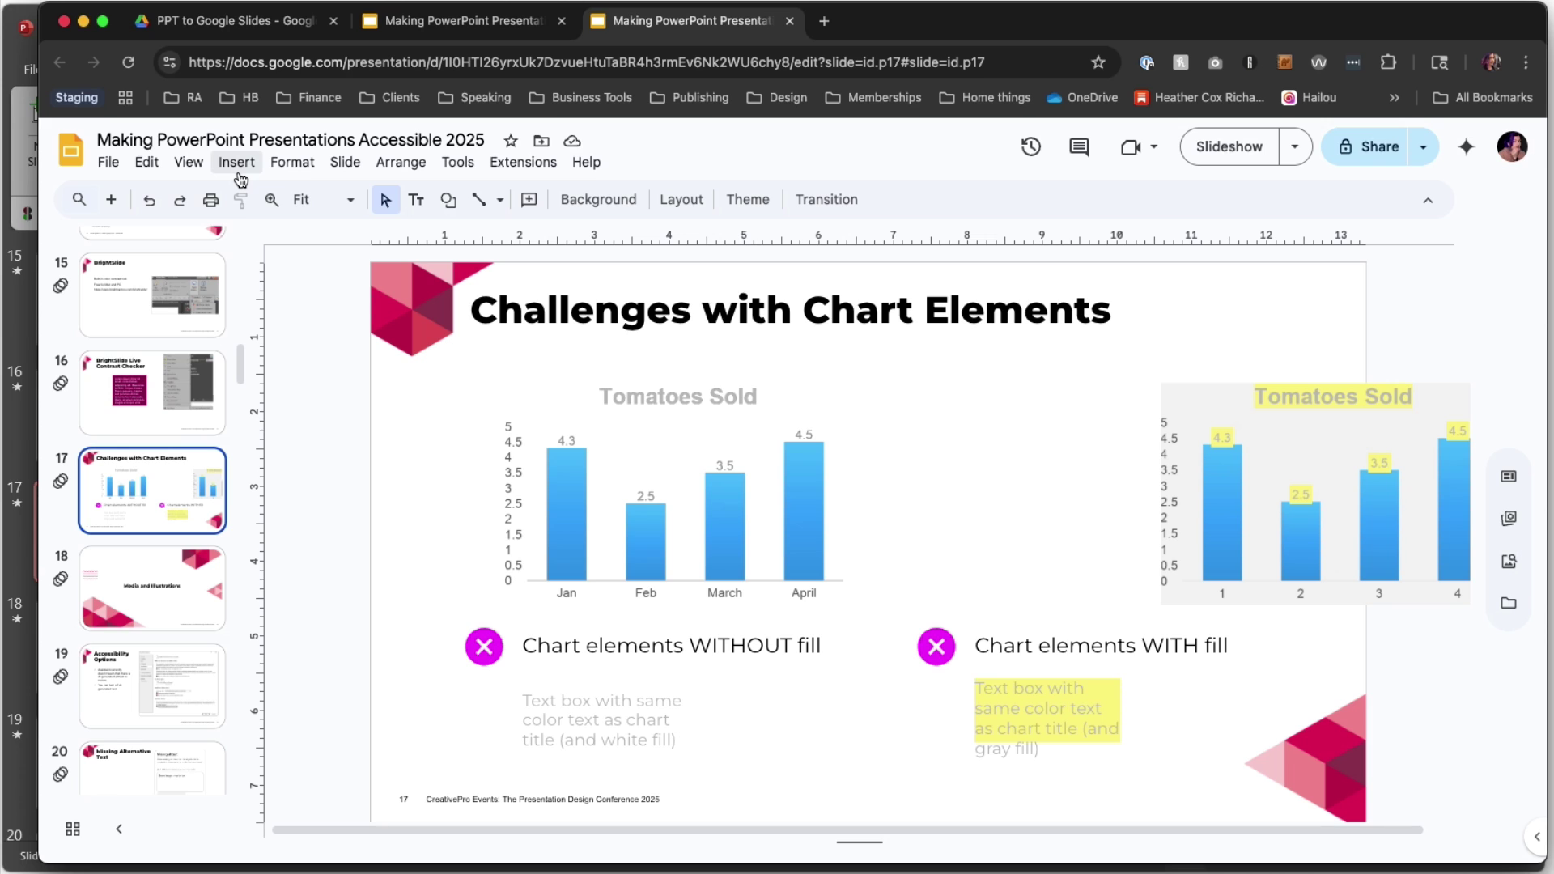
Step: Insert a linked Points scored bar chart and open its source spreadsheet in Sheets
{"action": "left_click", "coordinate": [238, 172]}
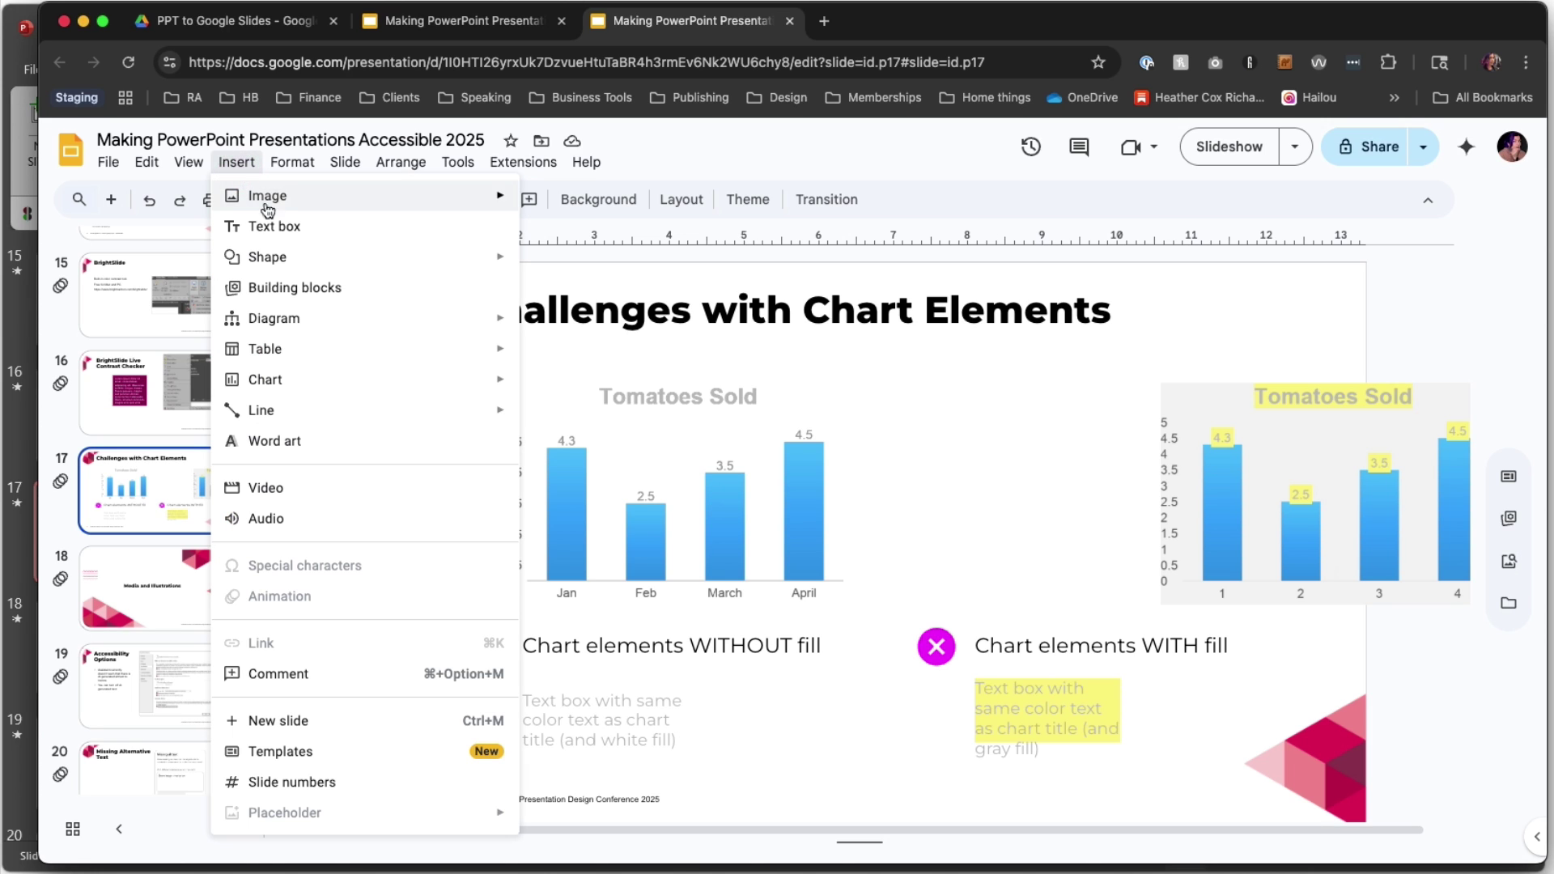
{"action": "mouse_move", "coordinate": [424, 389]}
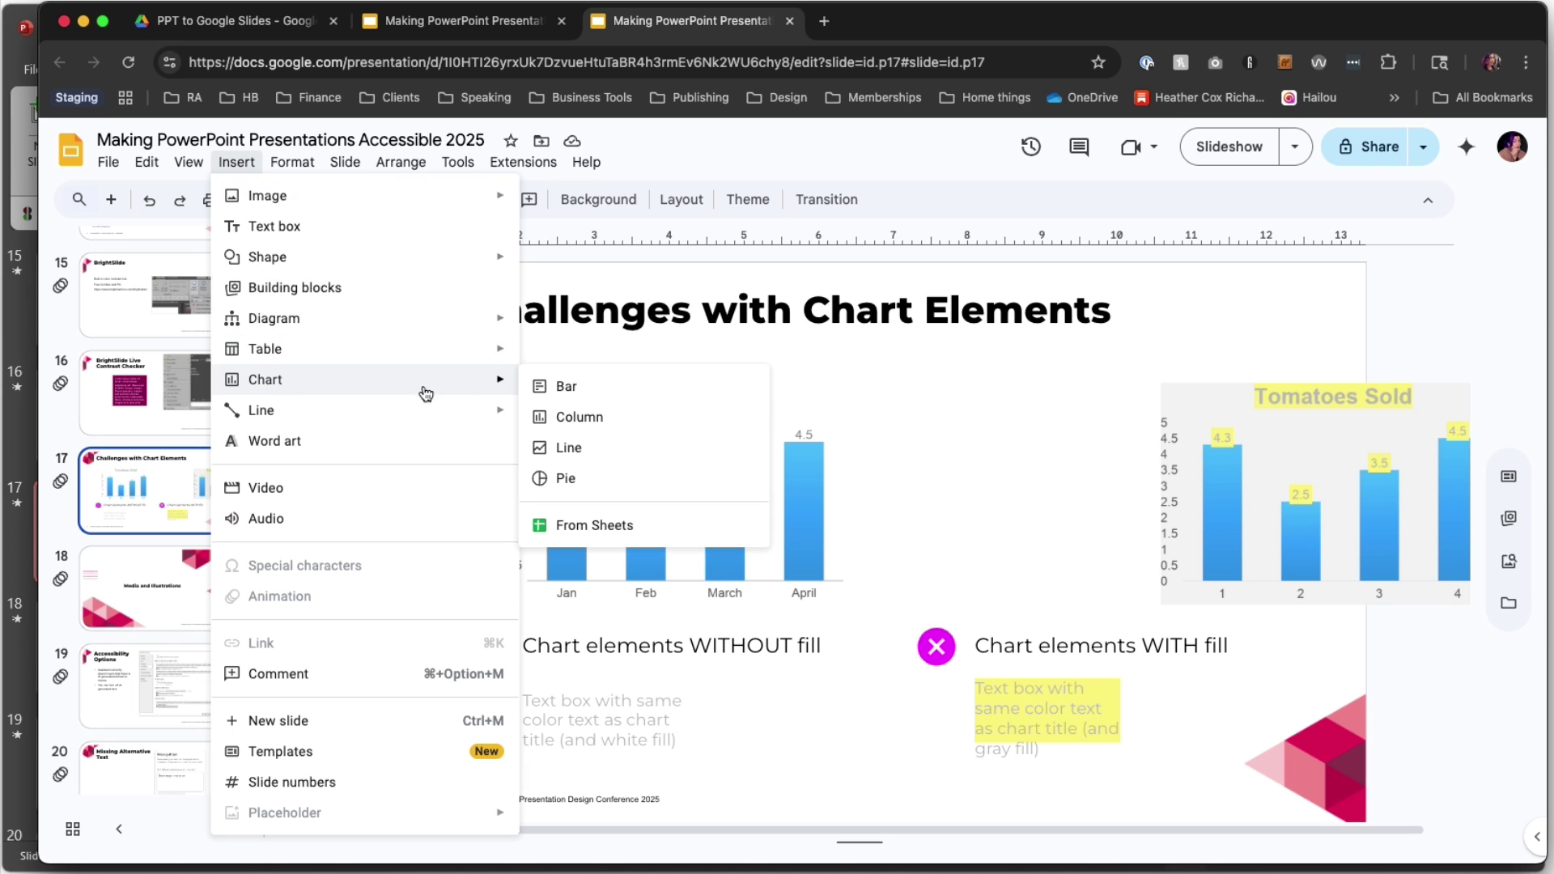
{"action": "left_click", "coordinate": [558, 383]}
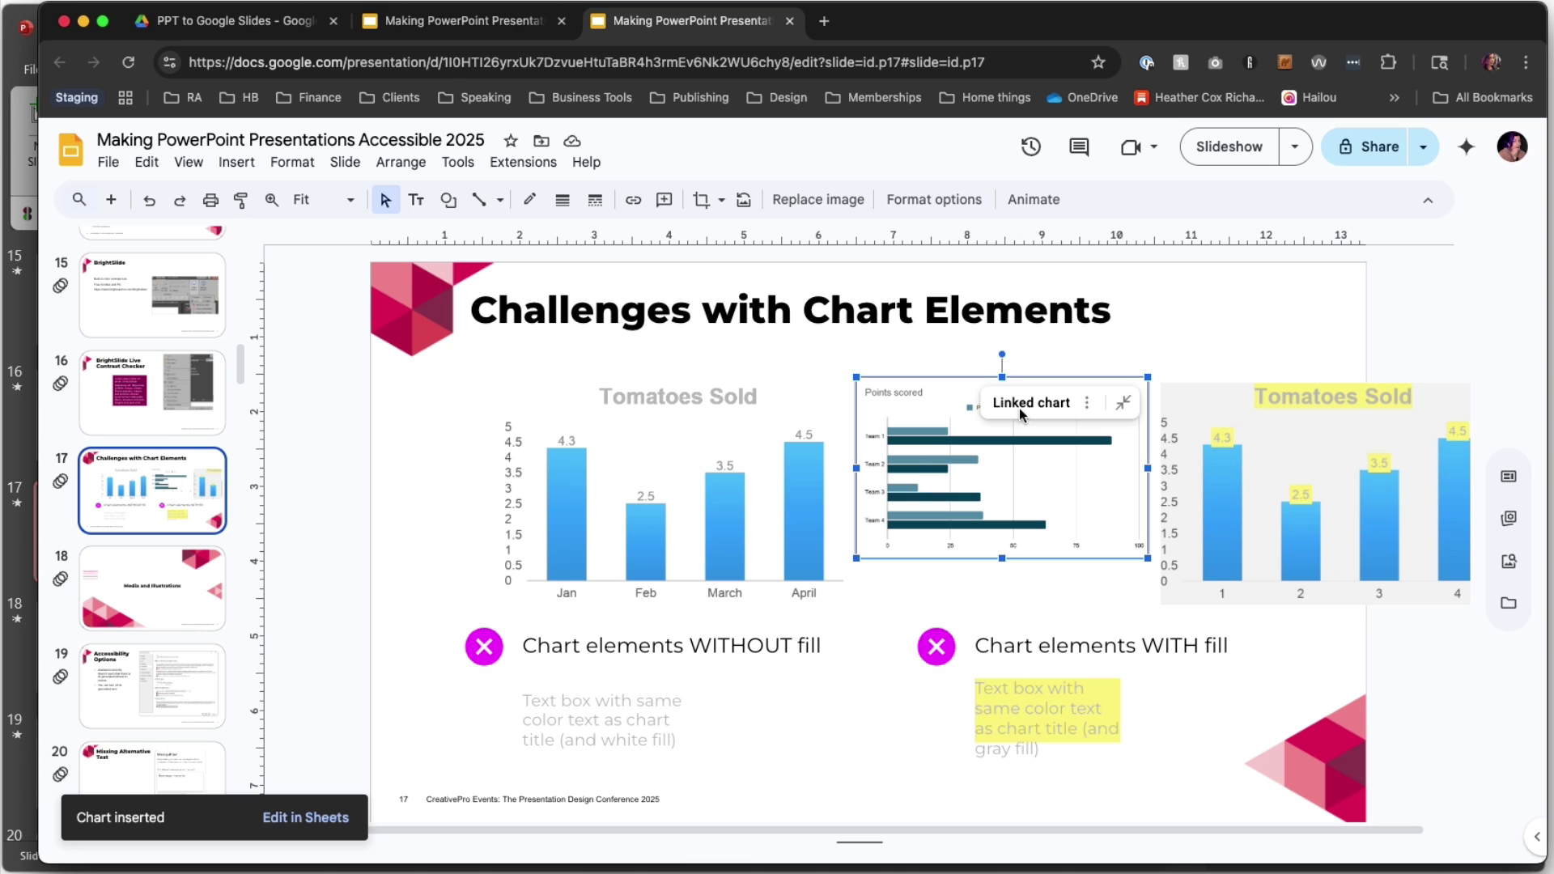
{"action": "left_click", "coordinate": [1086, 403]}
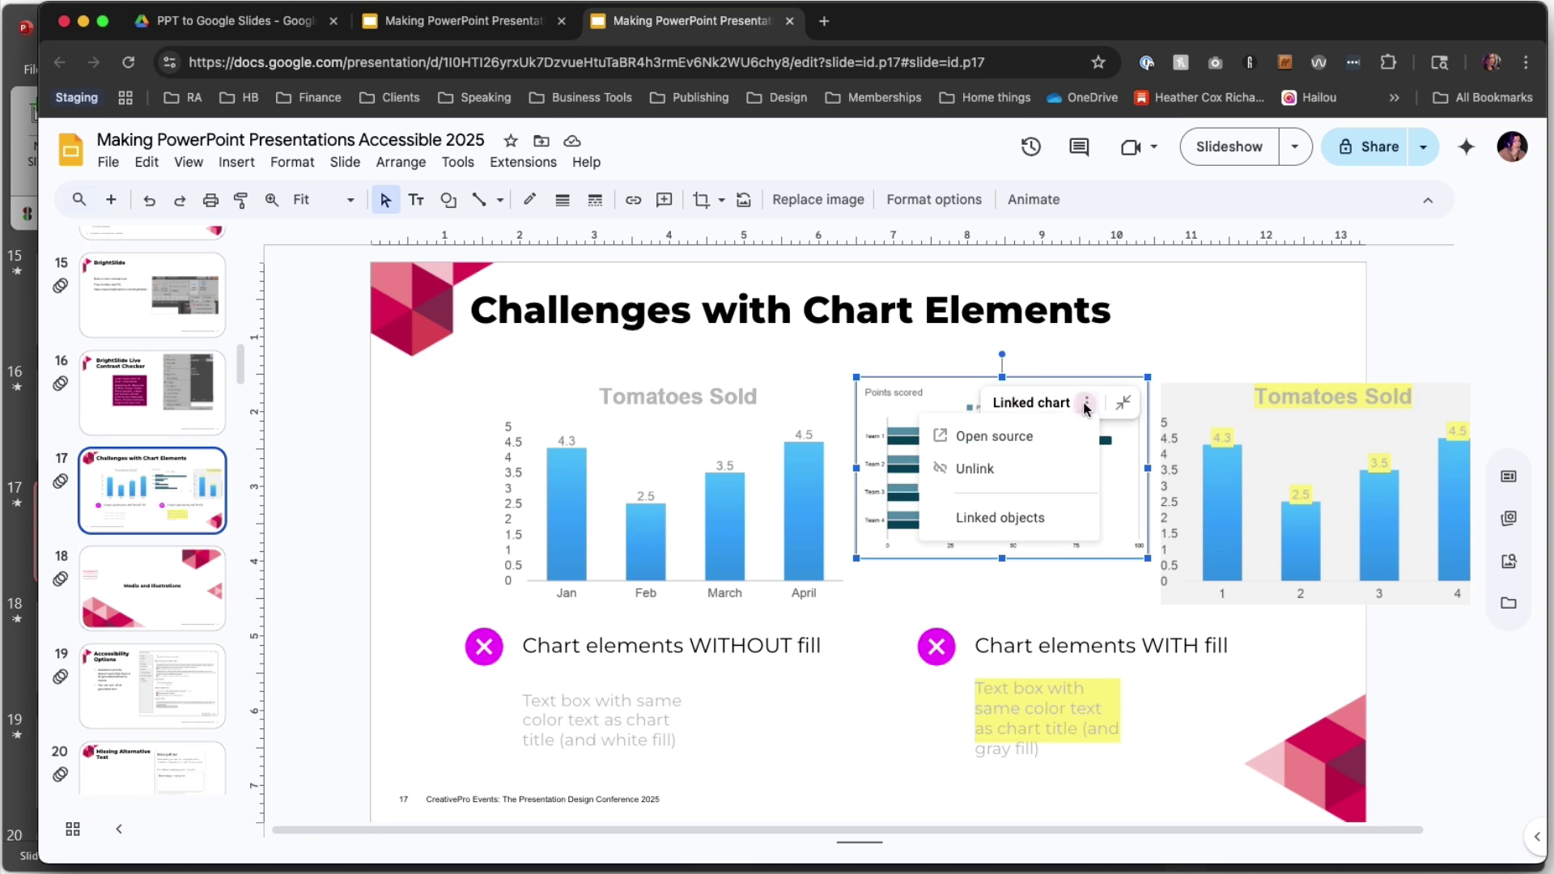
{"action": "left_click", "coordinate": [1022, 435]}
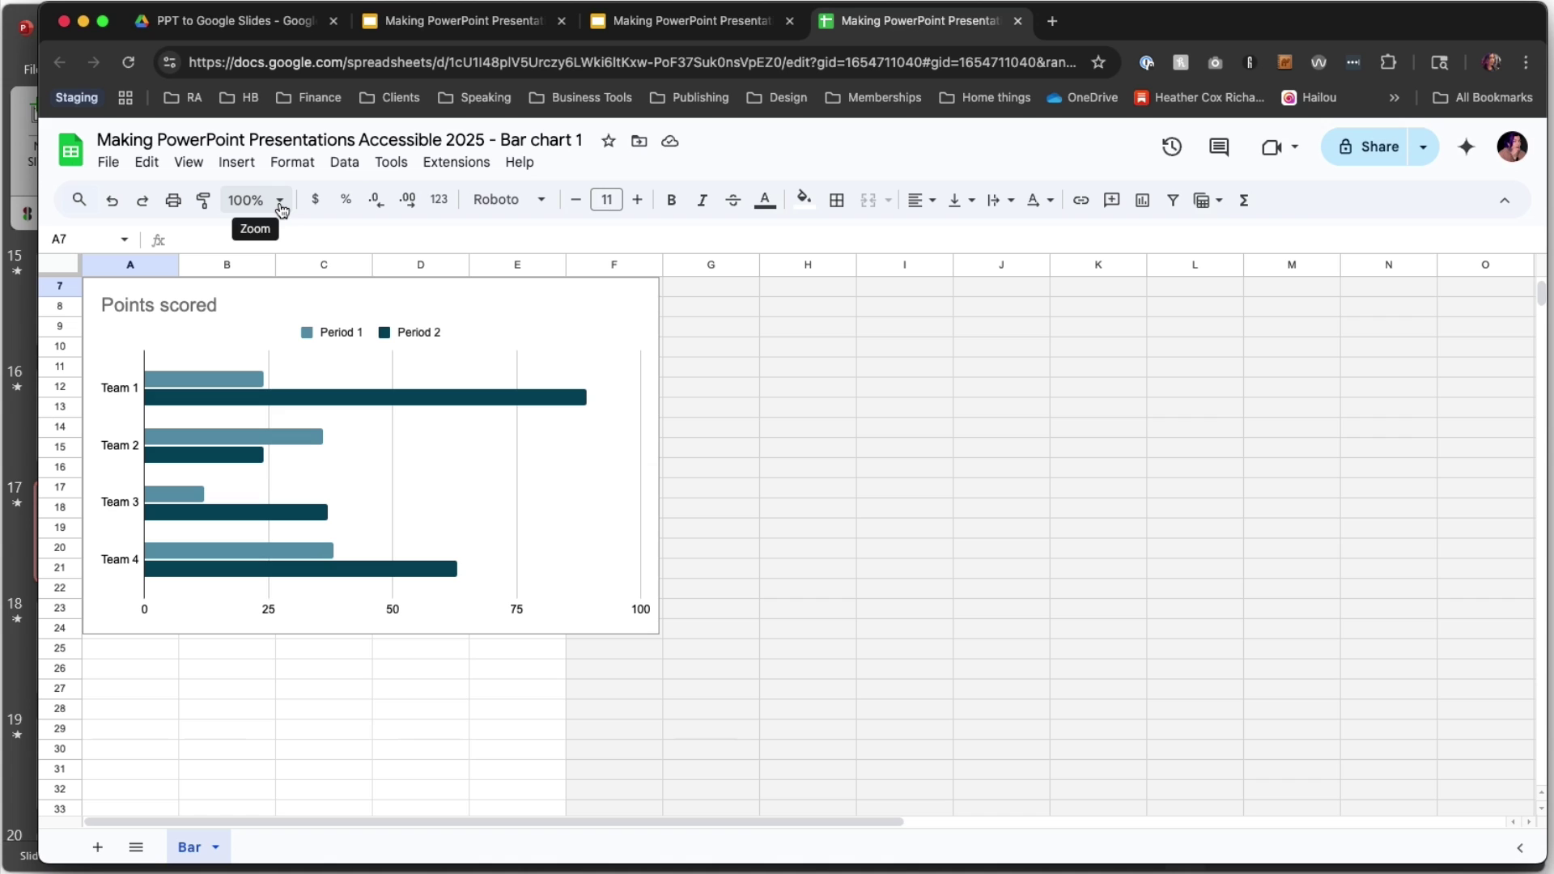
Step: Set the Period 1 series fill color to magenta in the Points scored chart, then go back to Slides
{"action": "left_click", "coordinate": [332, 450]}
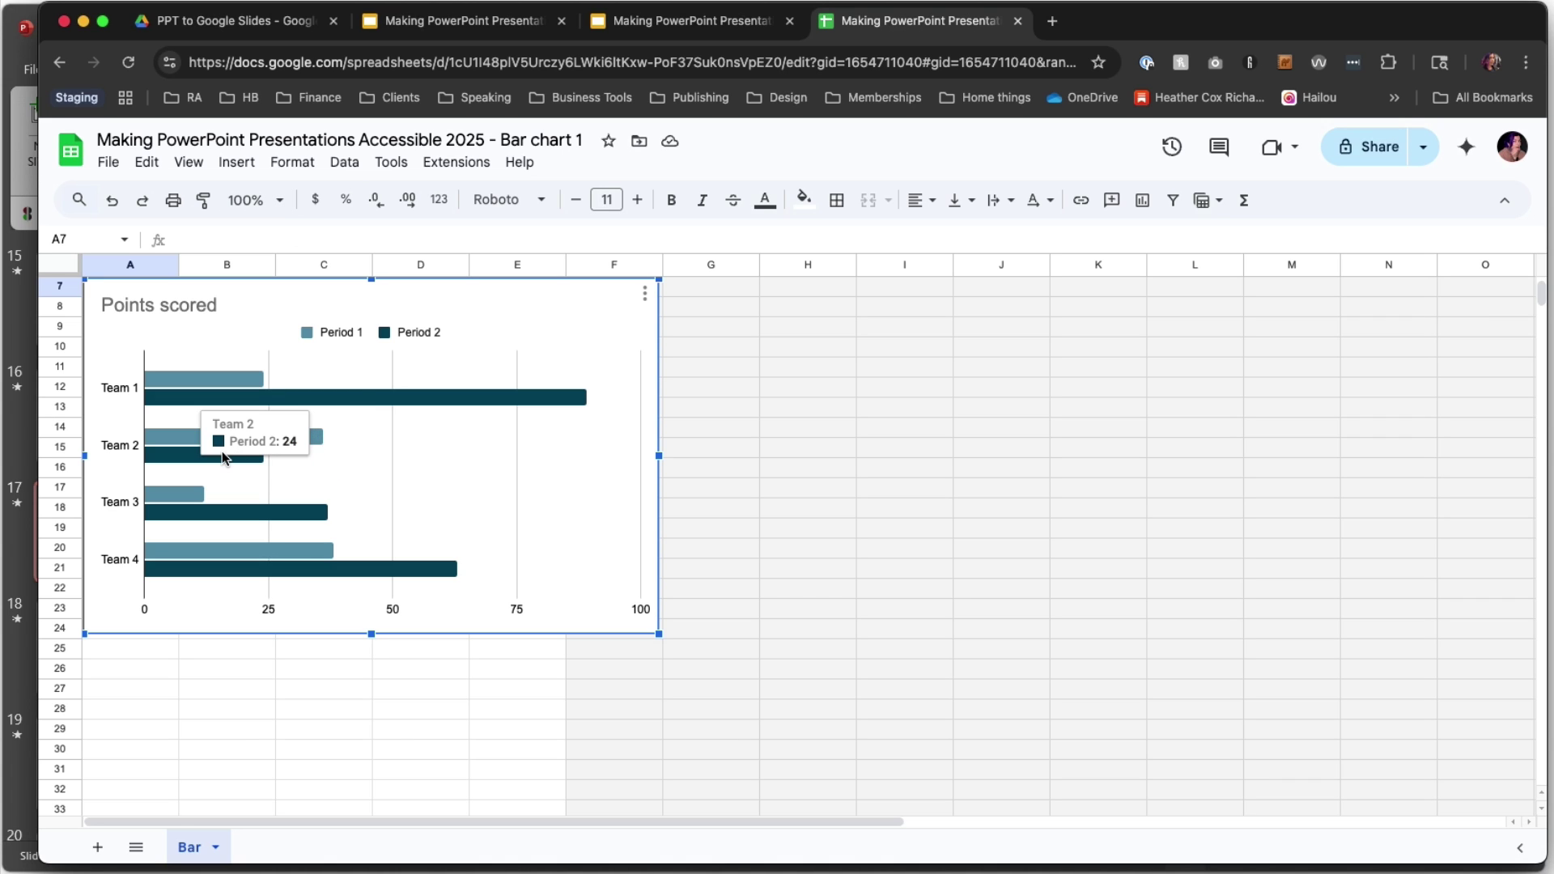
{"action": "double_click", "coordinate": [197, 434]}
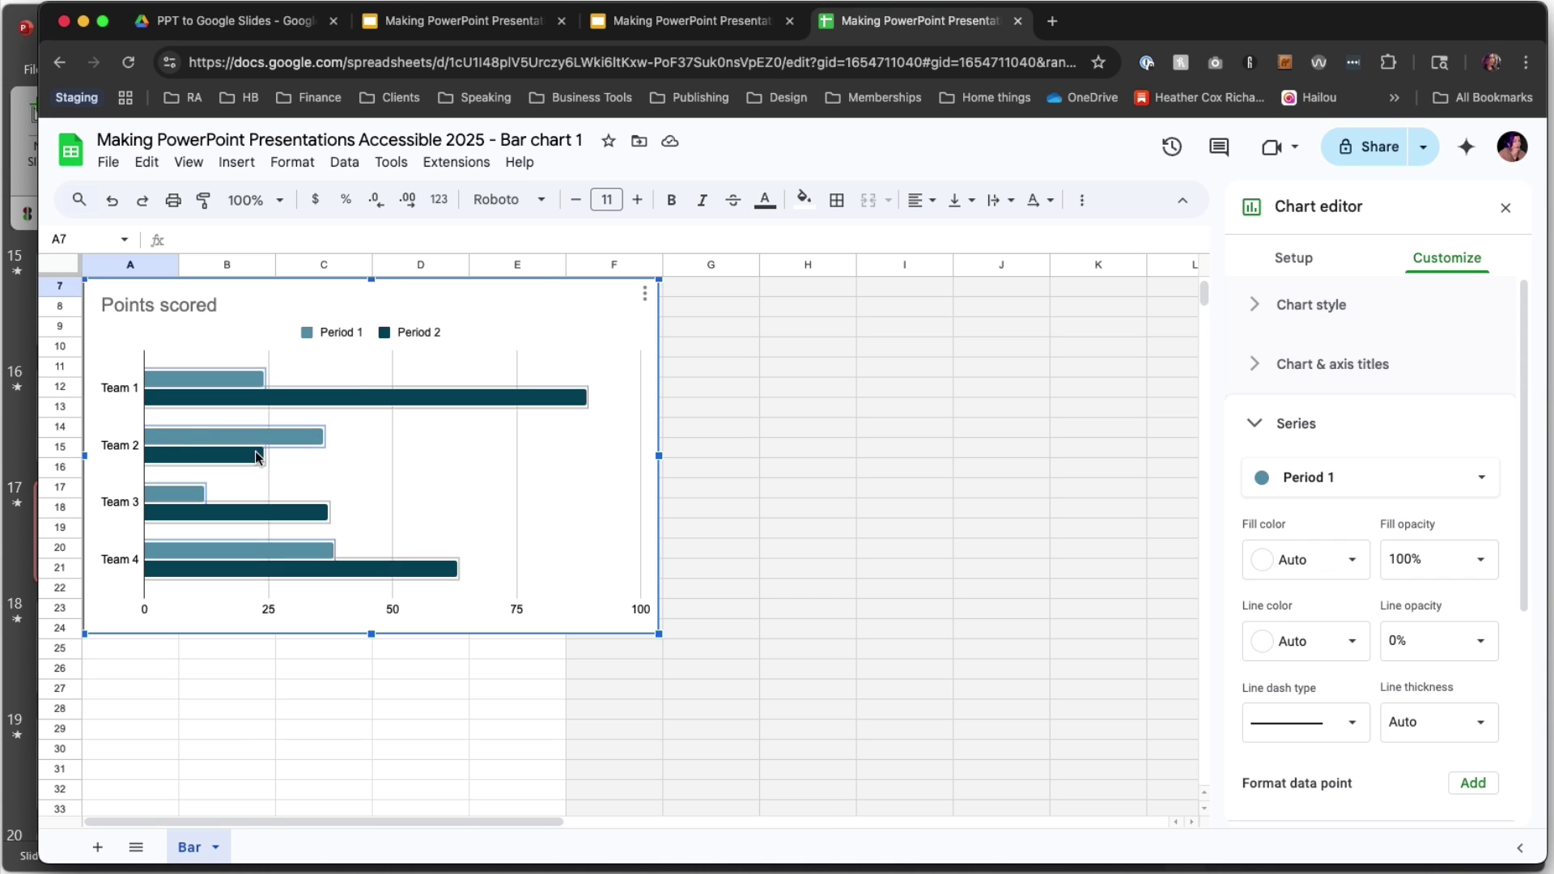
{"action": "left_click", "coordinate": [1356, 575]}
{"action": "left_click", "coordinate": [1453, 282]}
{"action": "left_click", "coordinate": [793, 477]}
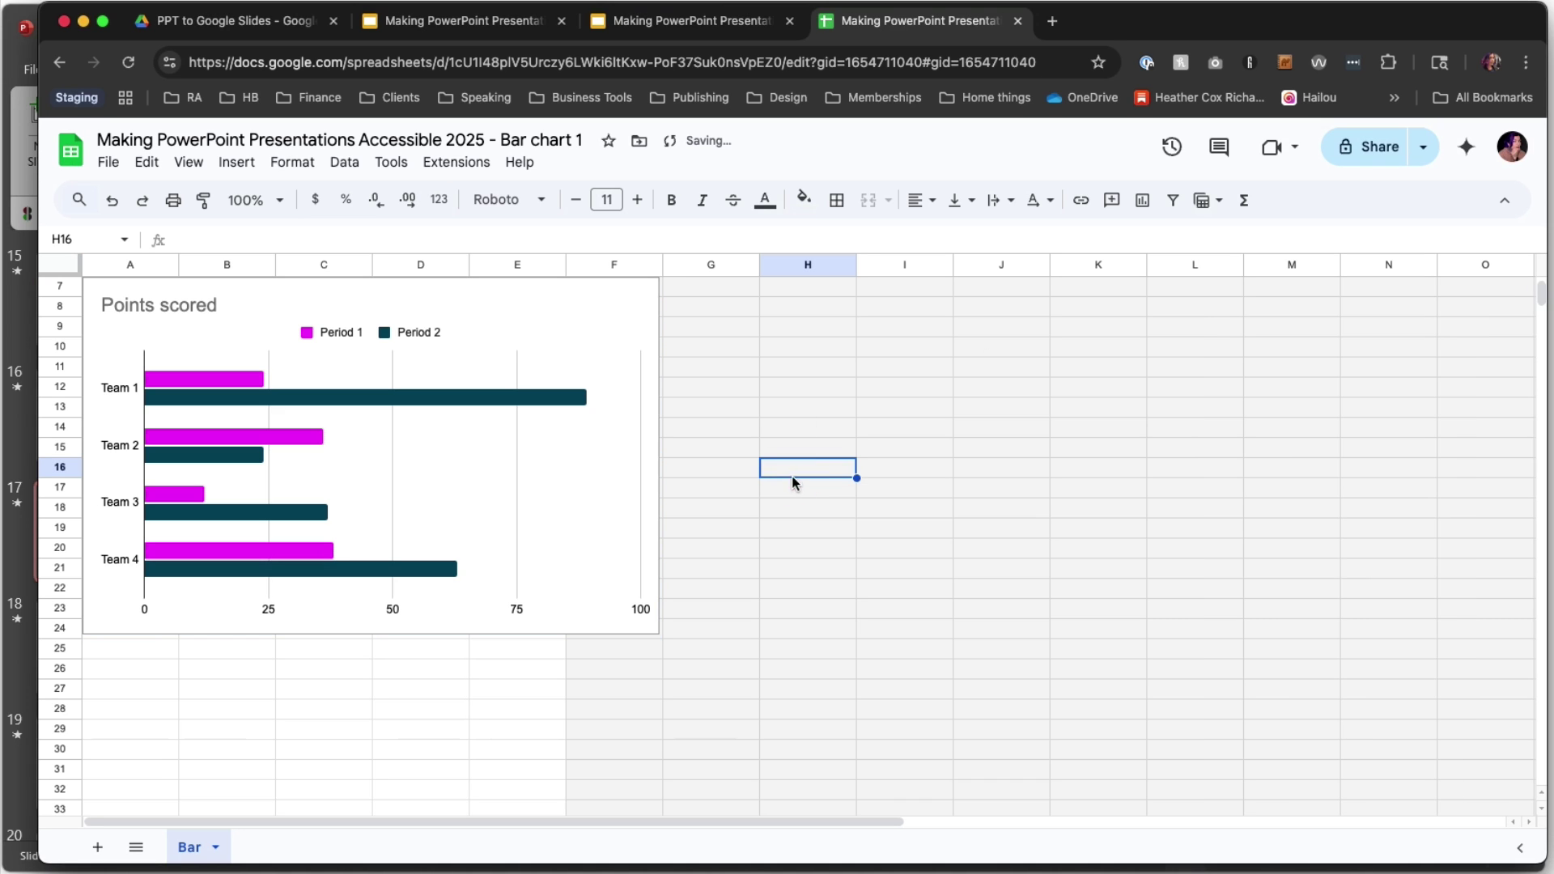
{"action": "left_click", "coordinate": [709, 30]}
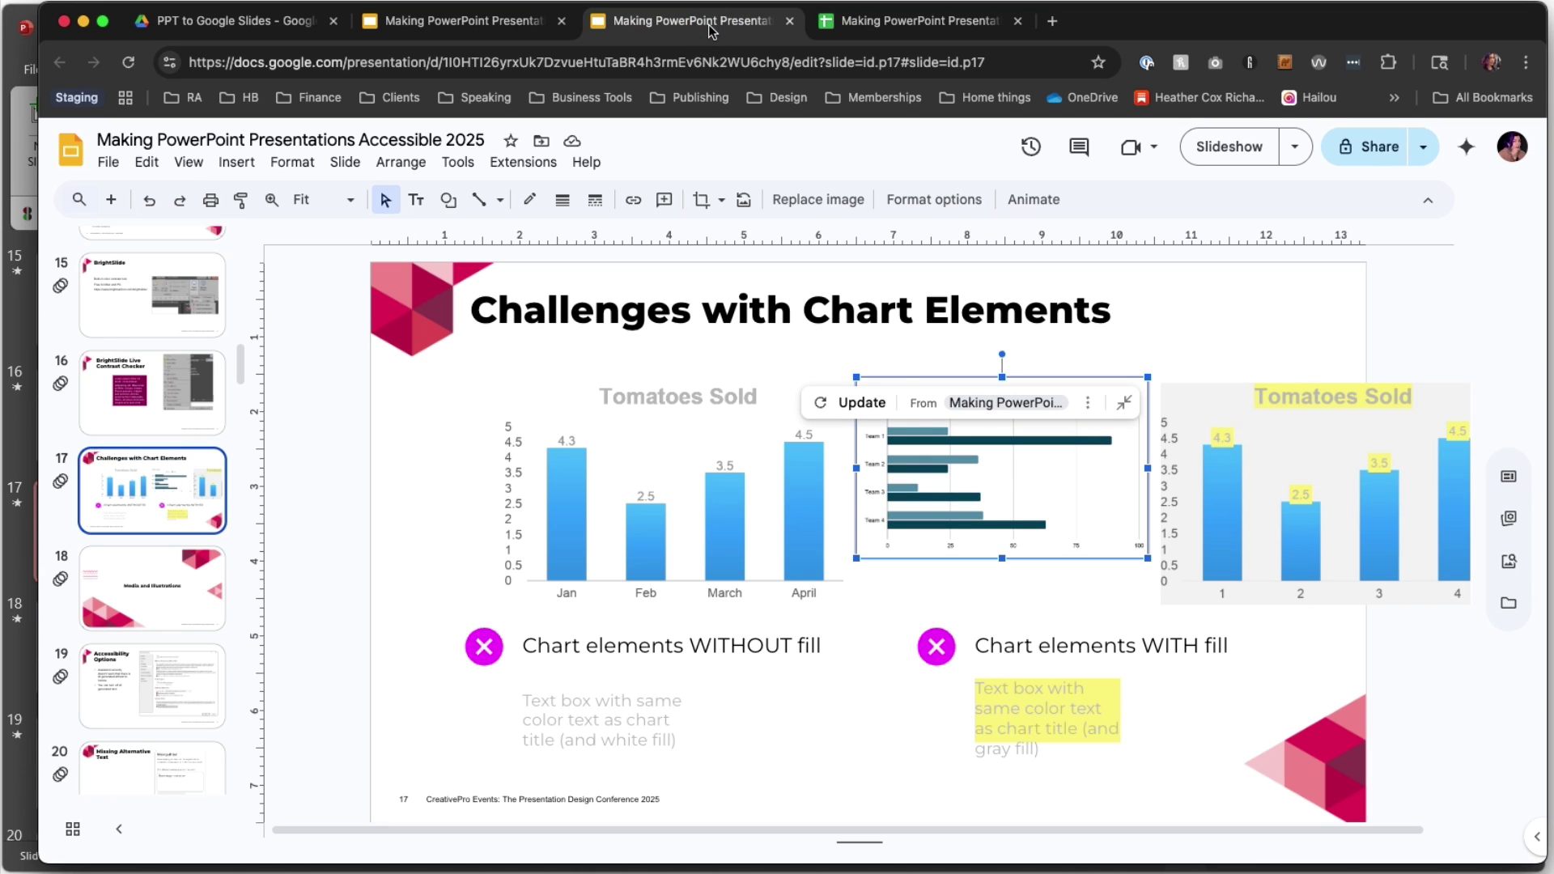
Step: Update the linked chart to show magenta Period 1 bars, then advance to slide 18, Media and Illustrations
{"action": "left_click", "coordinate": [862, 404]}
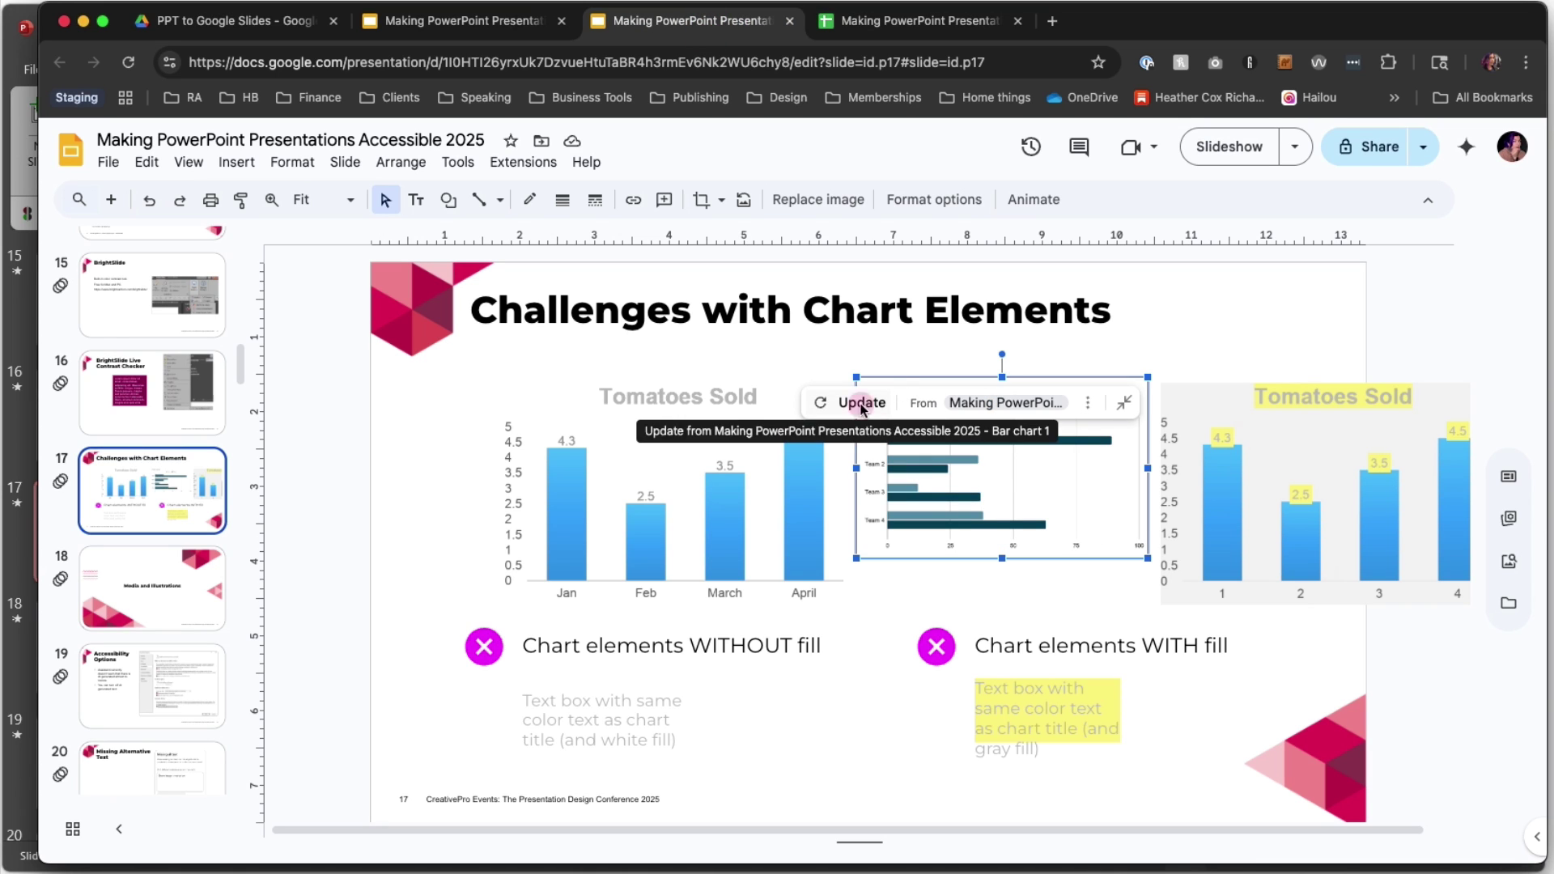
{"action": "key", "text": "Page_Down"}
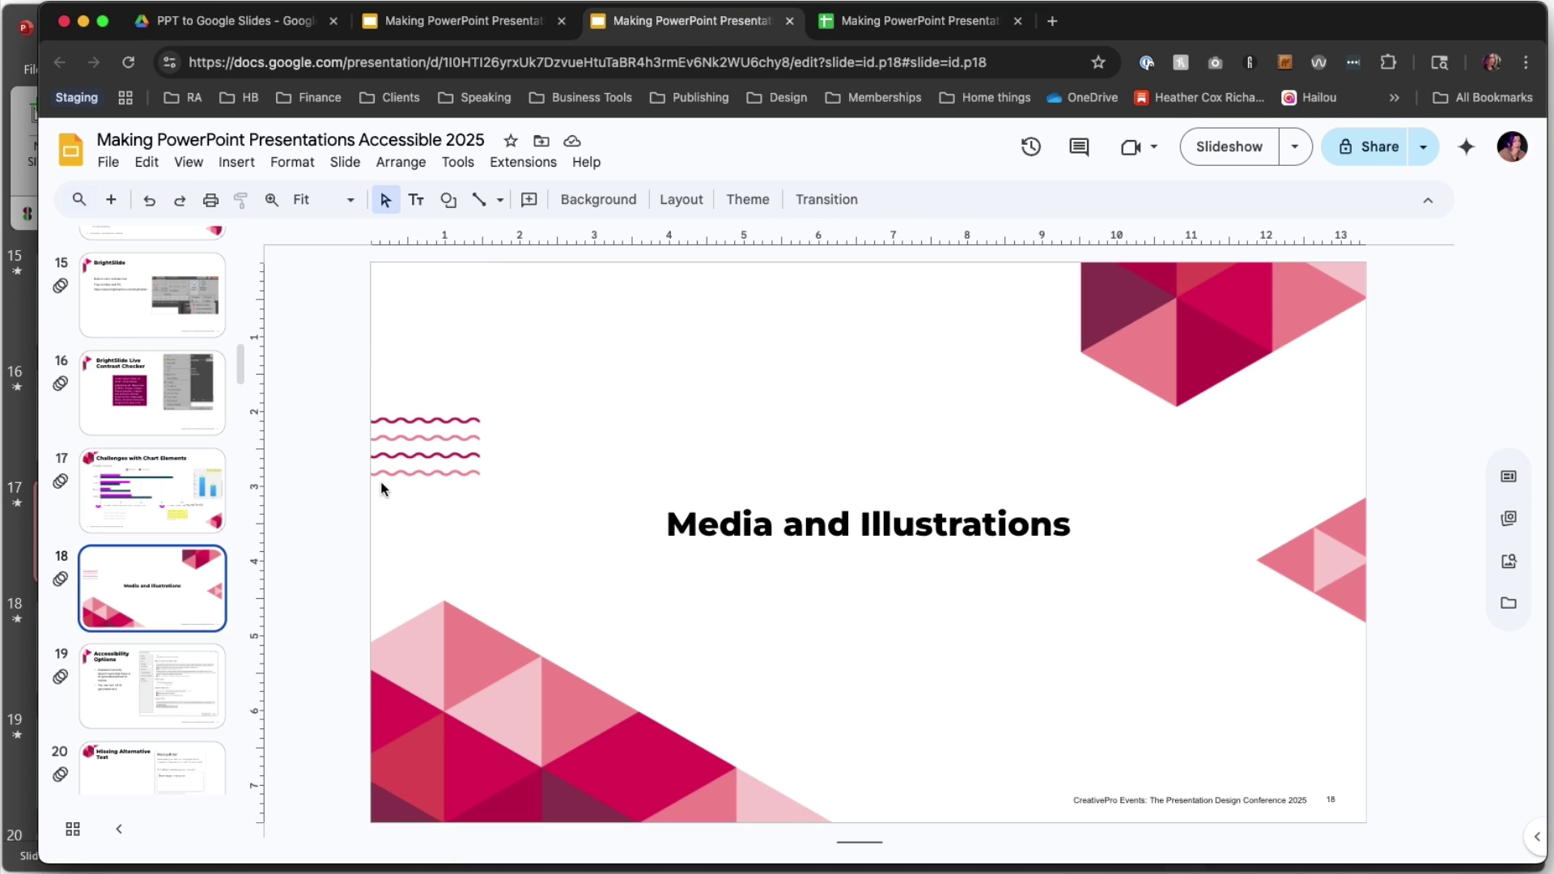
{"action": "left_click", "coordinate": [891, 532]}
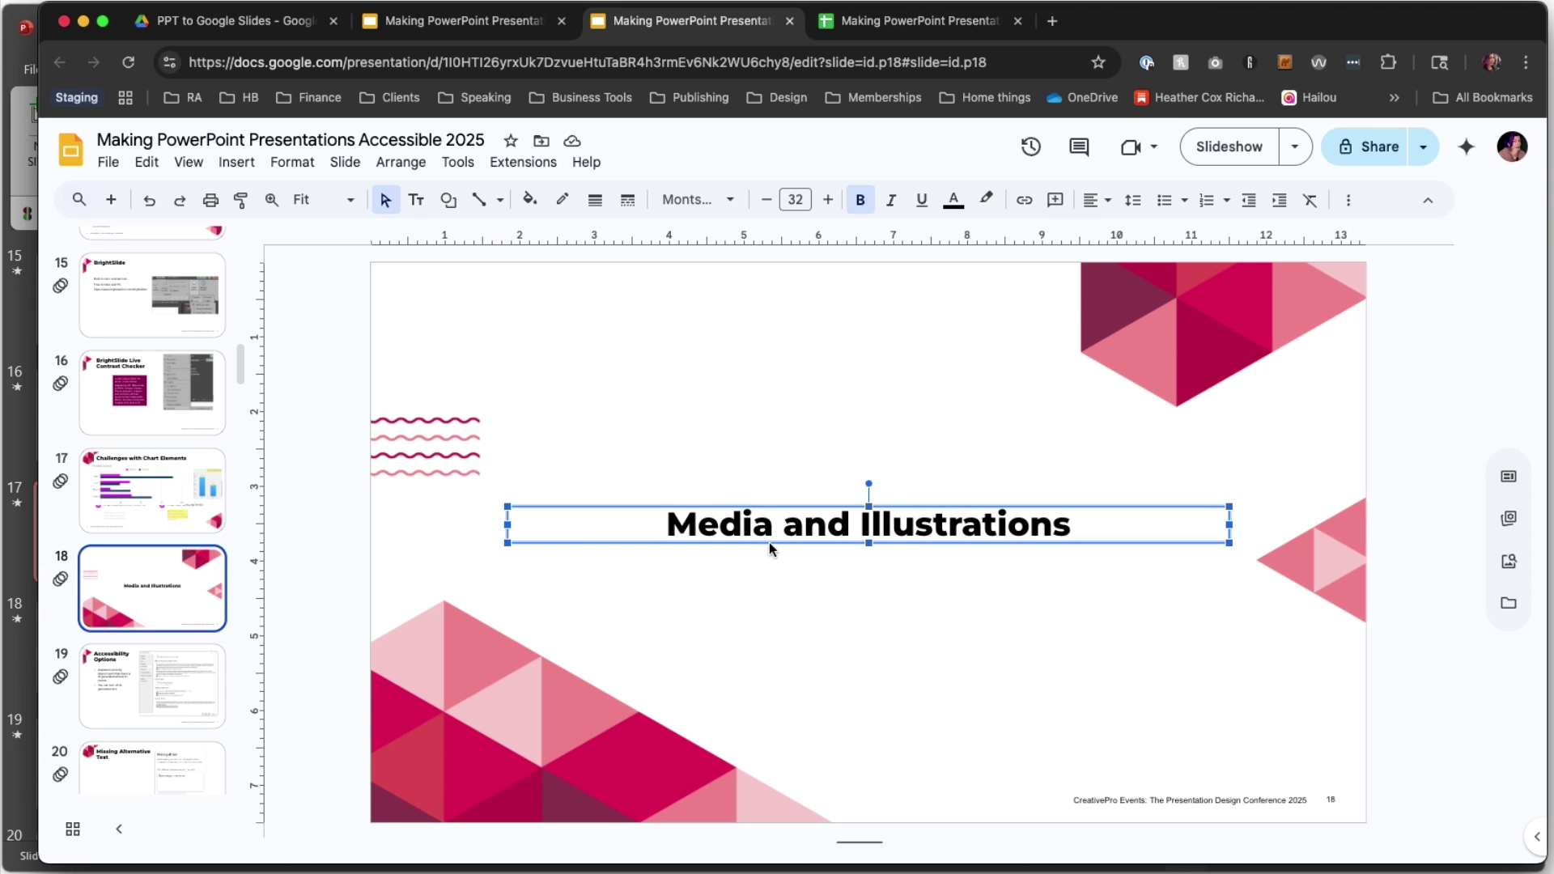
{"action": "left_click", "coordinate": [738, 471]}
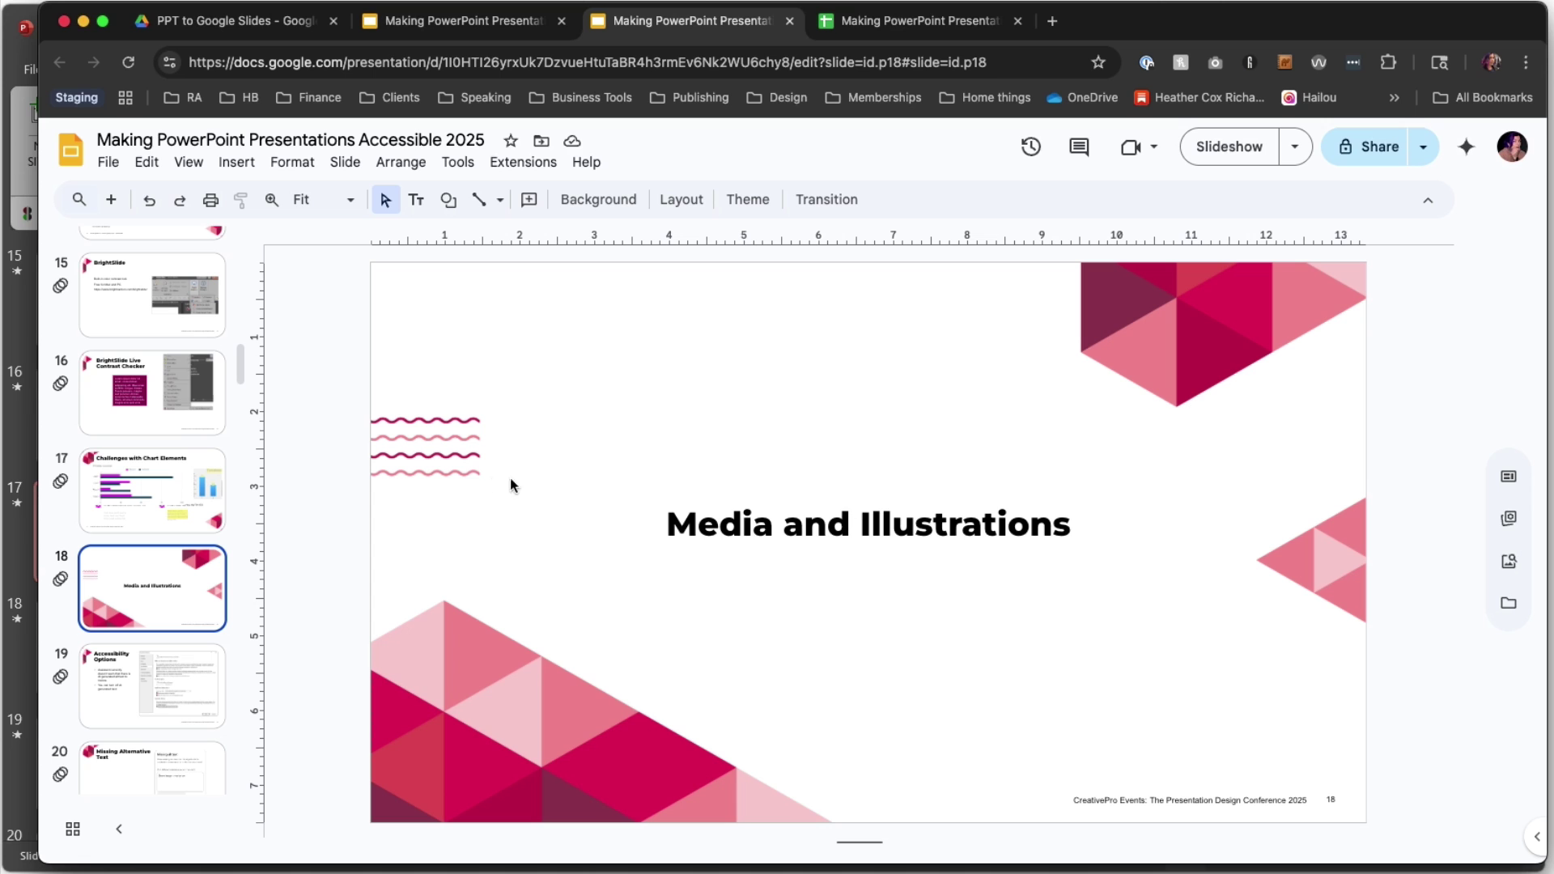
Step: On the BrightSlide Live Contrast Checker slide, drag the context-menu screenshot fully onto the slide
{"action": "left_click", "coordinate": [489, 526]}
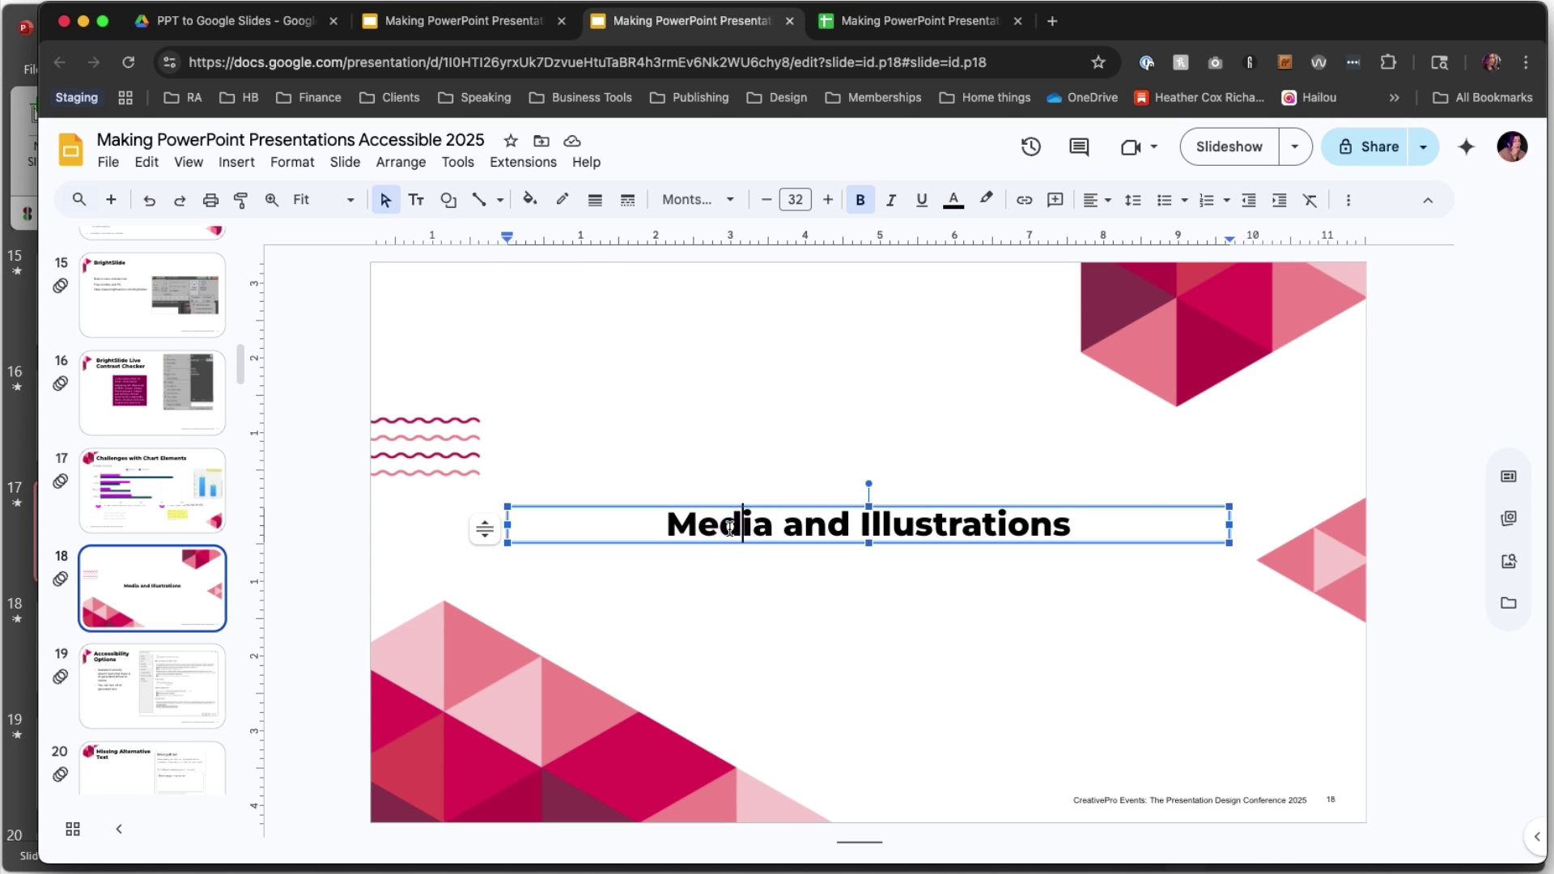
{"action": "left_click", "coordinate": [180, 510]}
{"action": "key", "text": "Up"}
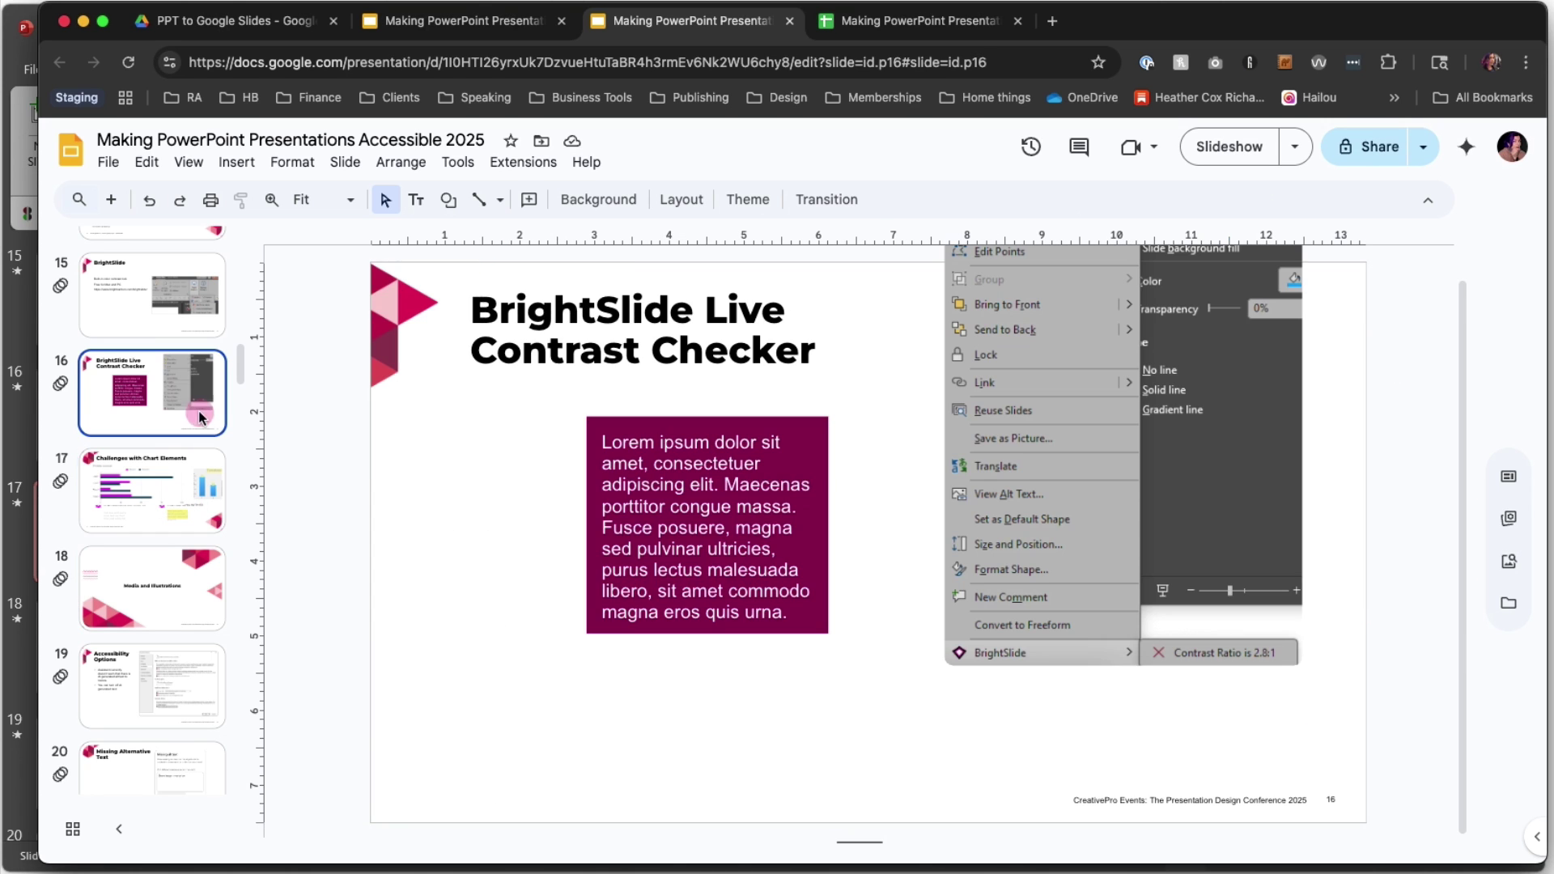
{"action": "left_click_drag", "start_coordinate": [1129, 383], "coordinate": [1050, 478]}
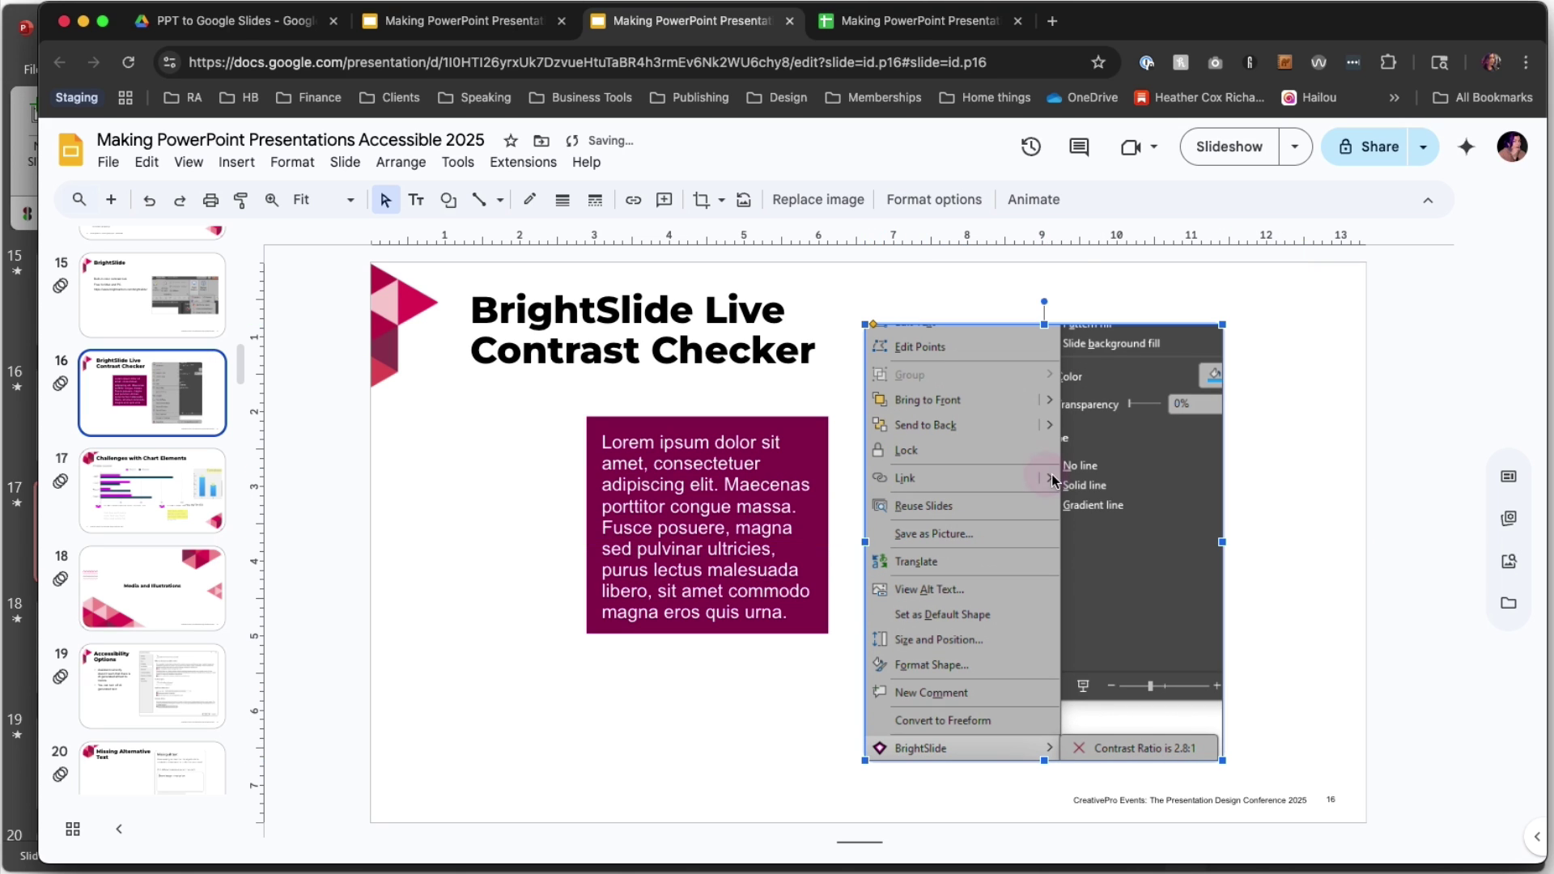
Step: Review the screenshot's animation effects, leaving it set to Appear
{"action": "left_click", "coordinate": [1035, 199]}
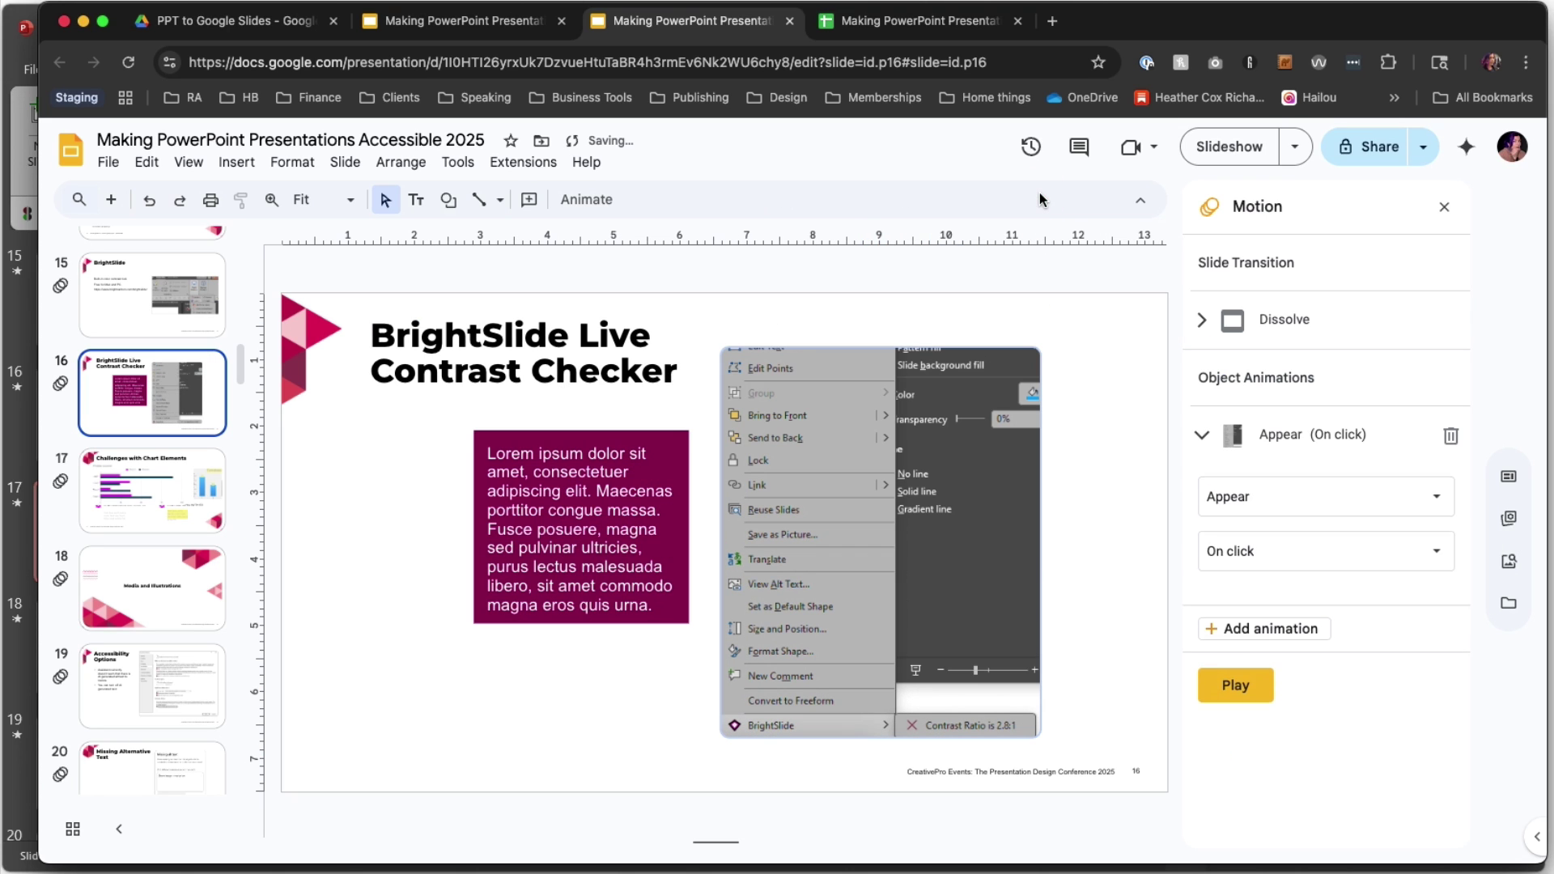
{"action": "left_click", "coordinate": [1430, 500]}
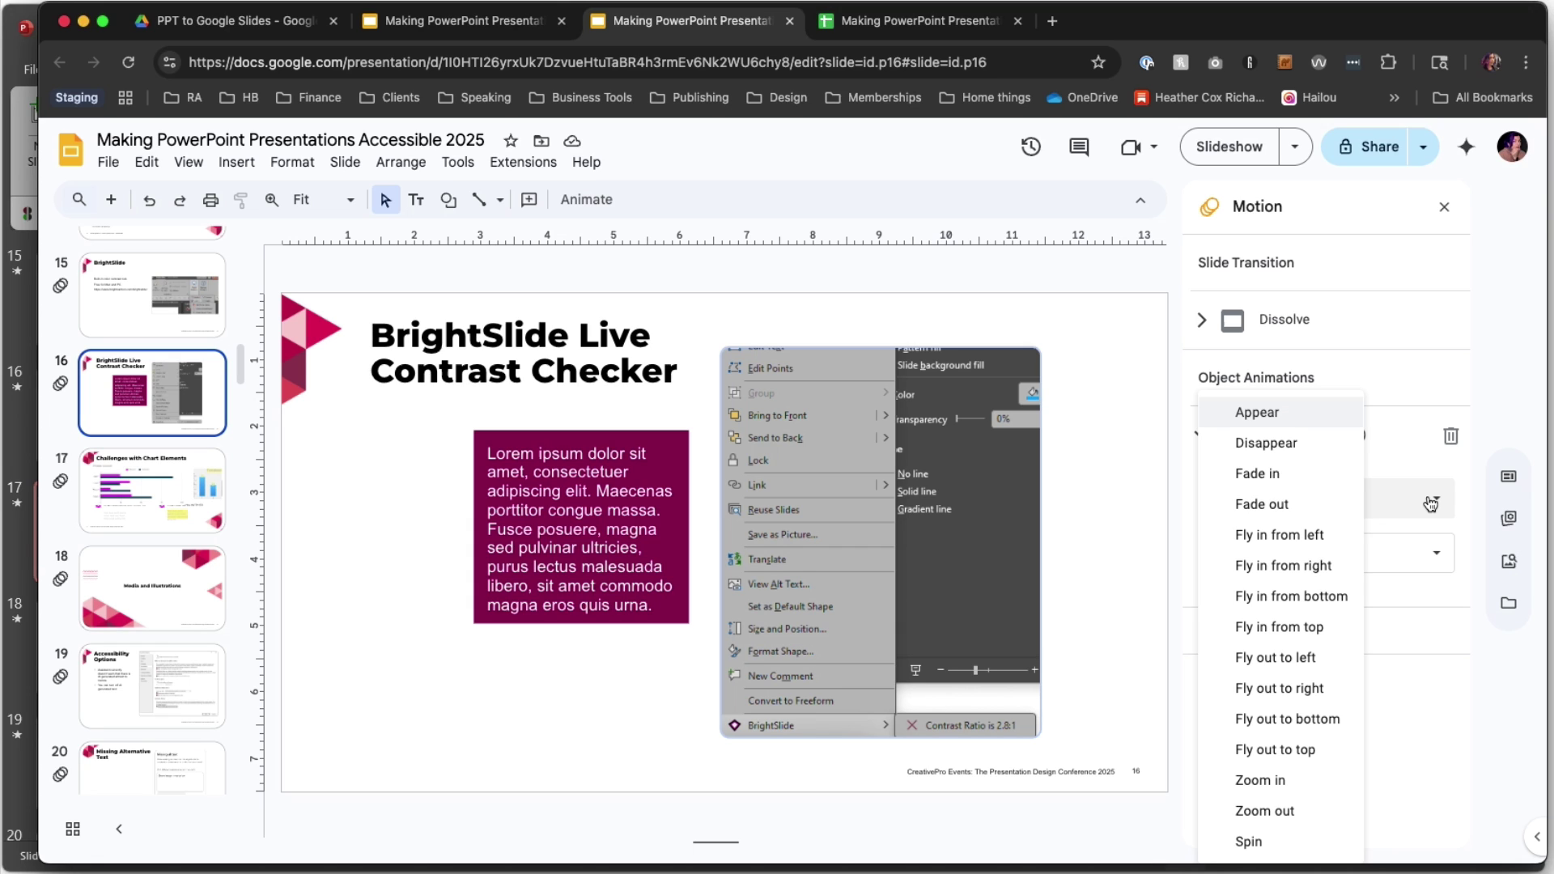
{"action": "left_click", "coordinate": [1081, 315]}
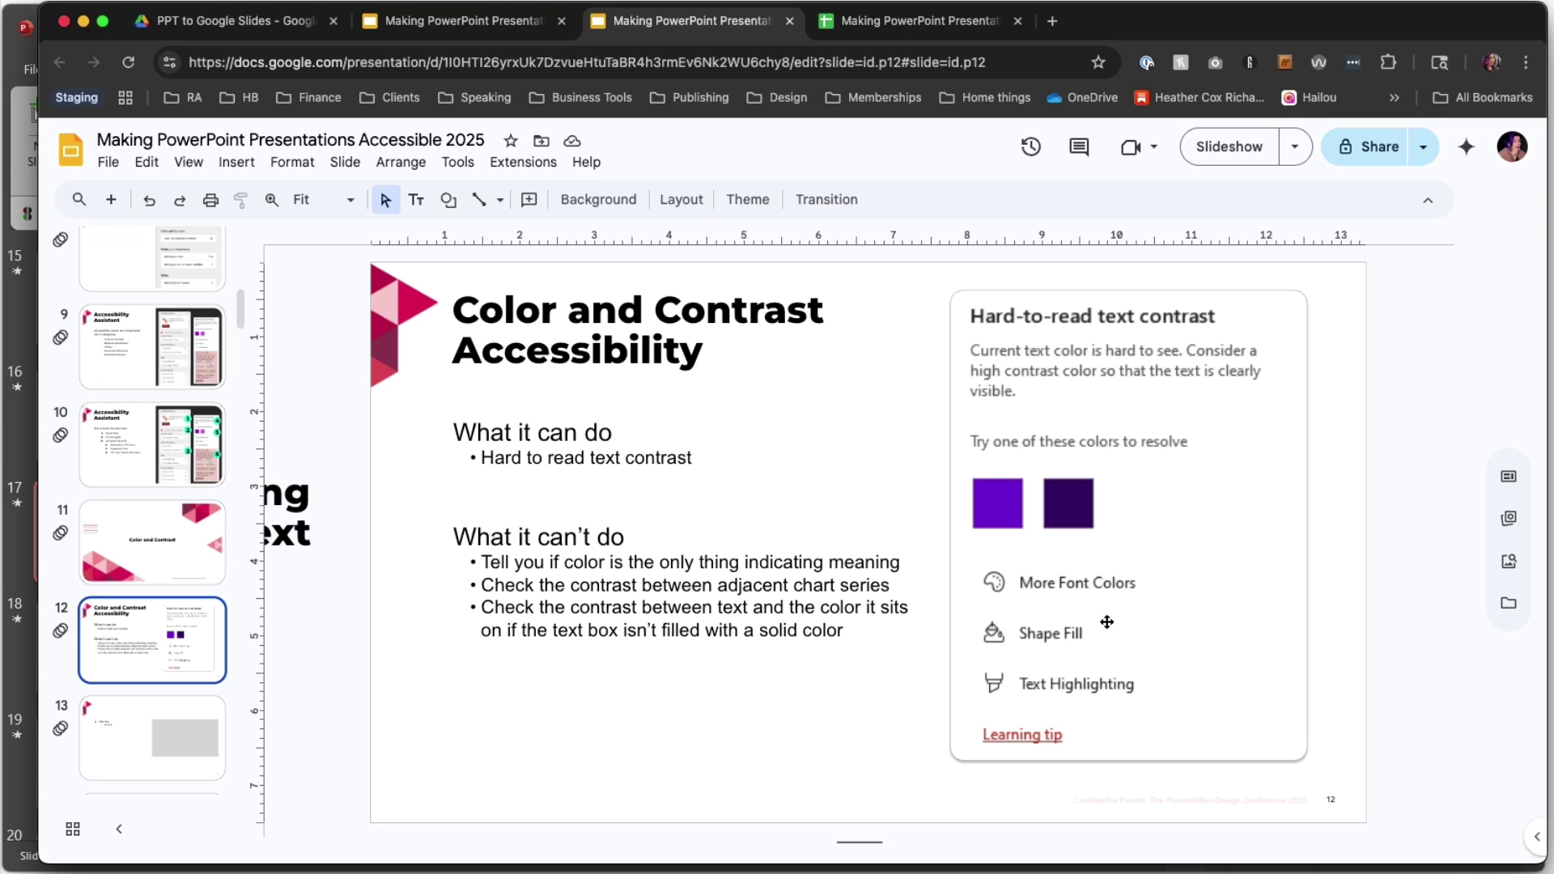
Step: Select the Hard-to-read text contrast card image on slide 12
{"action": "left_click", "coordinate": [1154, 608]}
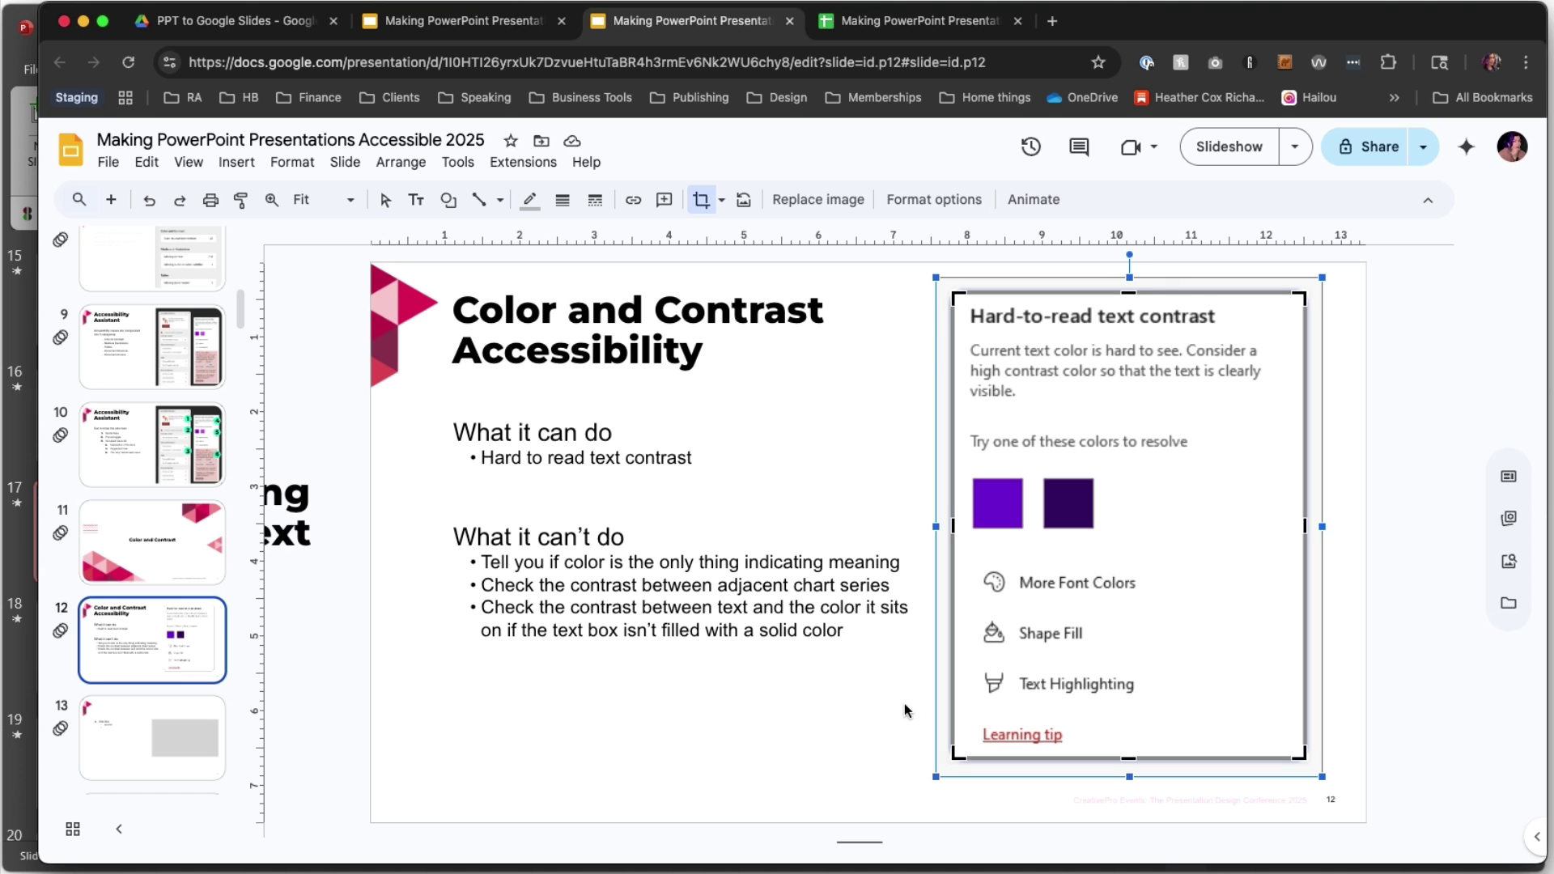
{"action": "key", "text": "Return"}
{"action": "right_click", "coordinate": [1258, 604]}
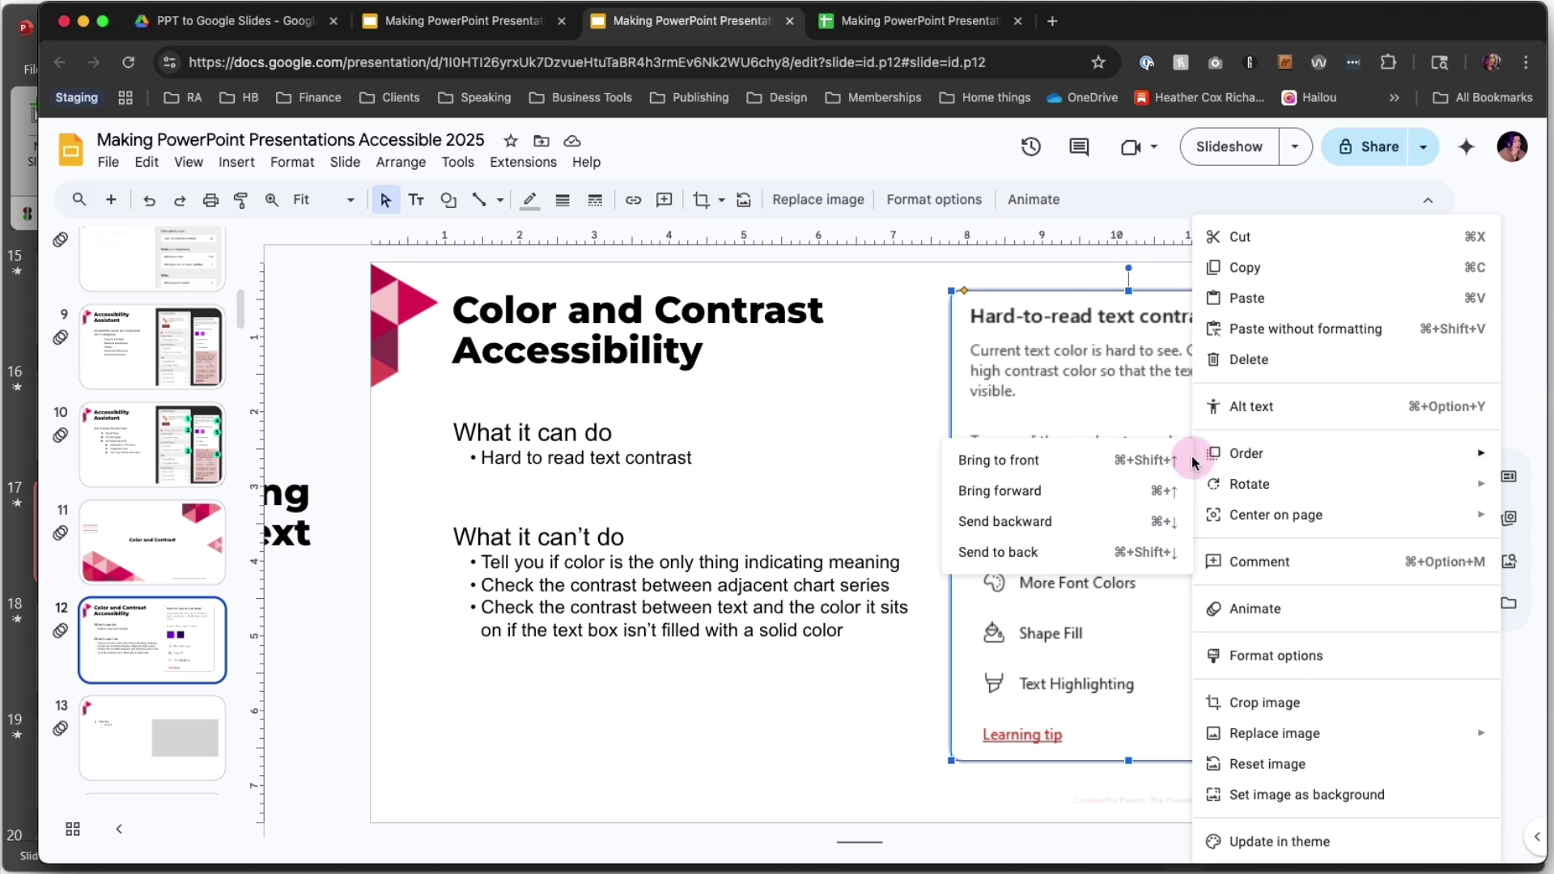
{"action": "left_click", "coordinate": [872, 682]}
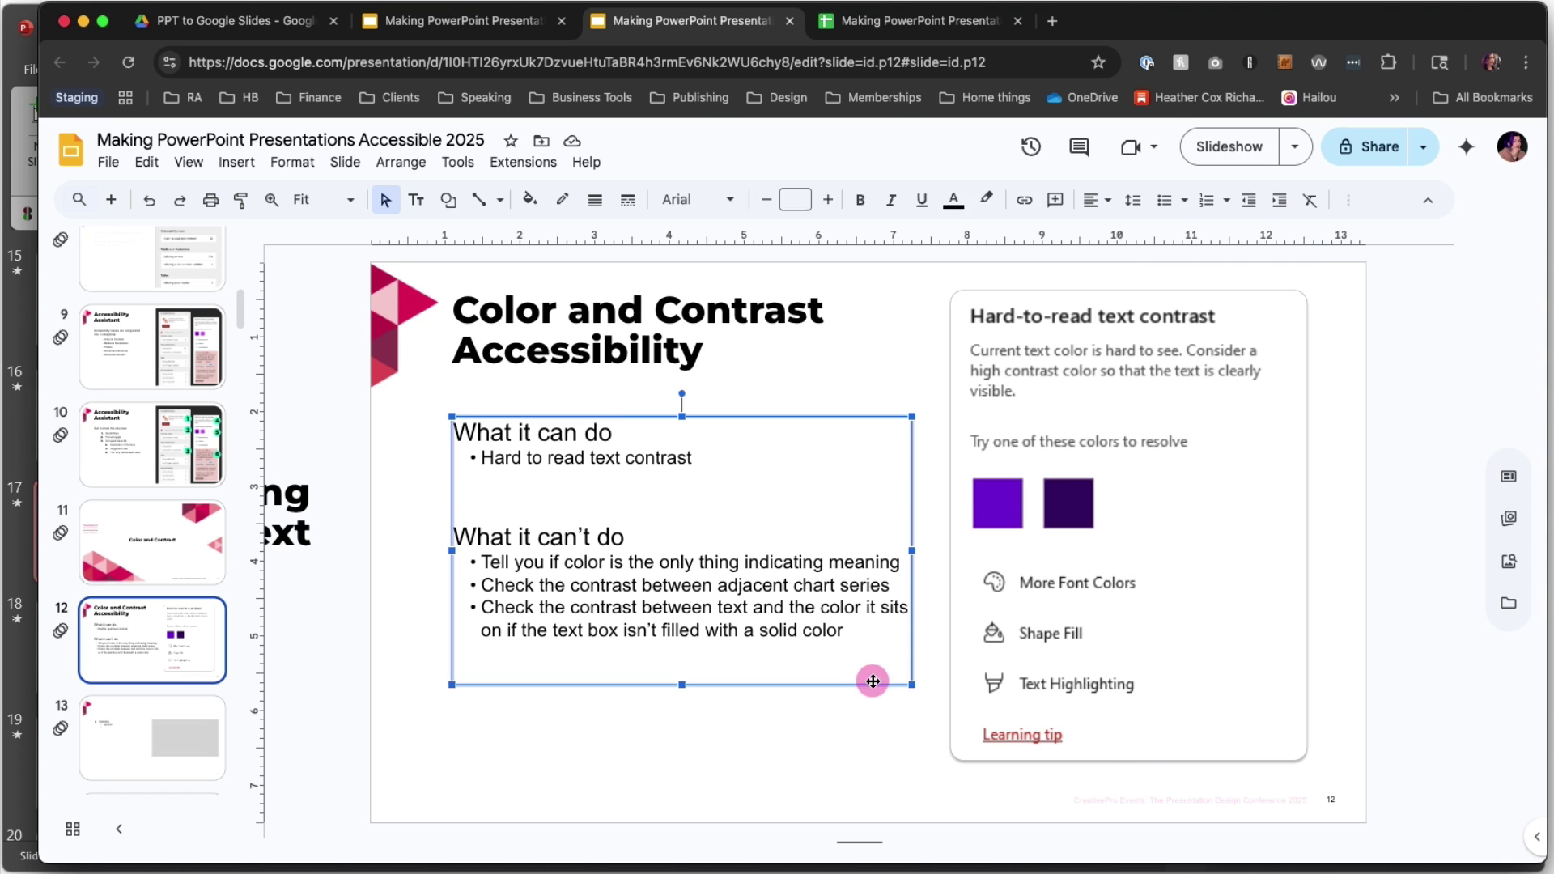
{"action": "left_click", "coordinate": [1170, 451]}
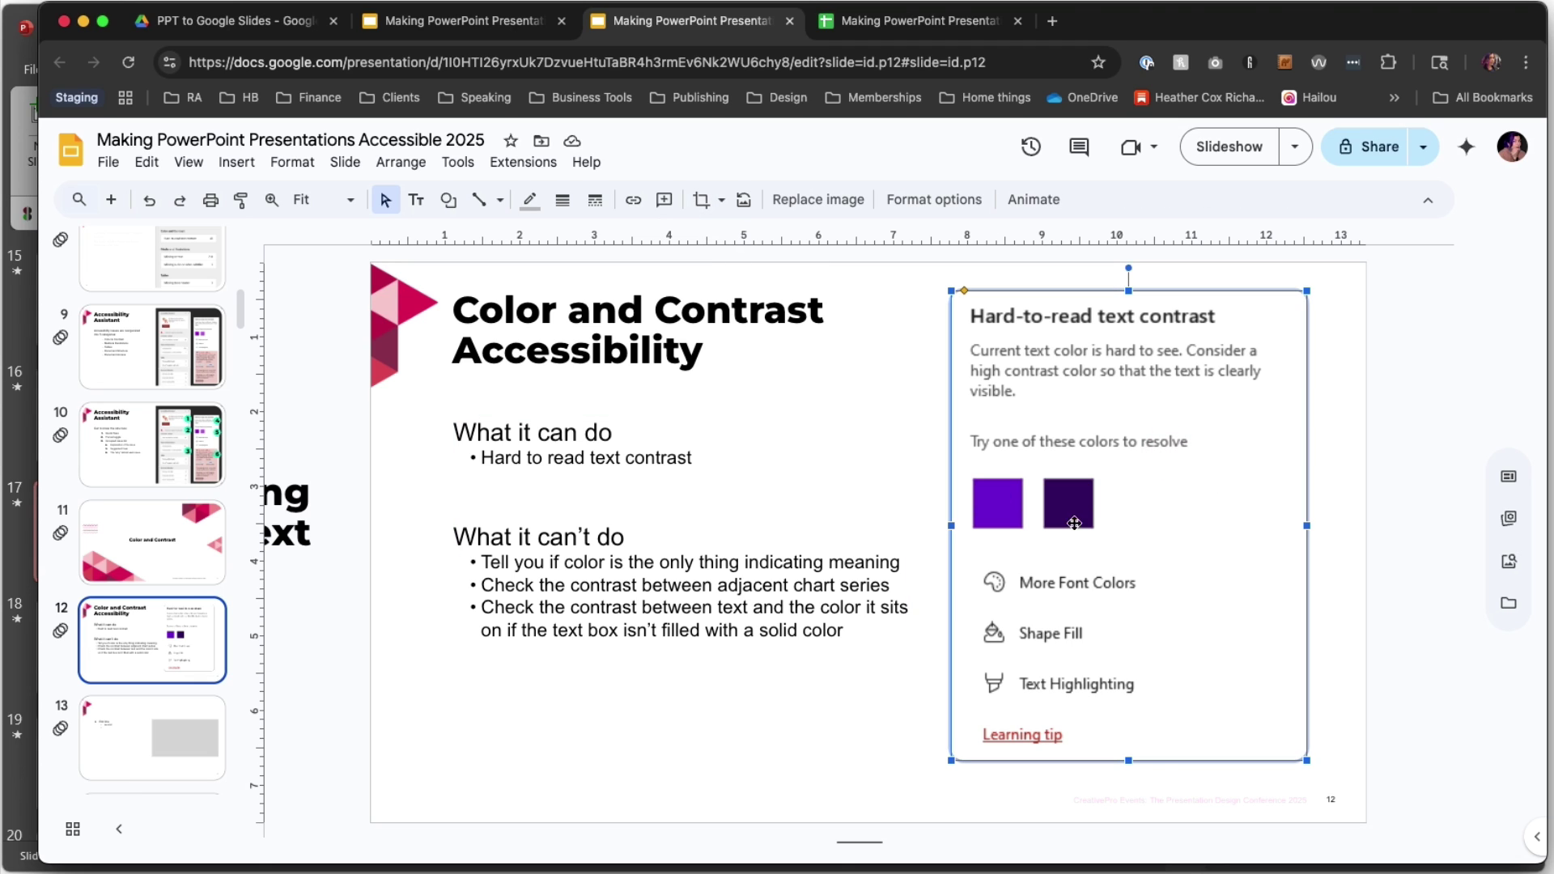
Step: Crop the card image to just its colour fixes, then return to slide 11, Color and Contrast
{"action": "double_click", "coordinate": [1133, 486]}
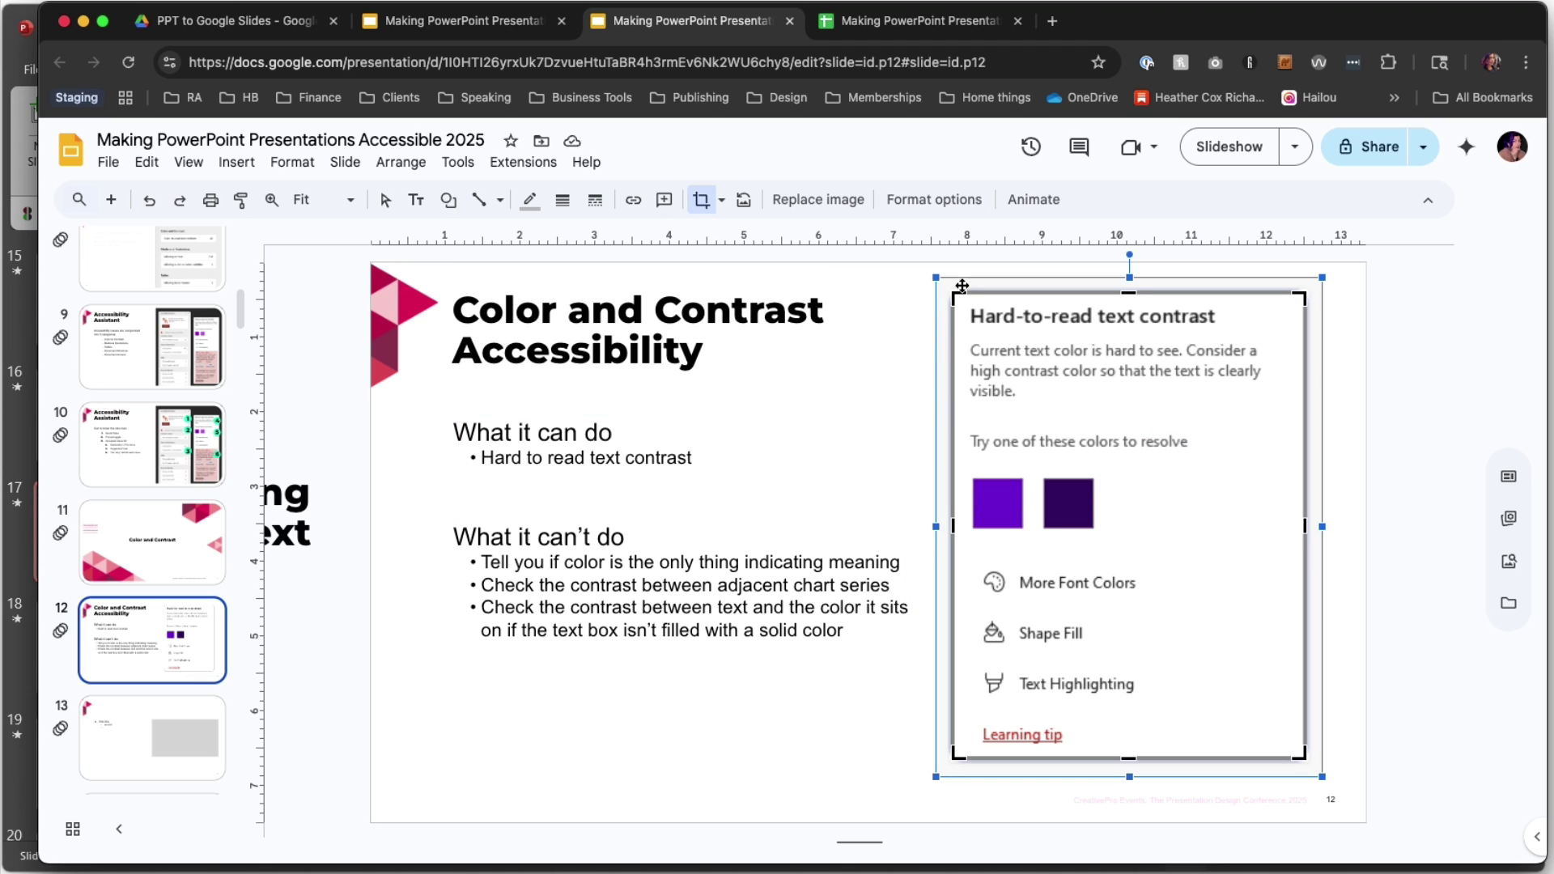
{"action": "left_click_drag", "start_coordinate": [962, 298], "coordinate": [1026, 366]}
{"action": "left_click_drag", "start_coordinate": [1300, 752], "coordinate": [1136, 622]}
{"action": "left_click", "coordinate": [769, 759]}
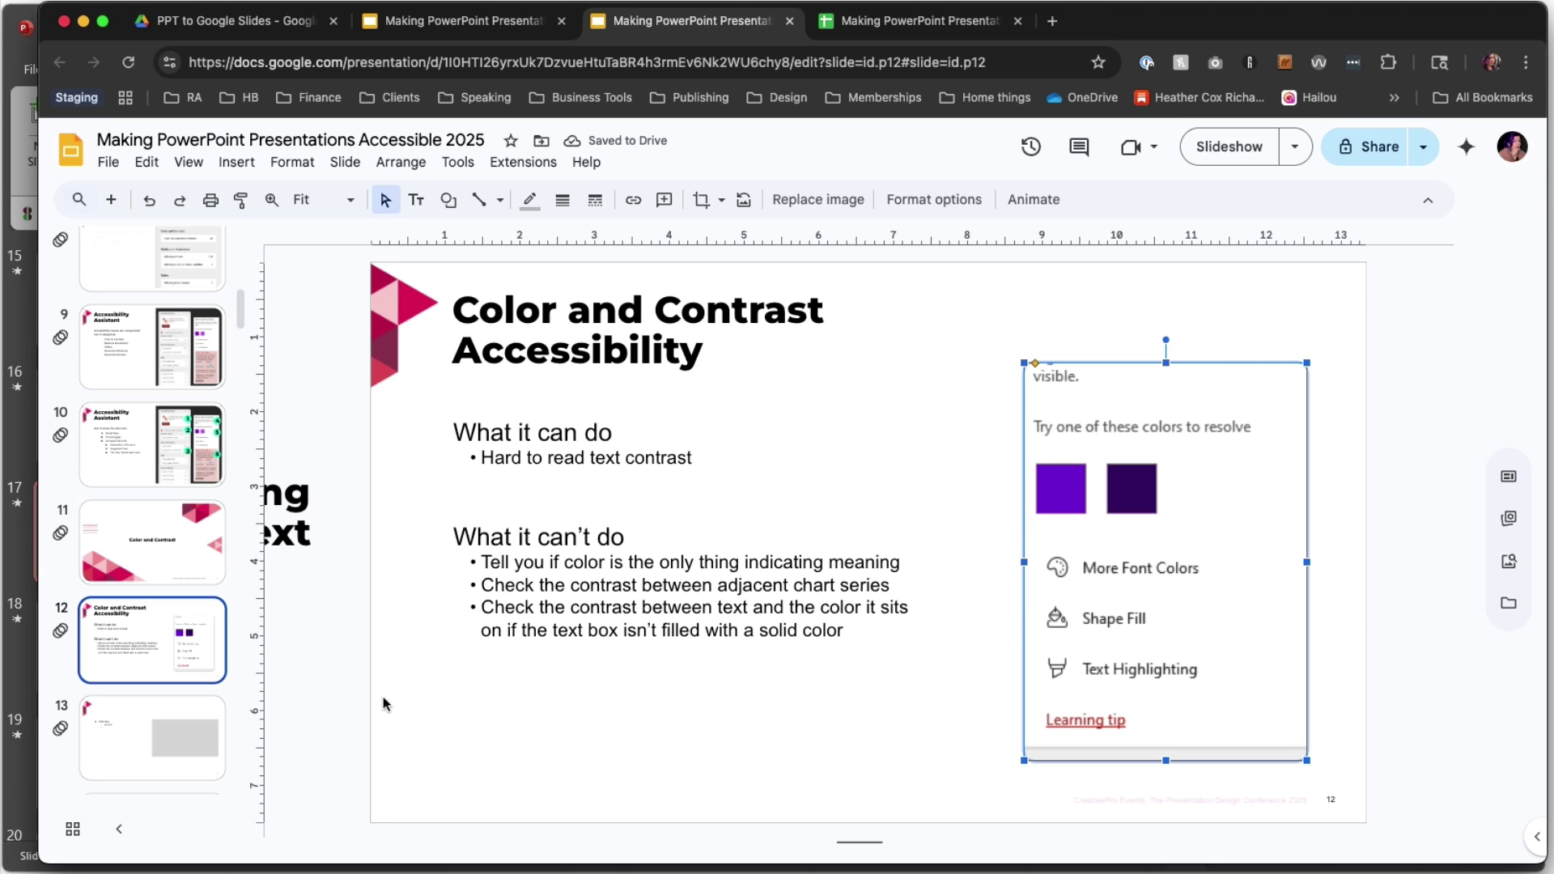
{"action": "key", "text": "Page_Up"}
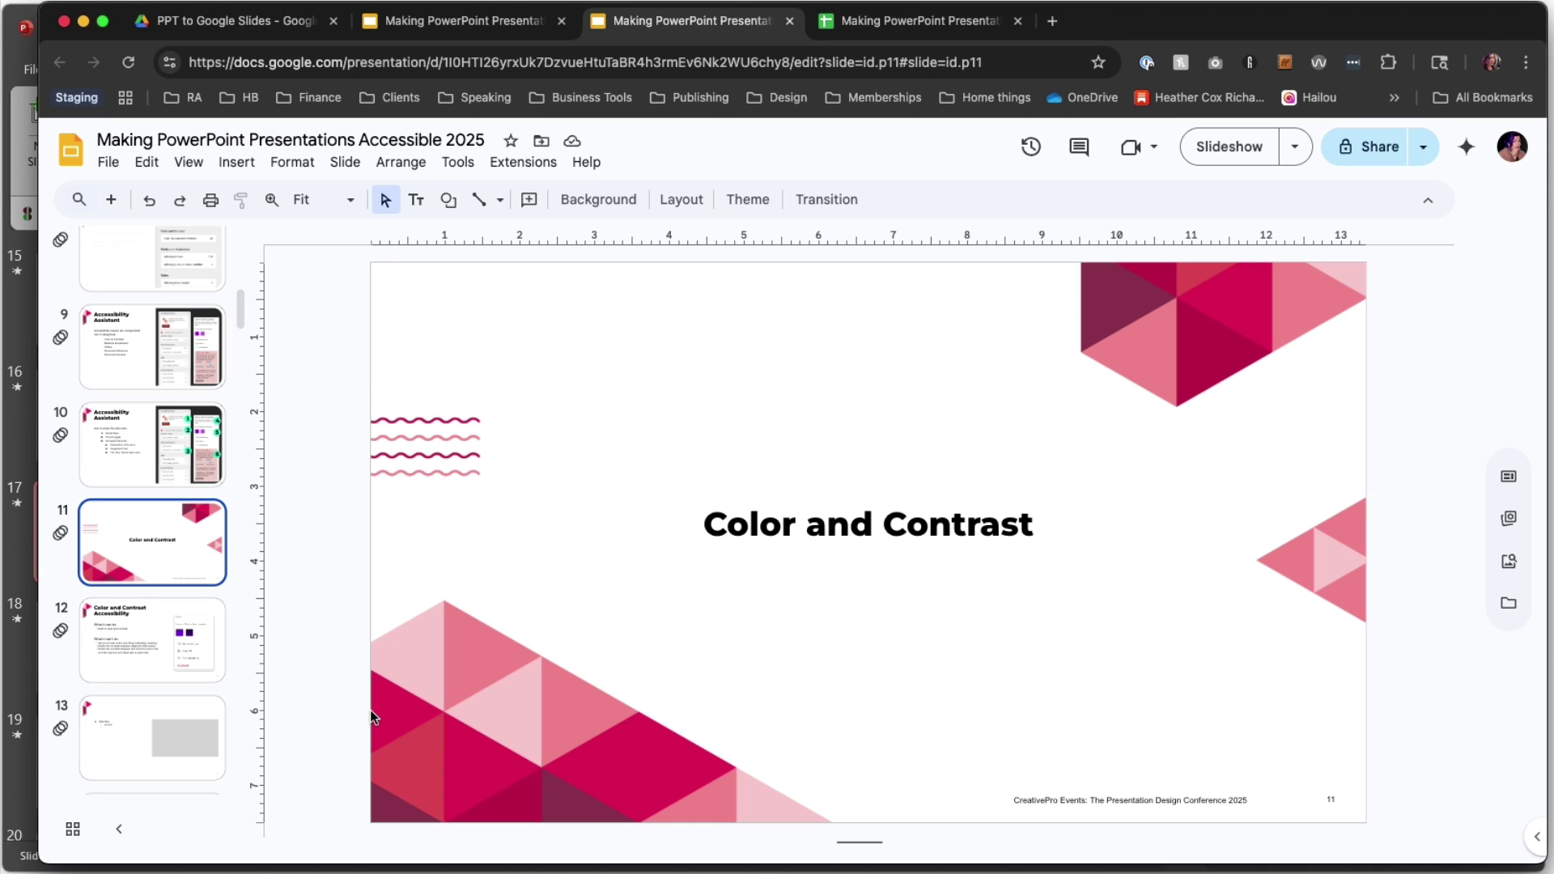